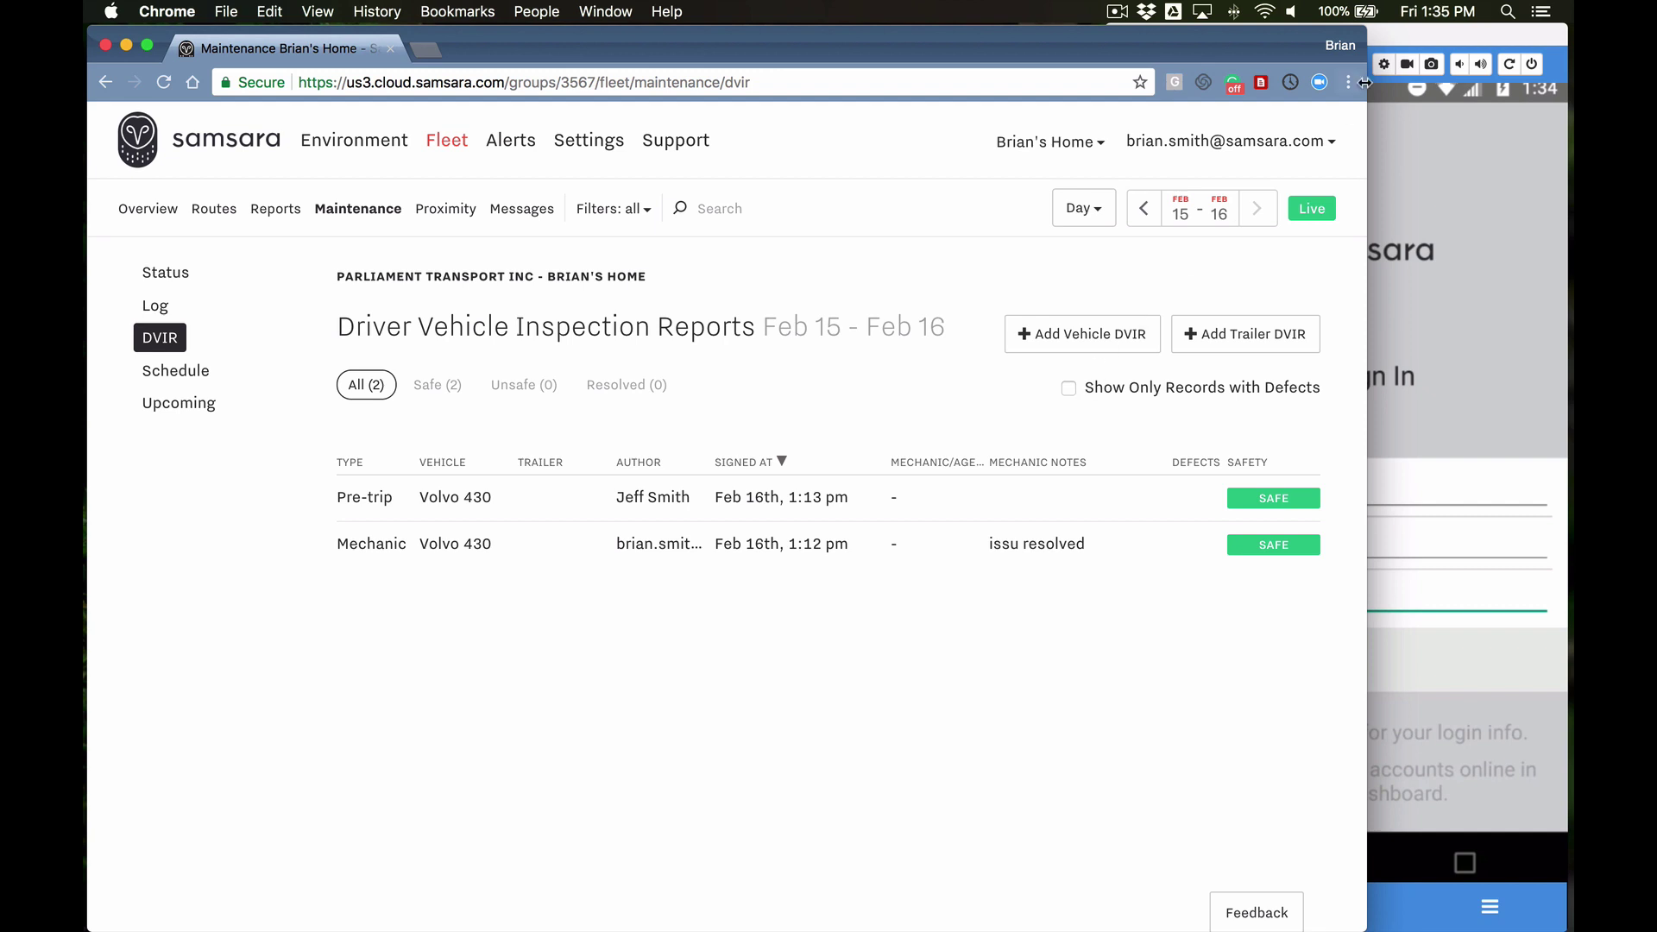
# Step: Bring the mirrored phone's Samsara Driver sign-in screen in front of the DVIR dashboard
pyautogui.click(1421, 39)
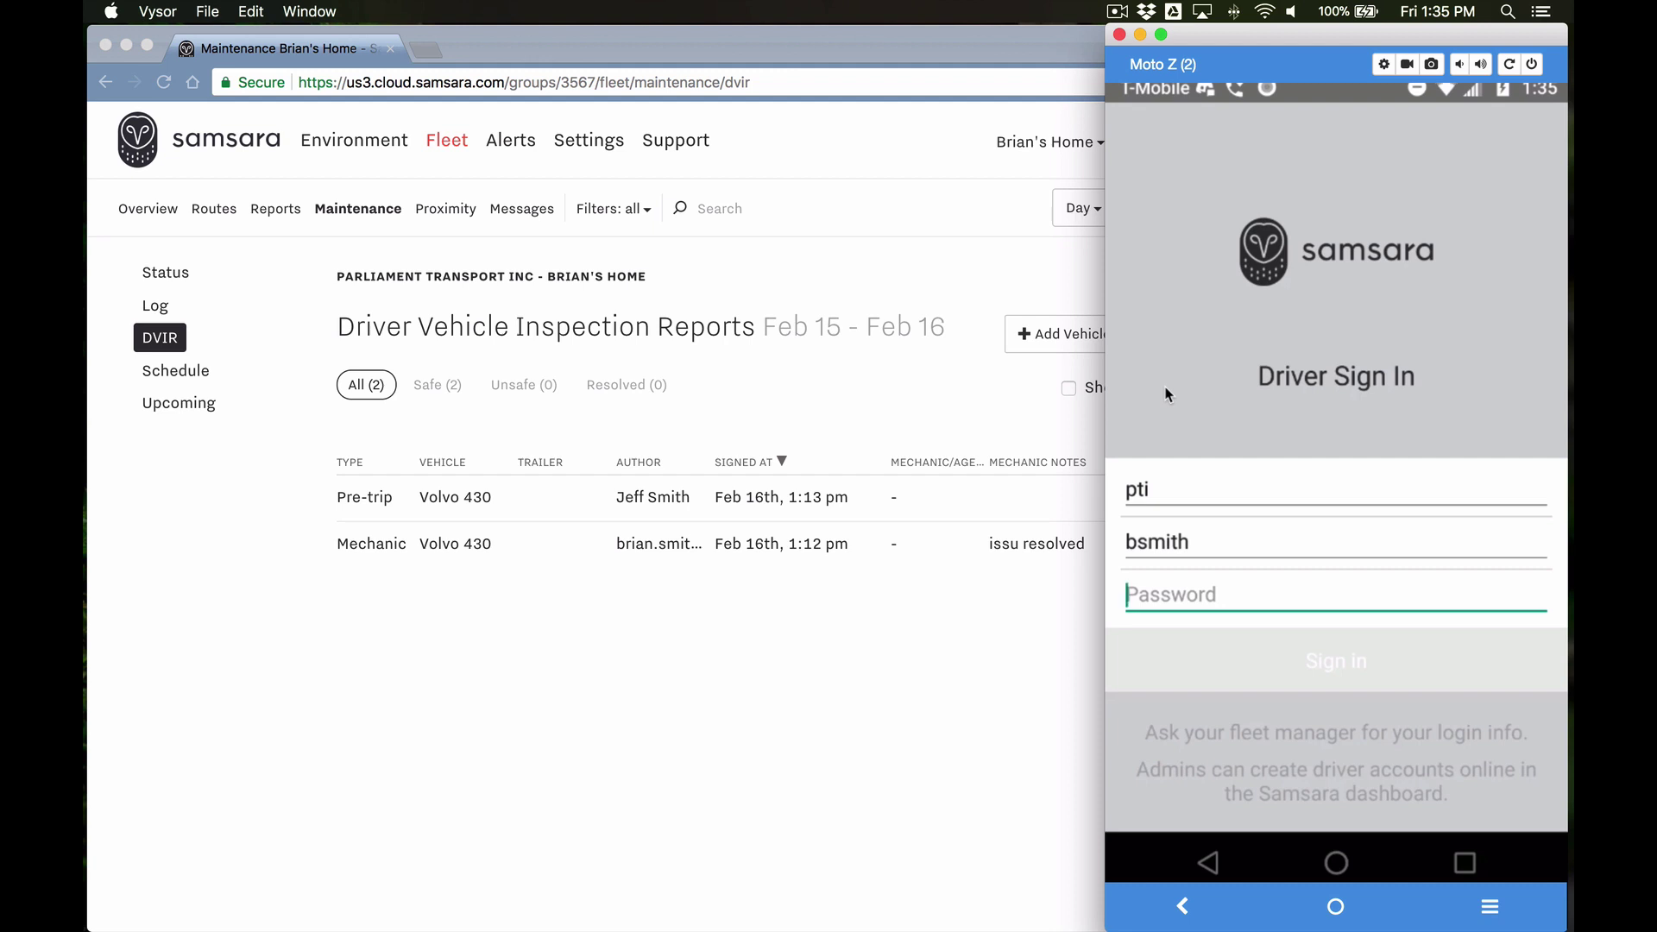
# Step: Sign in with the driver's password and choose Volvo 430 as the vehicle
pyautogui.click(1216, 594)
pyautogui.write('1234')
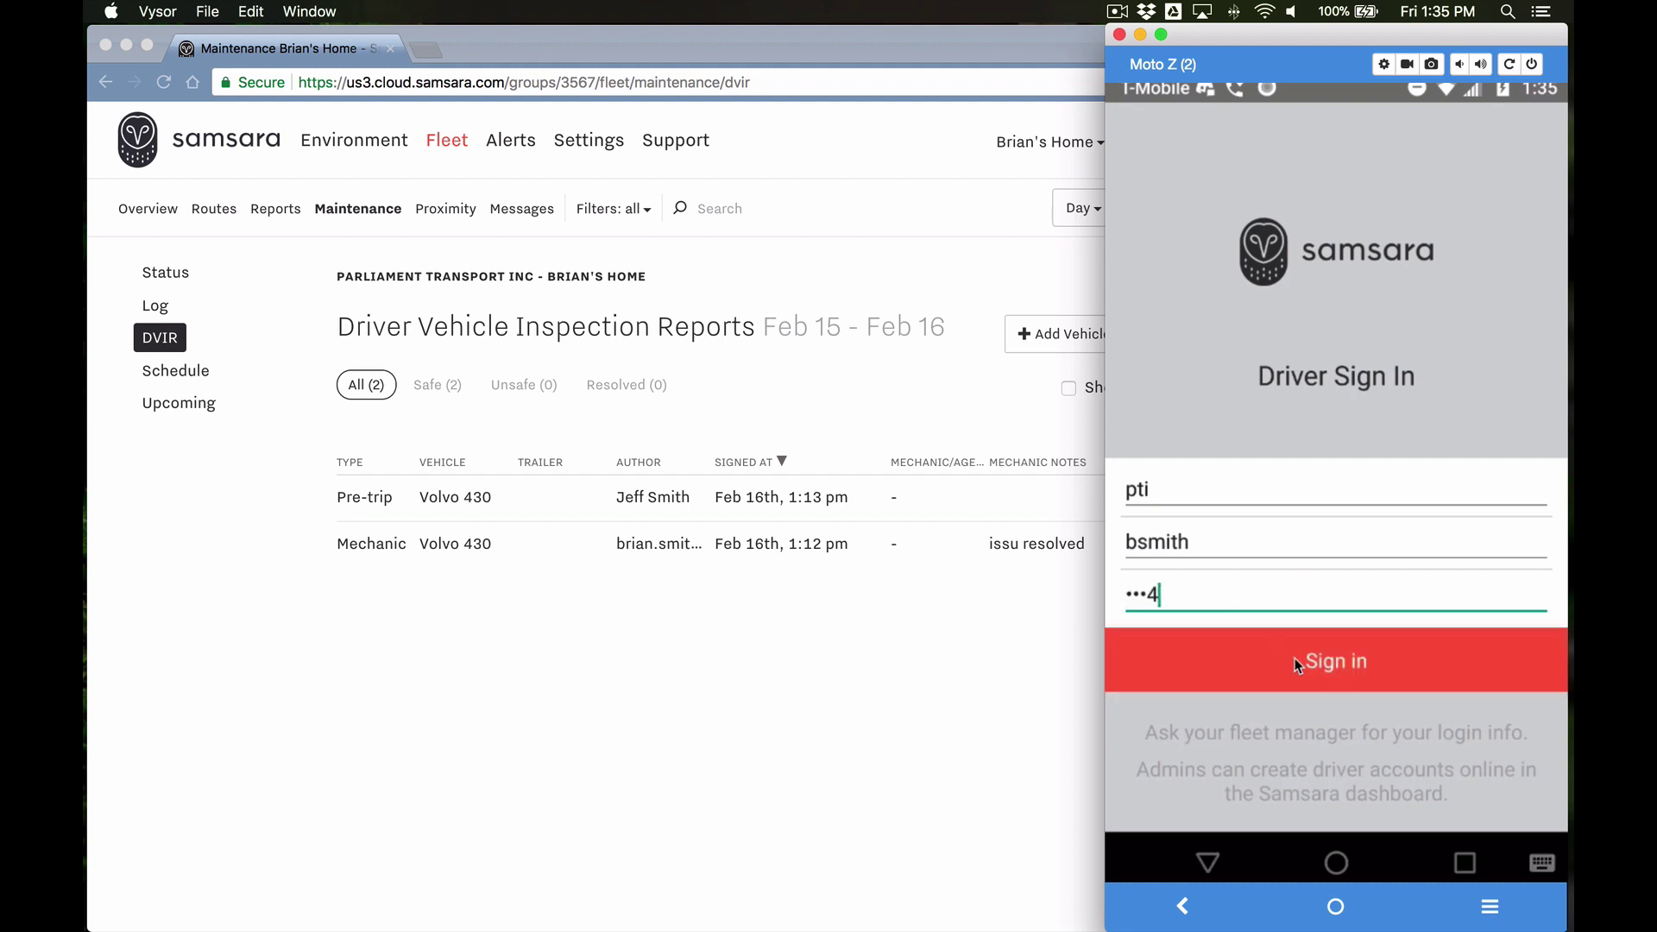
pyautogui.click(1312, 670)
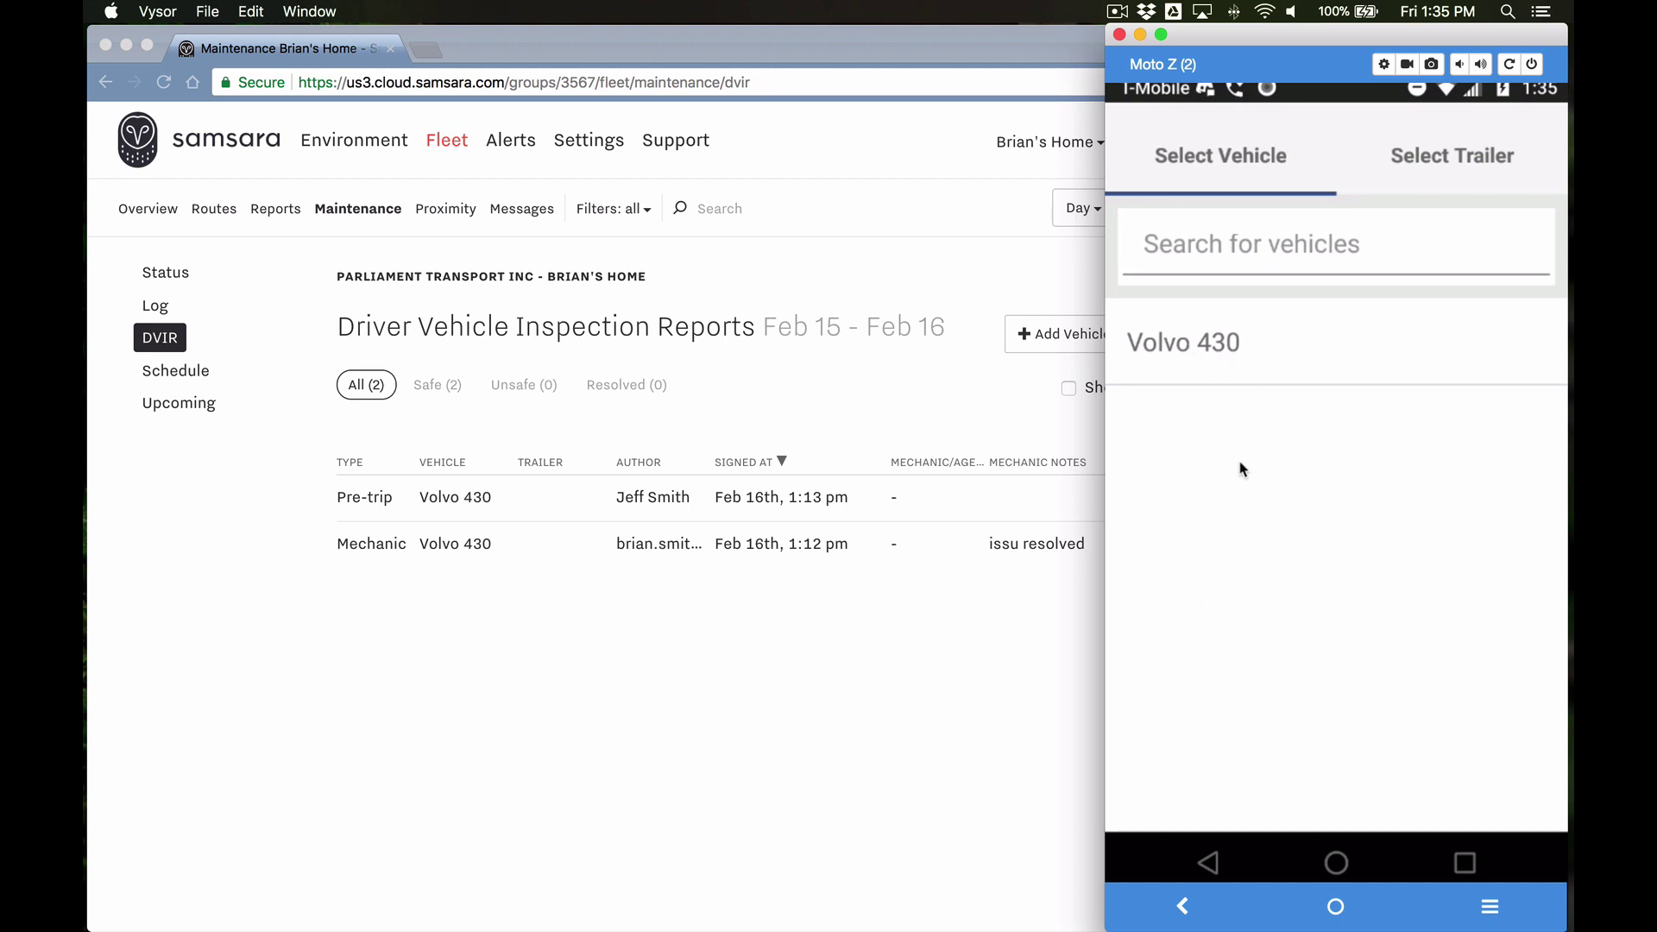
pyautogui.click(1176, 345)
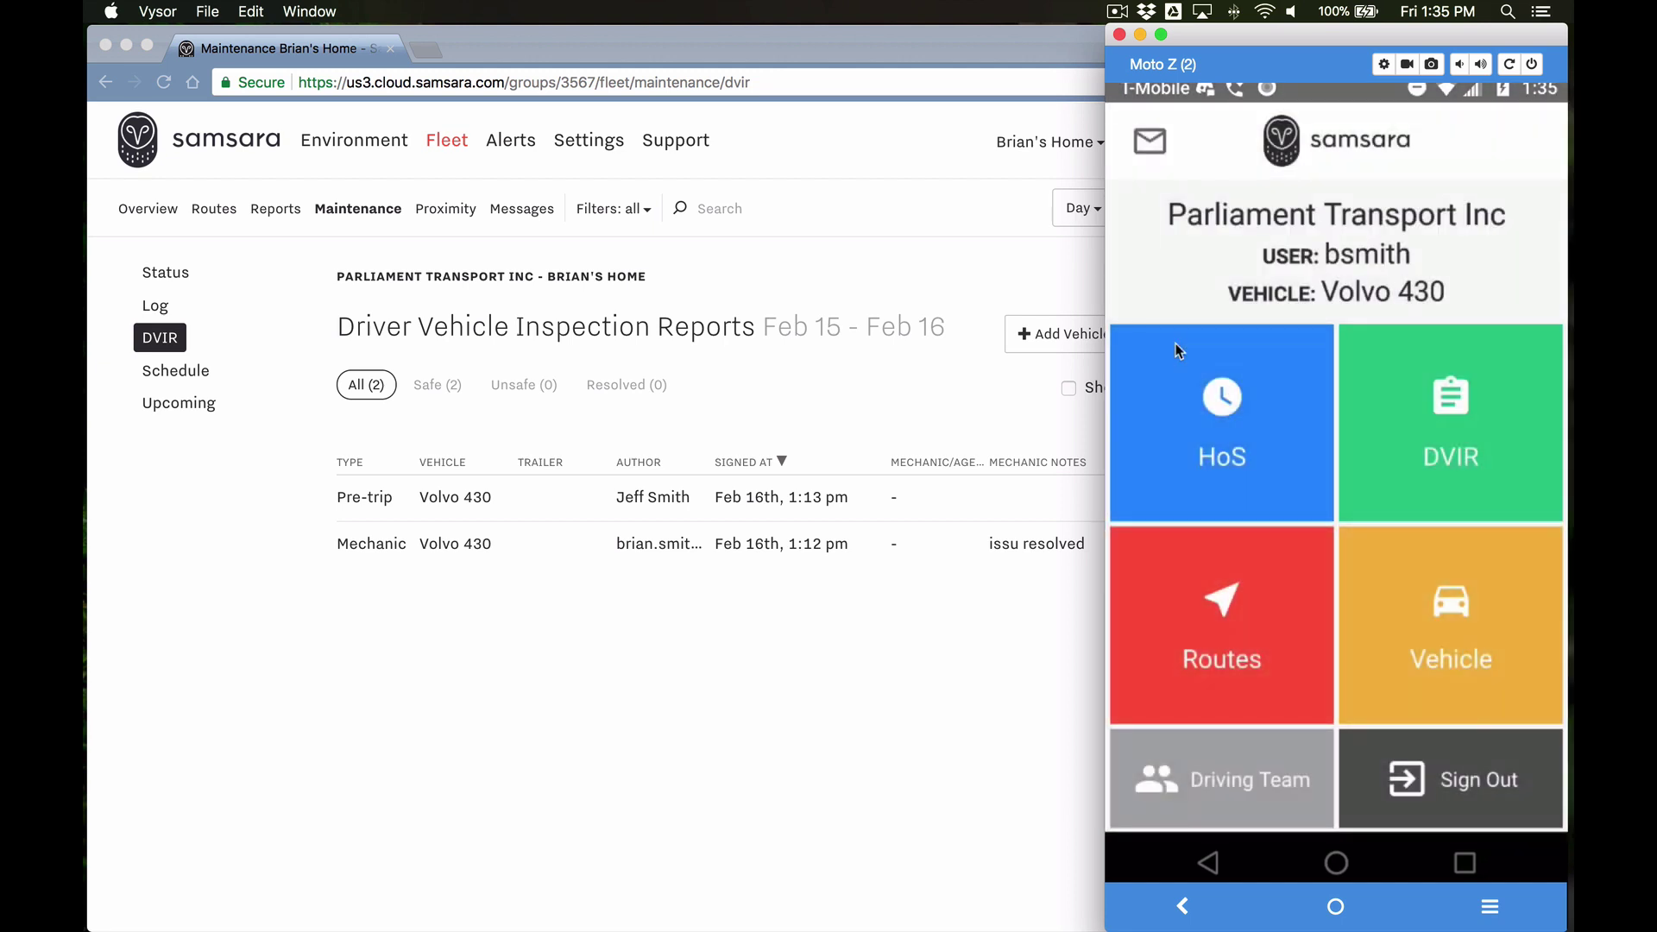
# Step: From Volvo 430's DVIR list, switch the driver to On Duty and start a new report
pyautogui.click(1450, 412)
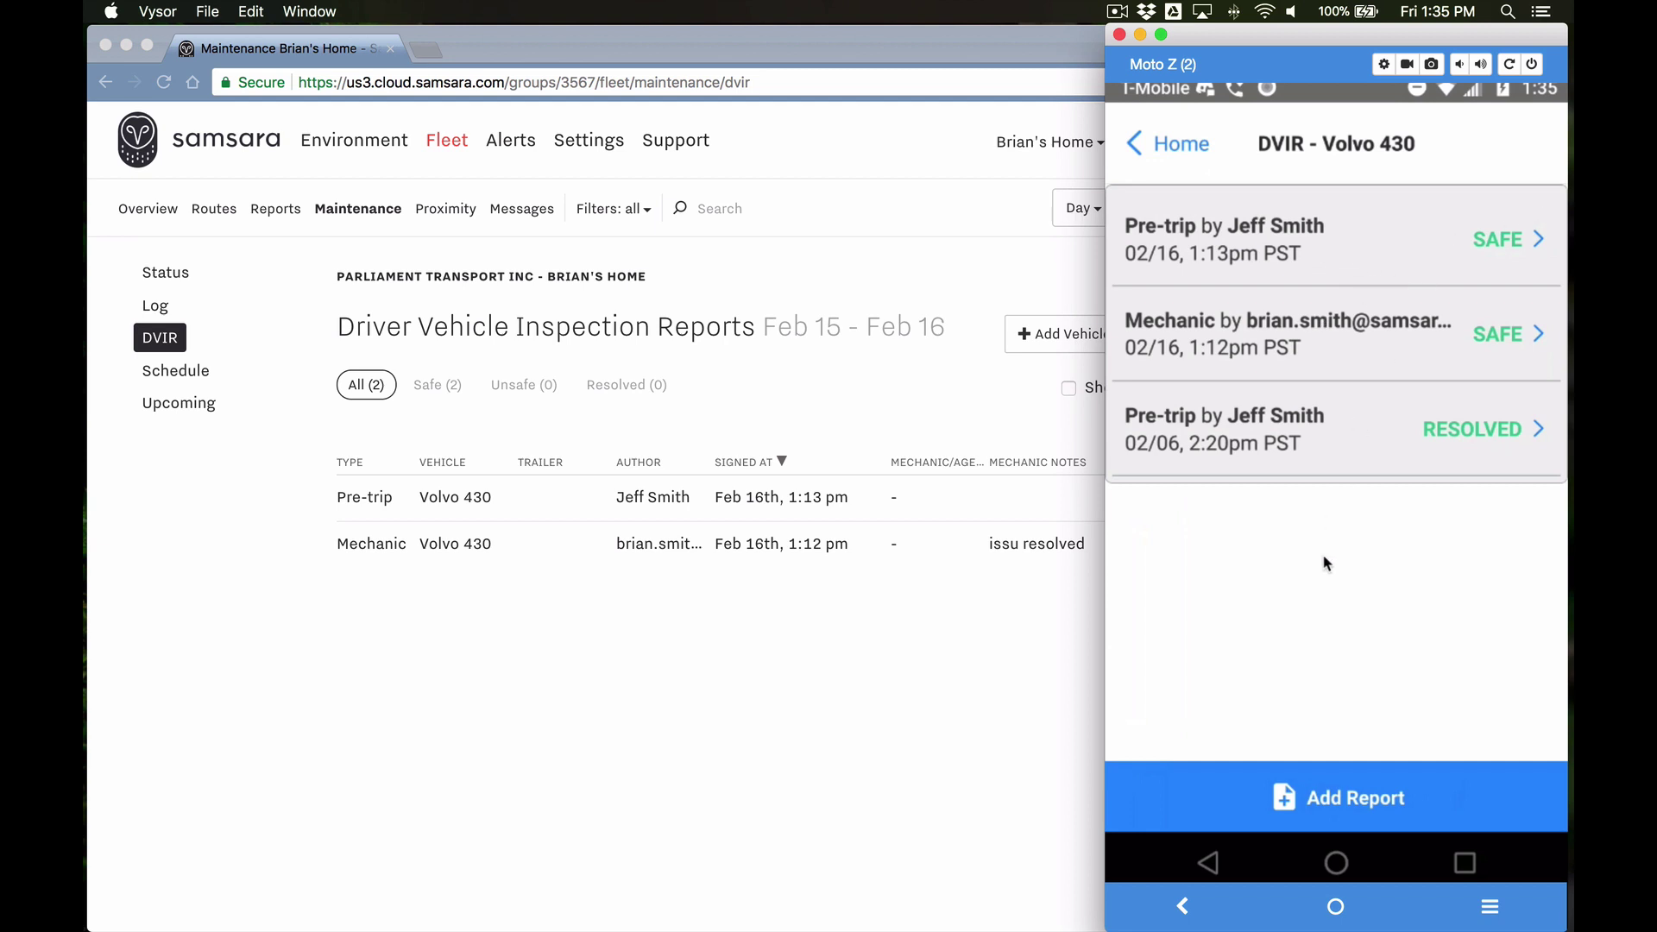
pyautogui.click(1324, 788)
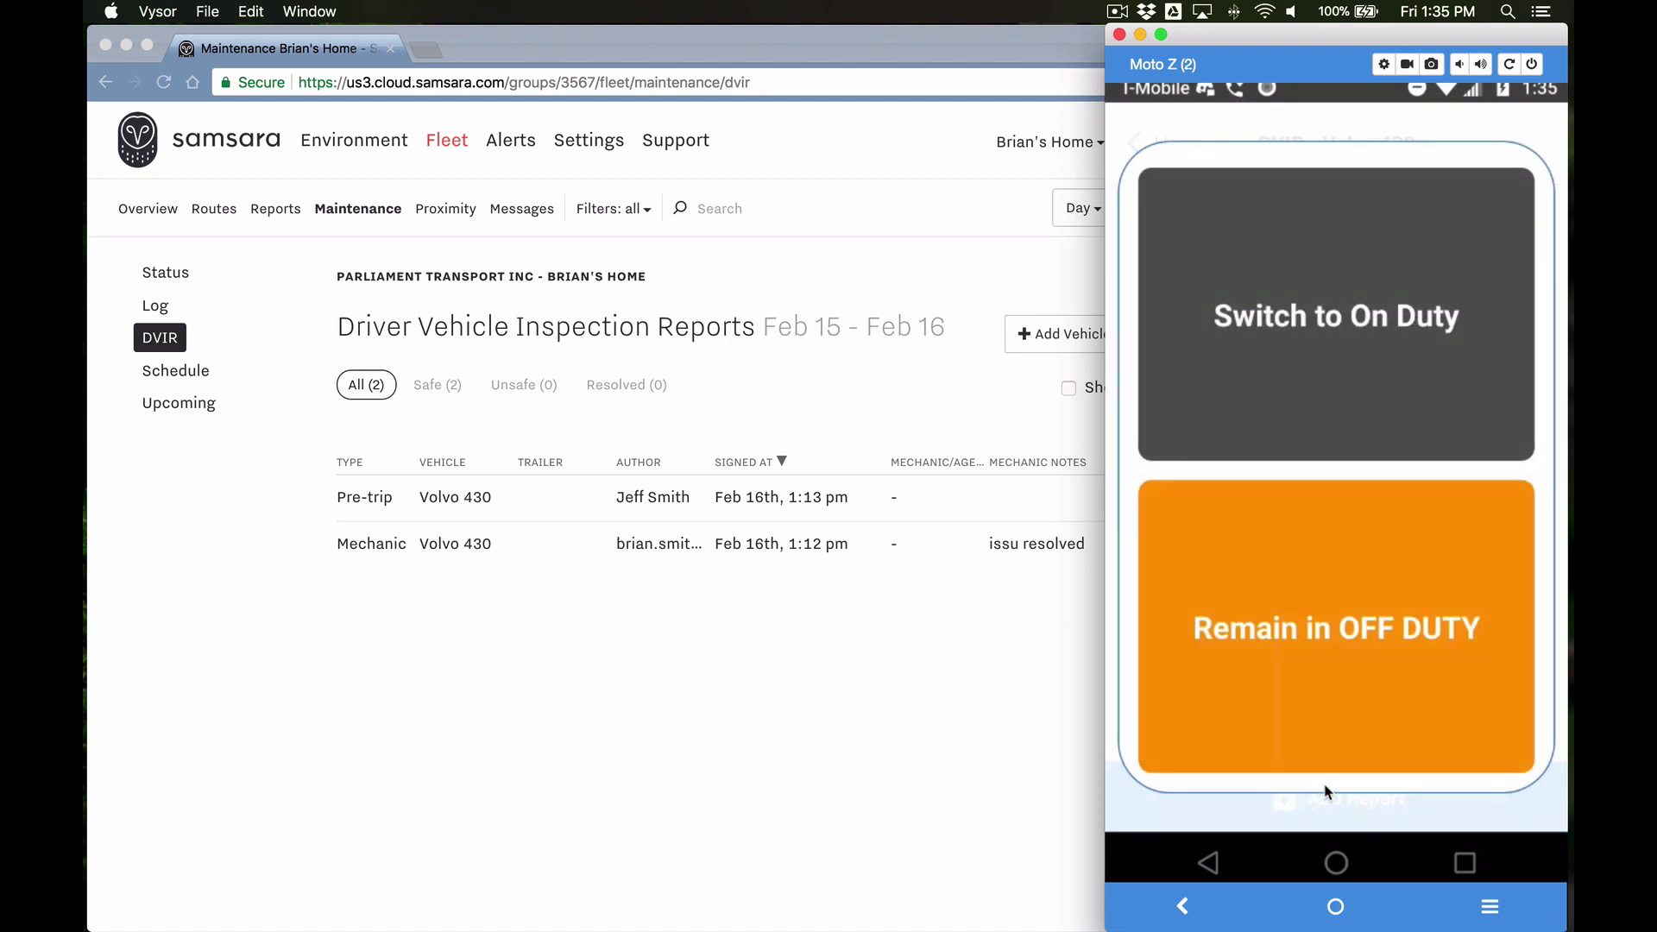
pyautogui.click(1314, 326)
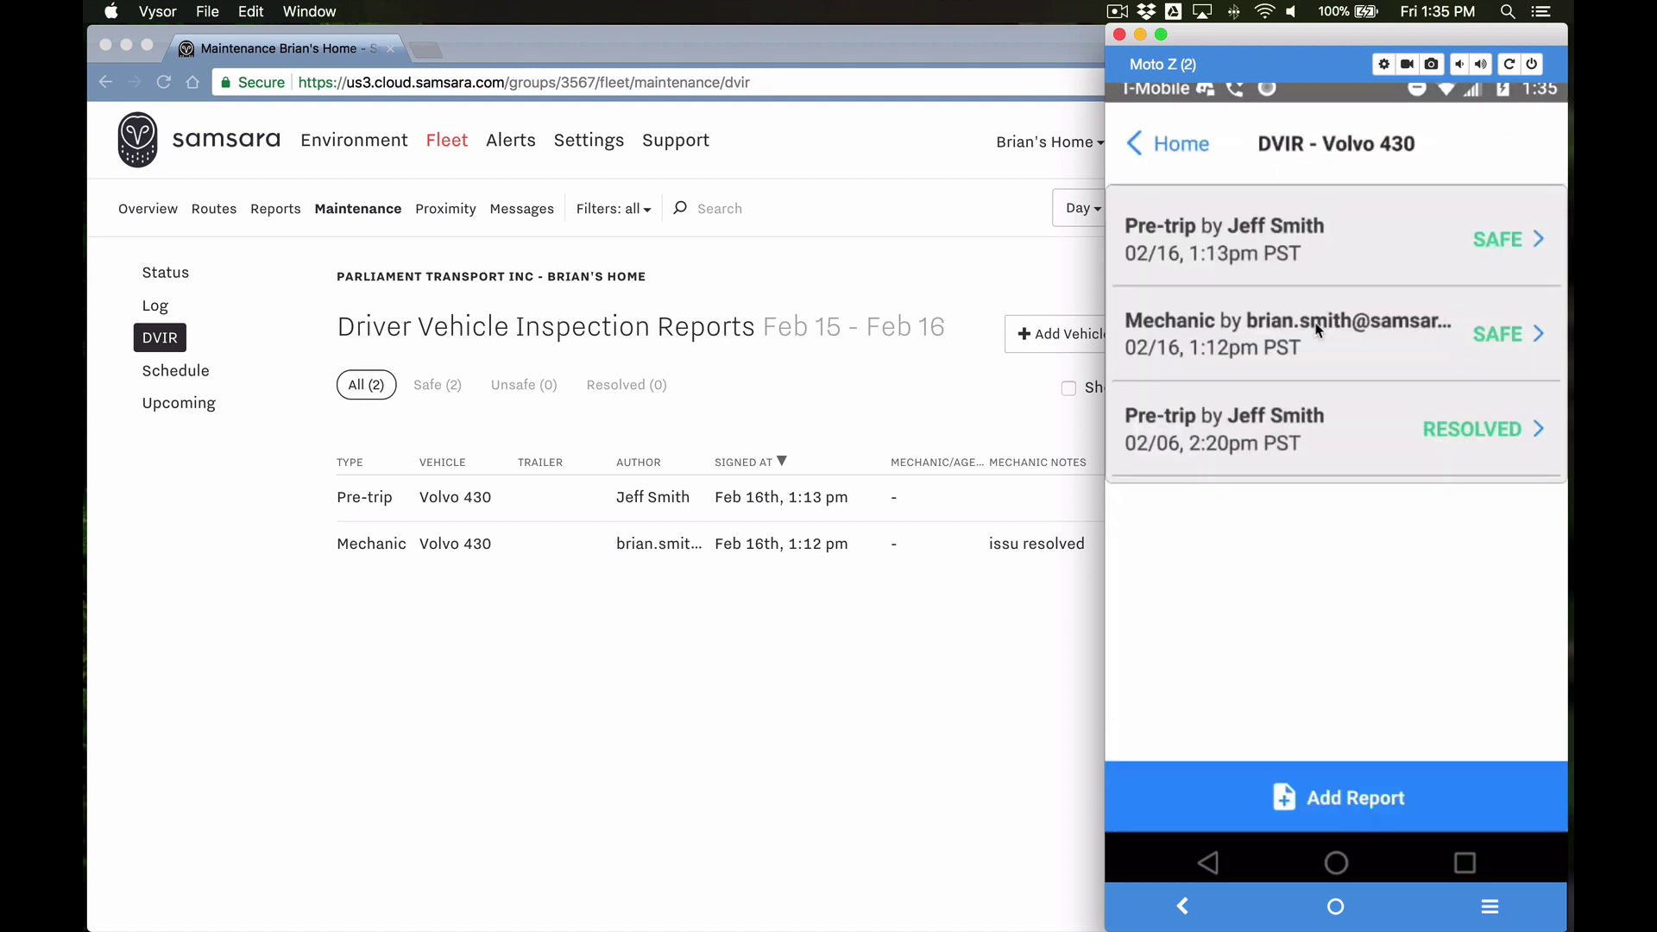
pyautogui.click(1353, 801)
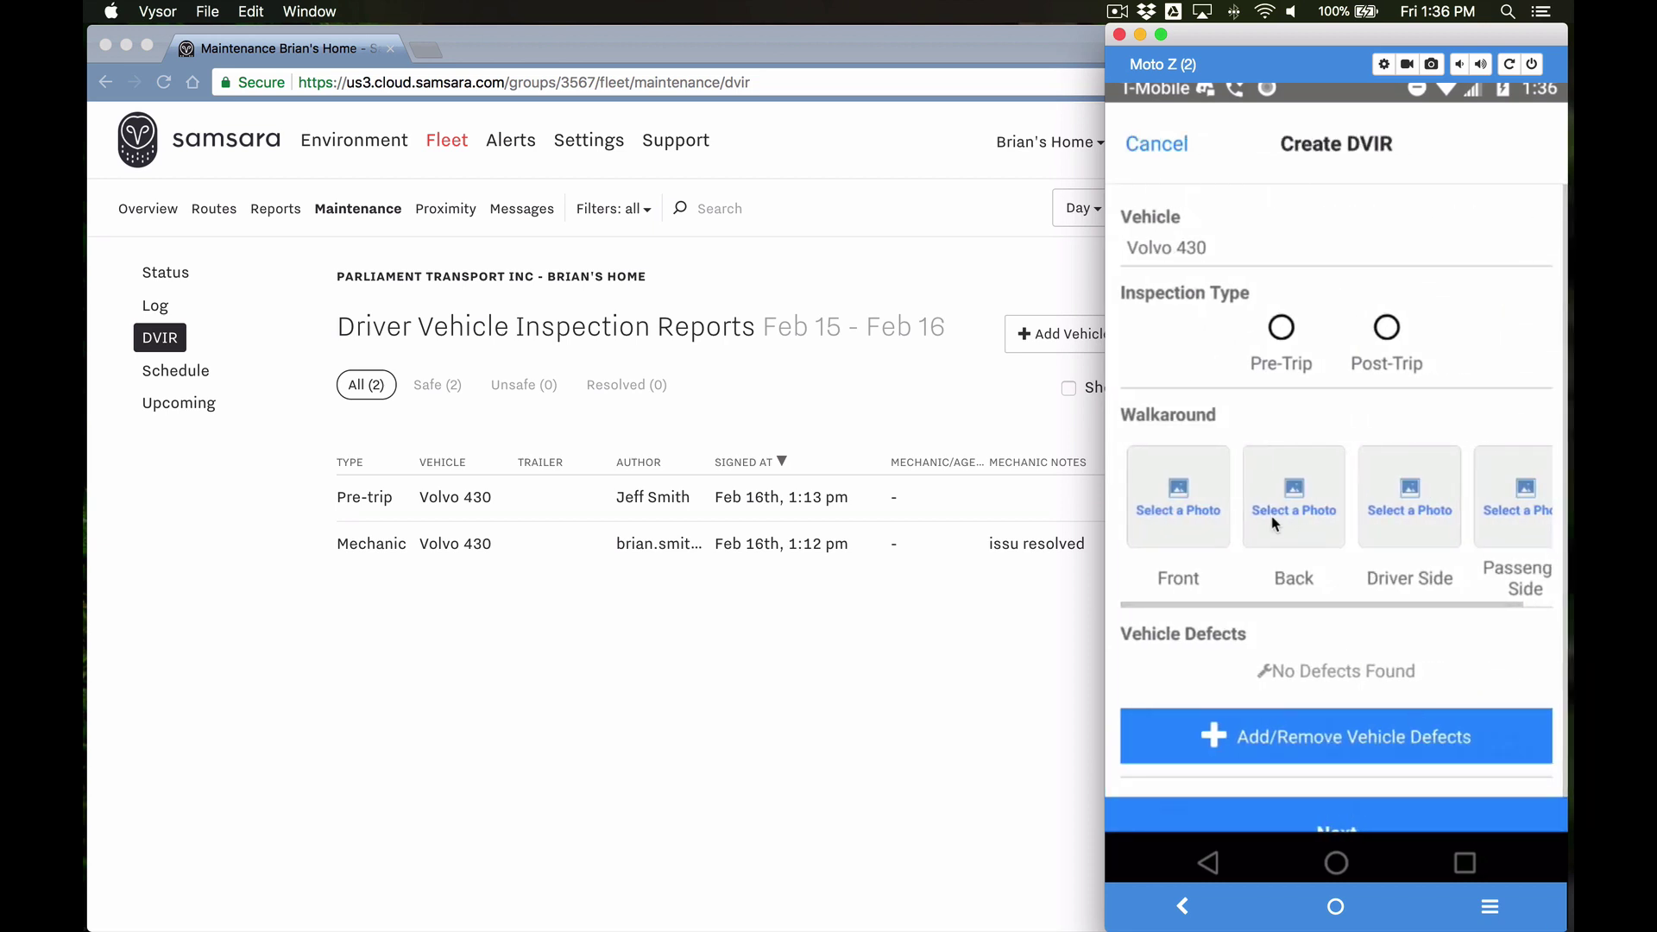
# Step: Make the new DVIR a Pre-Trip with a Front walkaround photo, then bring up the defects checklist
pyautogui.click(1282, 329)
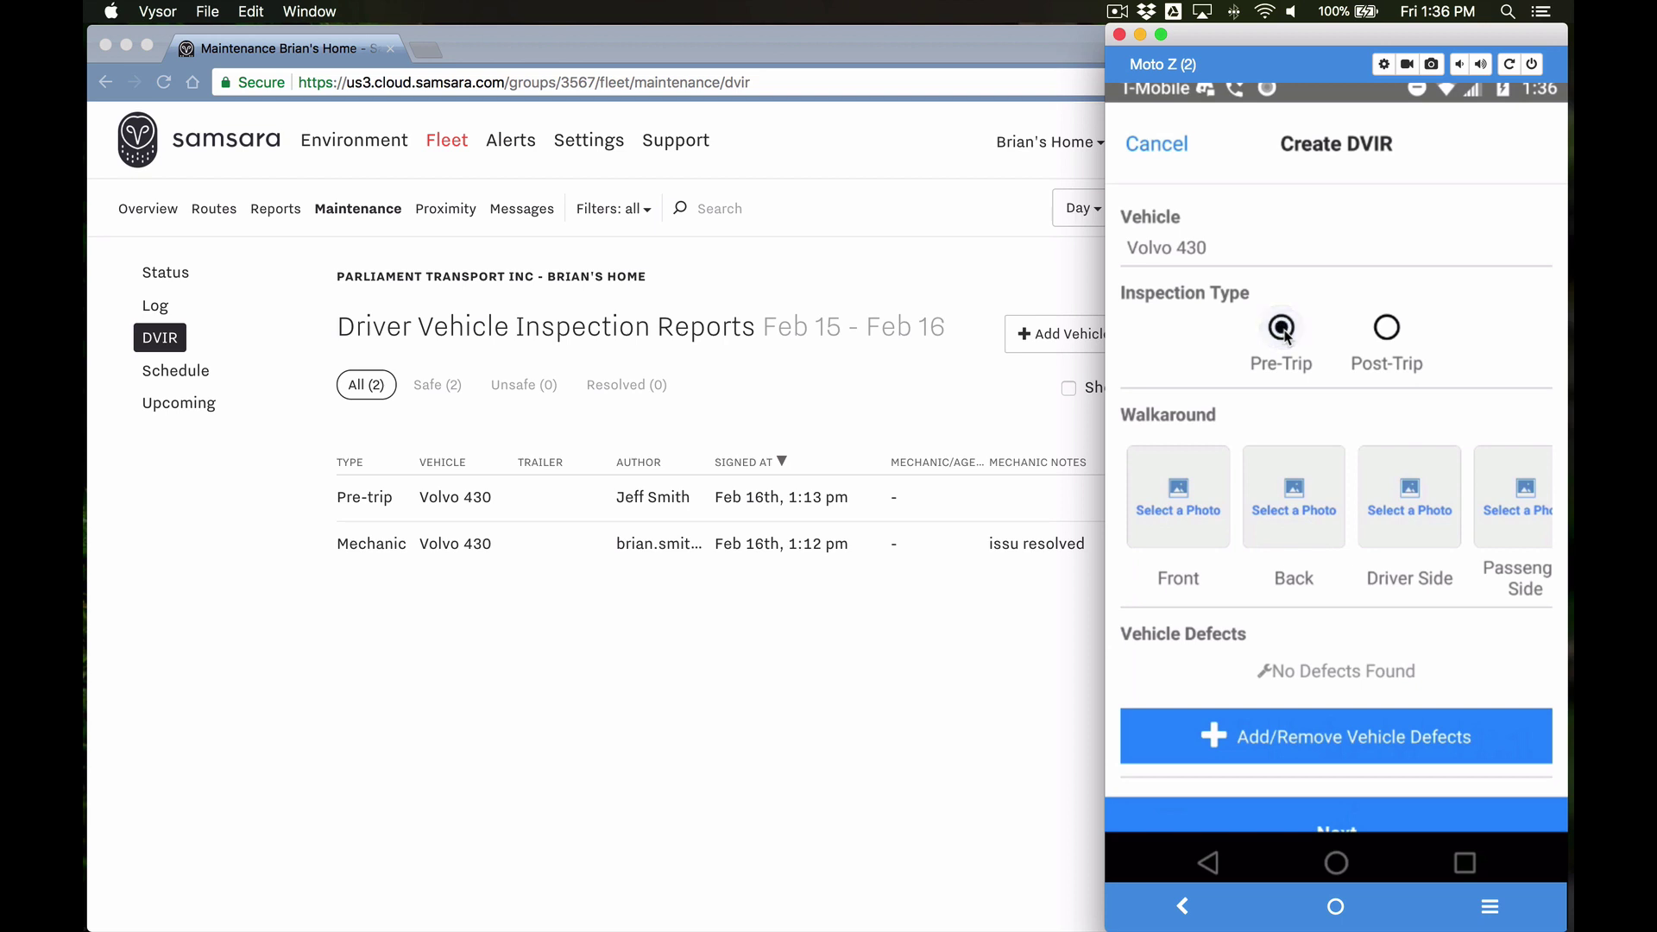
pyautogui.click(1173, 489)
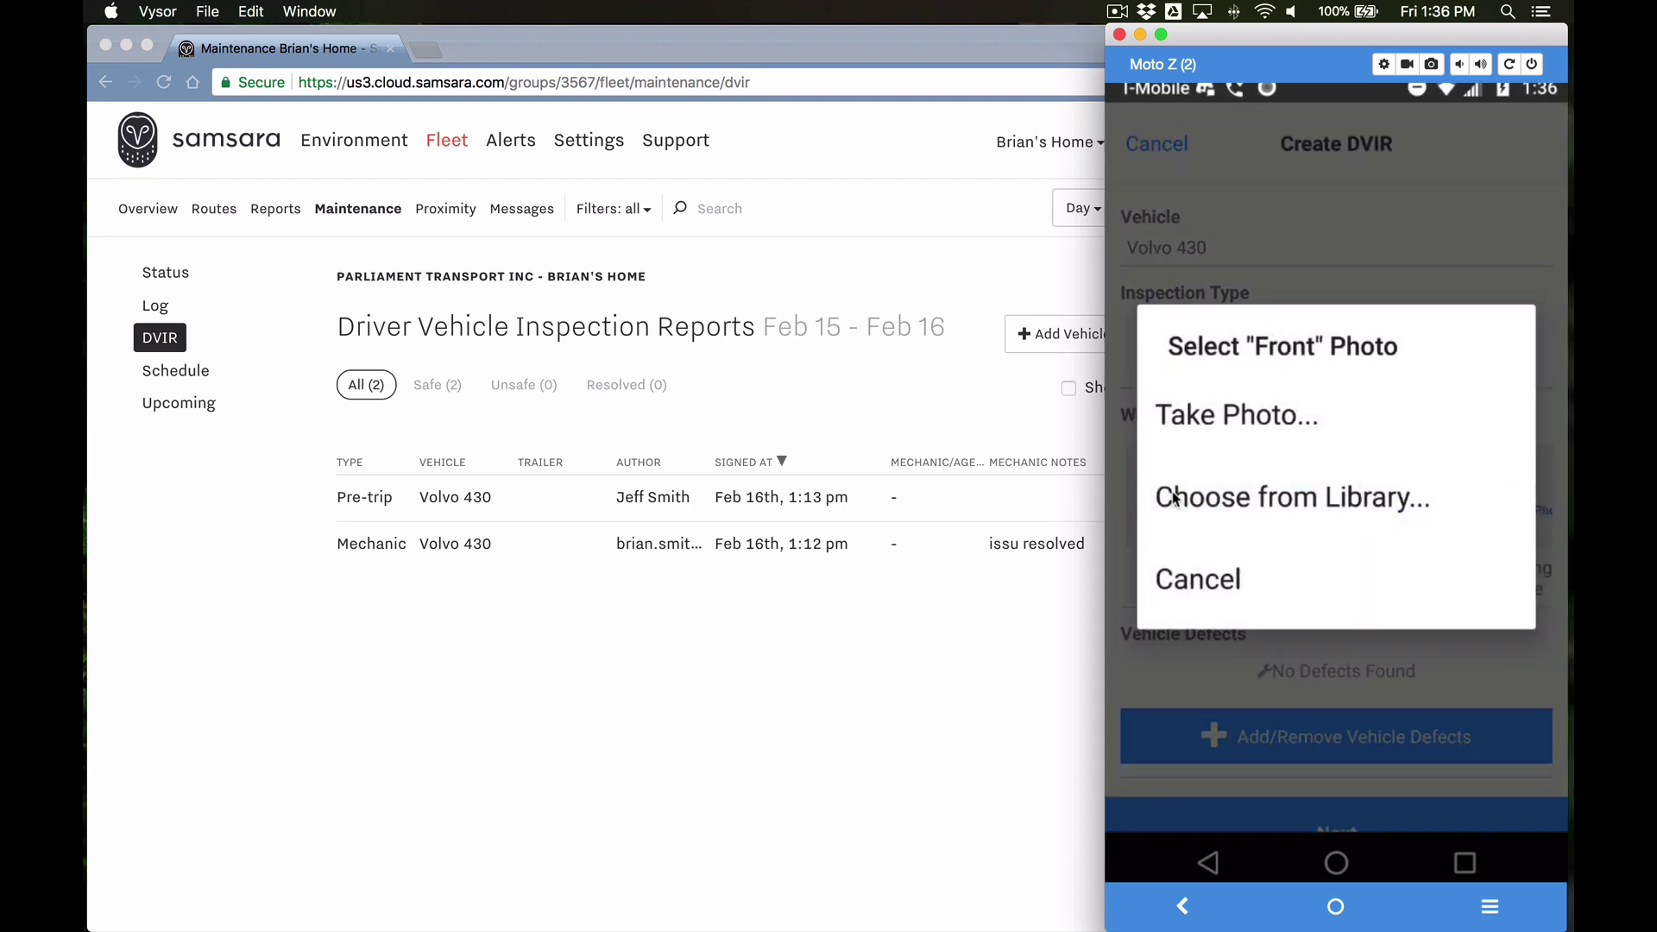
pyautogui.click(1240, 418)
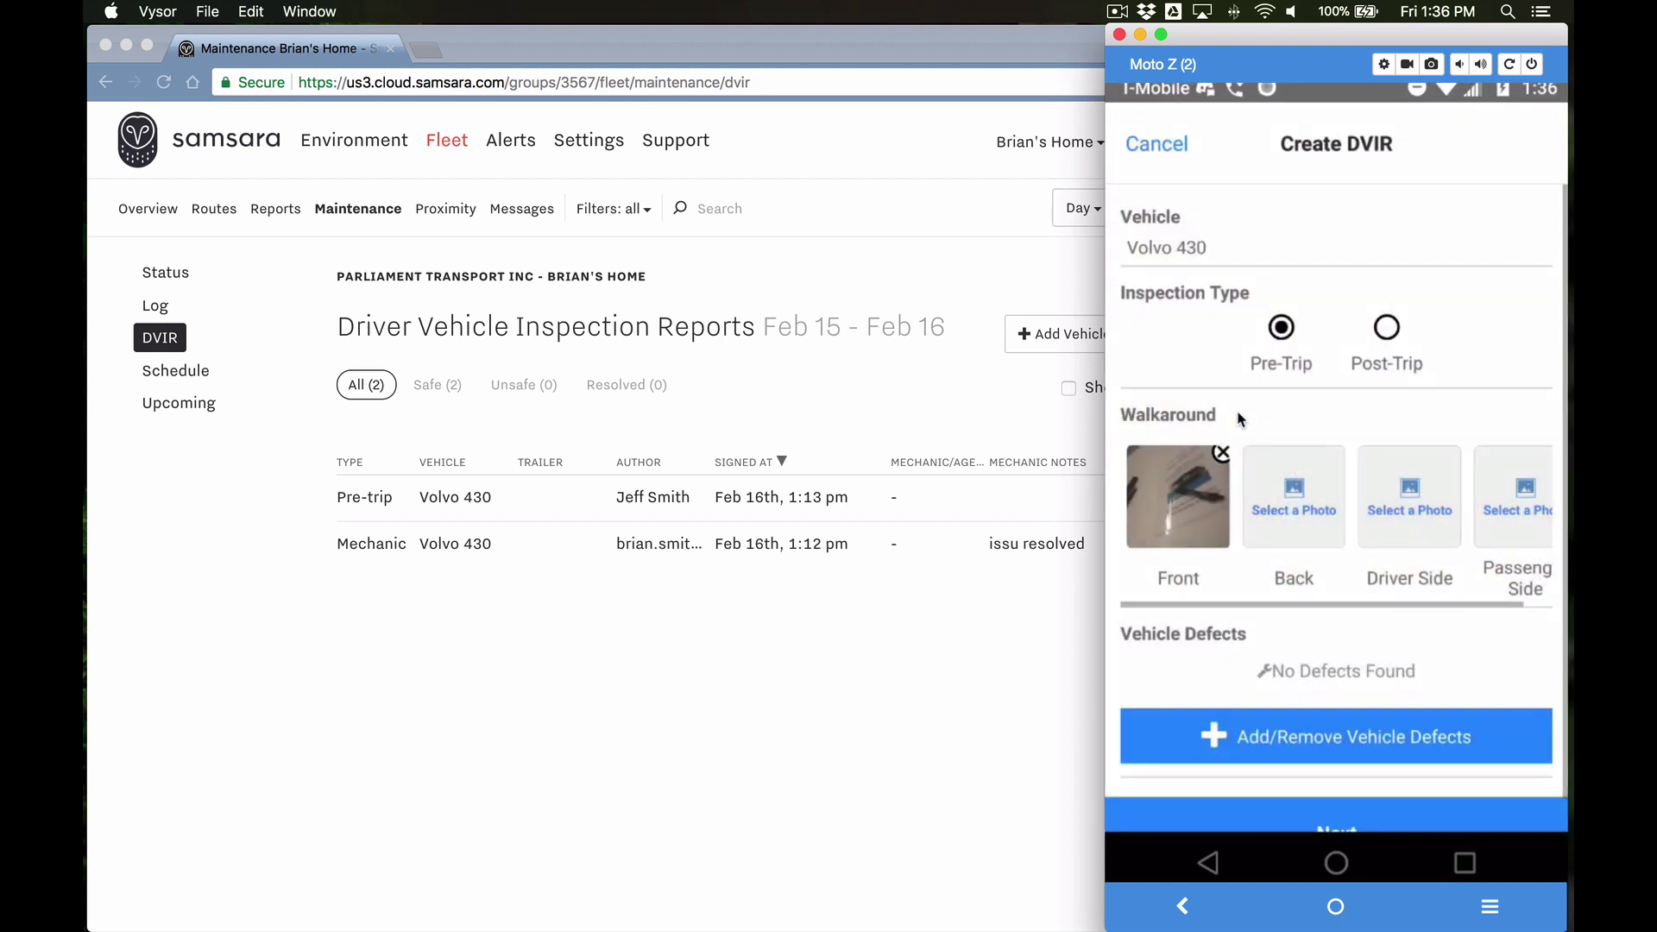
pyautogui.hscroll(1, 1260, 499)
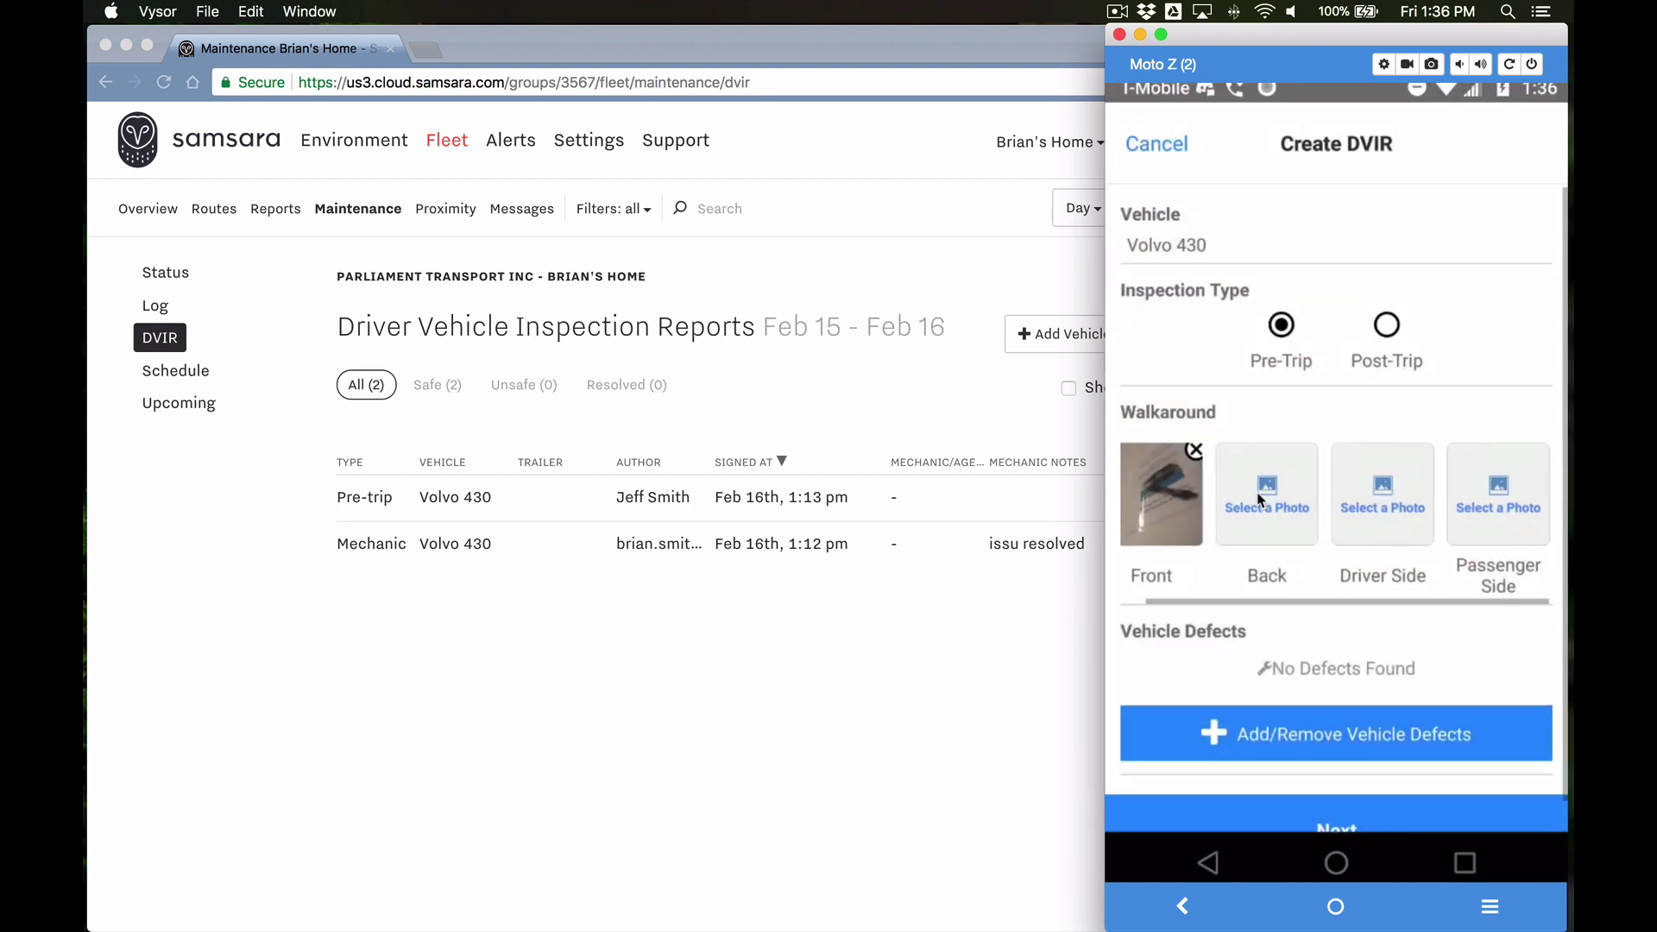
pyautogui.scroll(-1, 1260, 498)
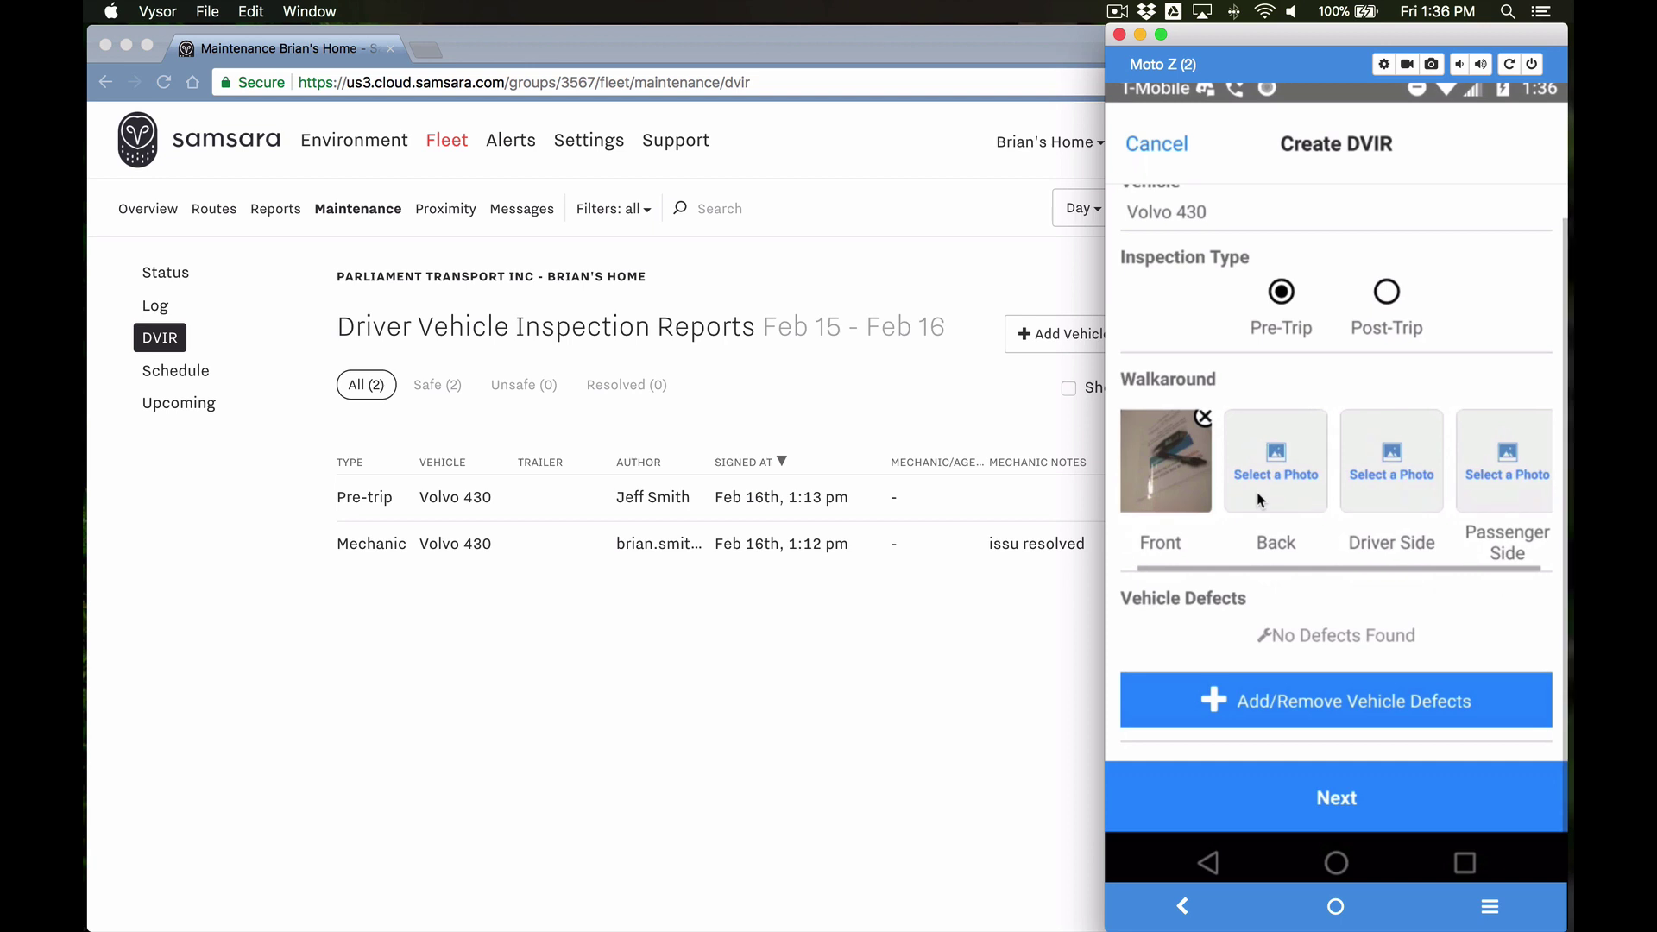
pyautogui.click(1322, 702)
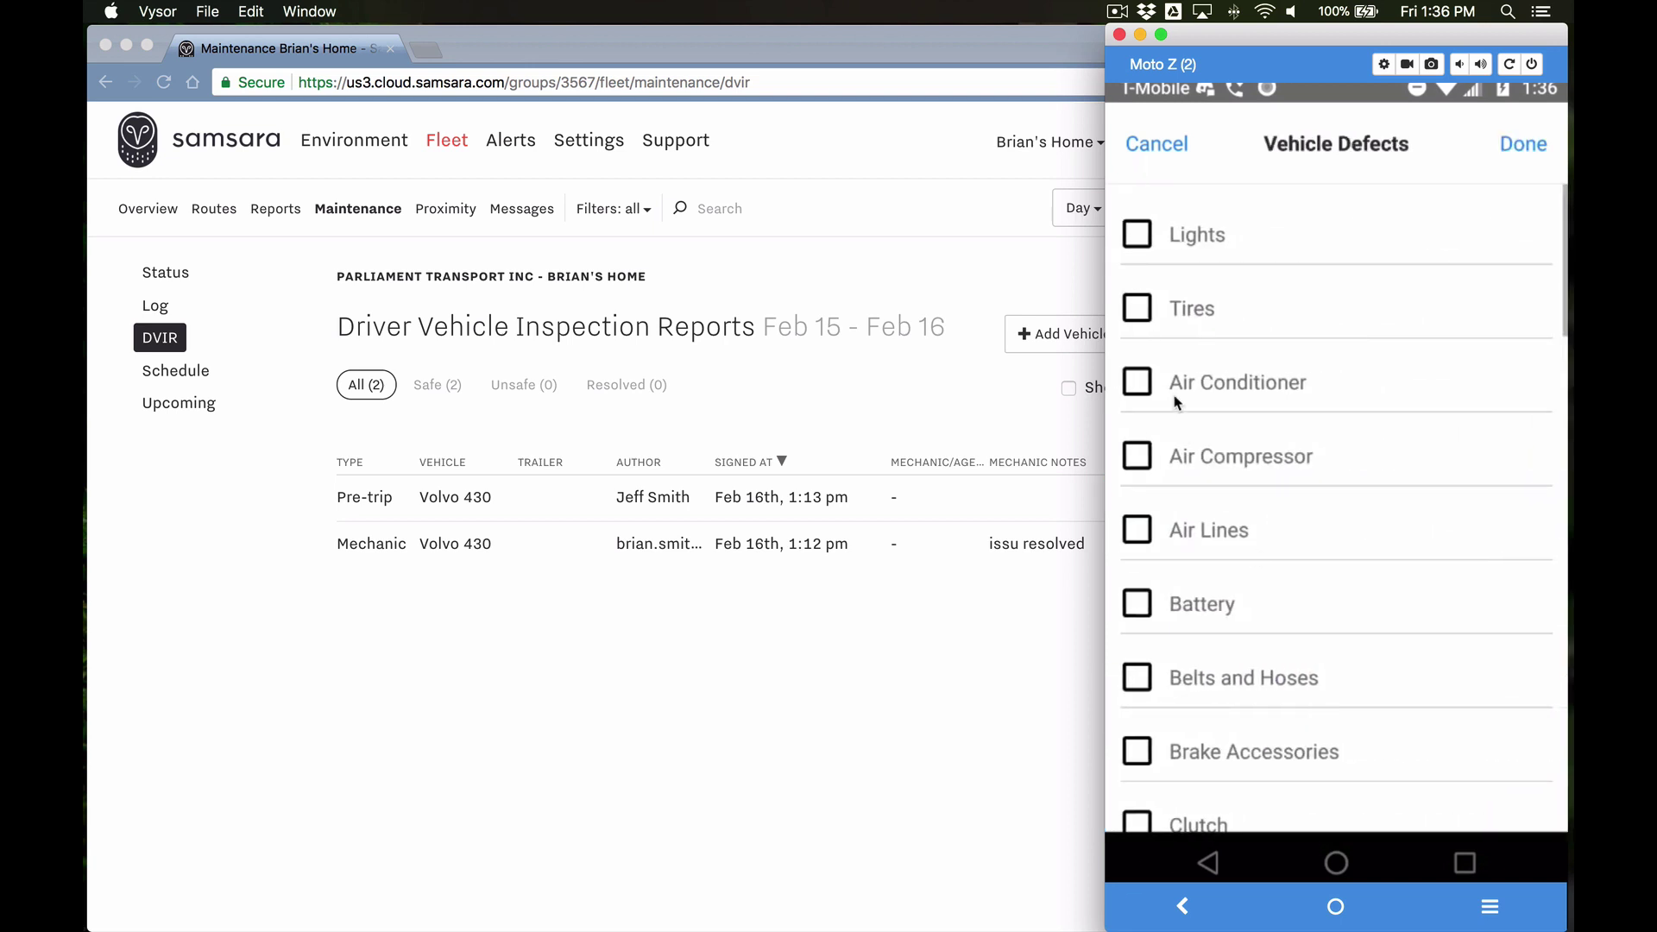
# Step: Mark Lights as defective with a photo and the comment 'broken'
pyautogui.click(1143, 240)
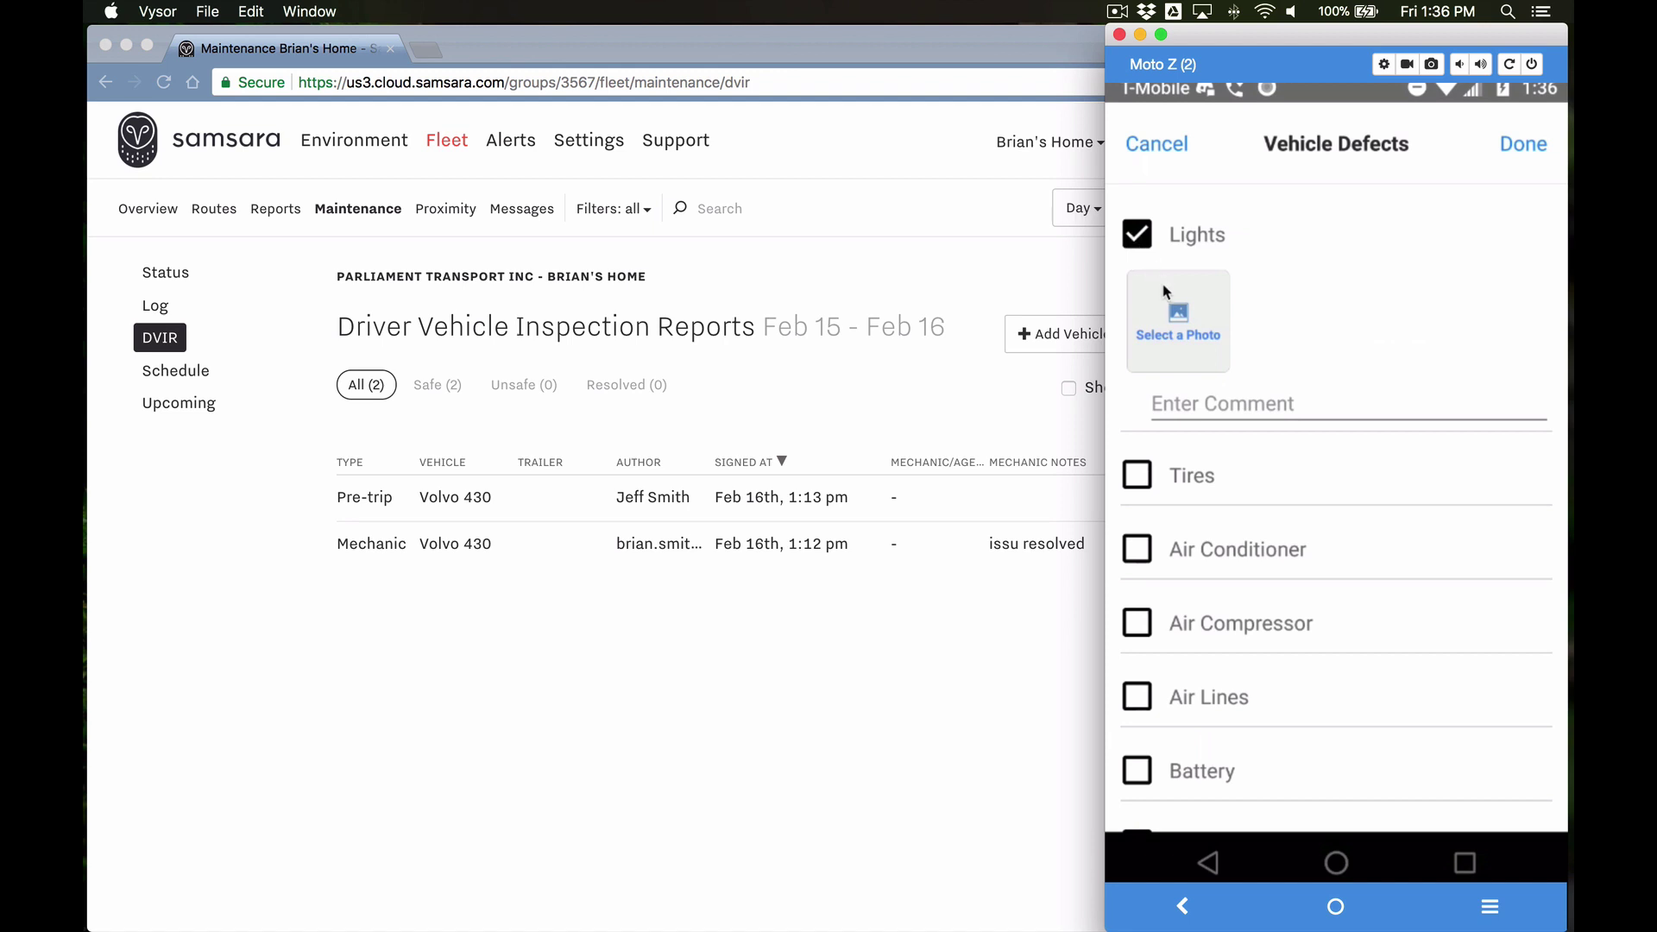
pyautogui.click(1178, 312)
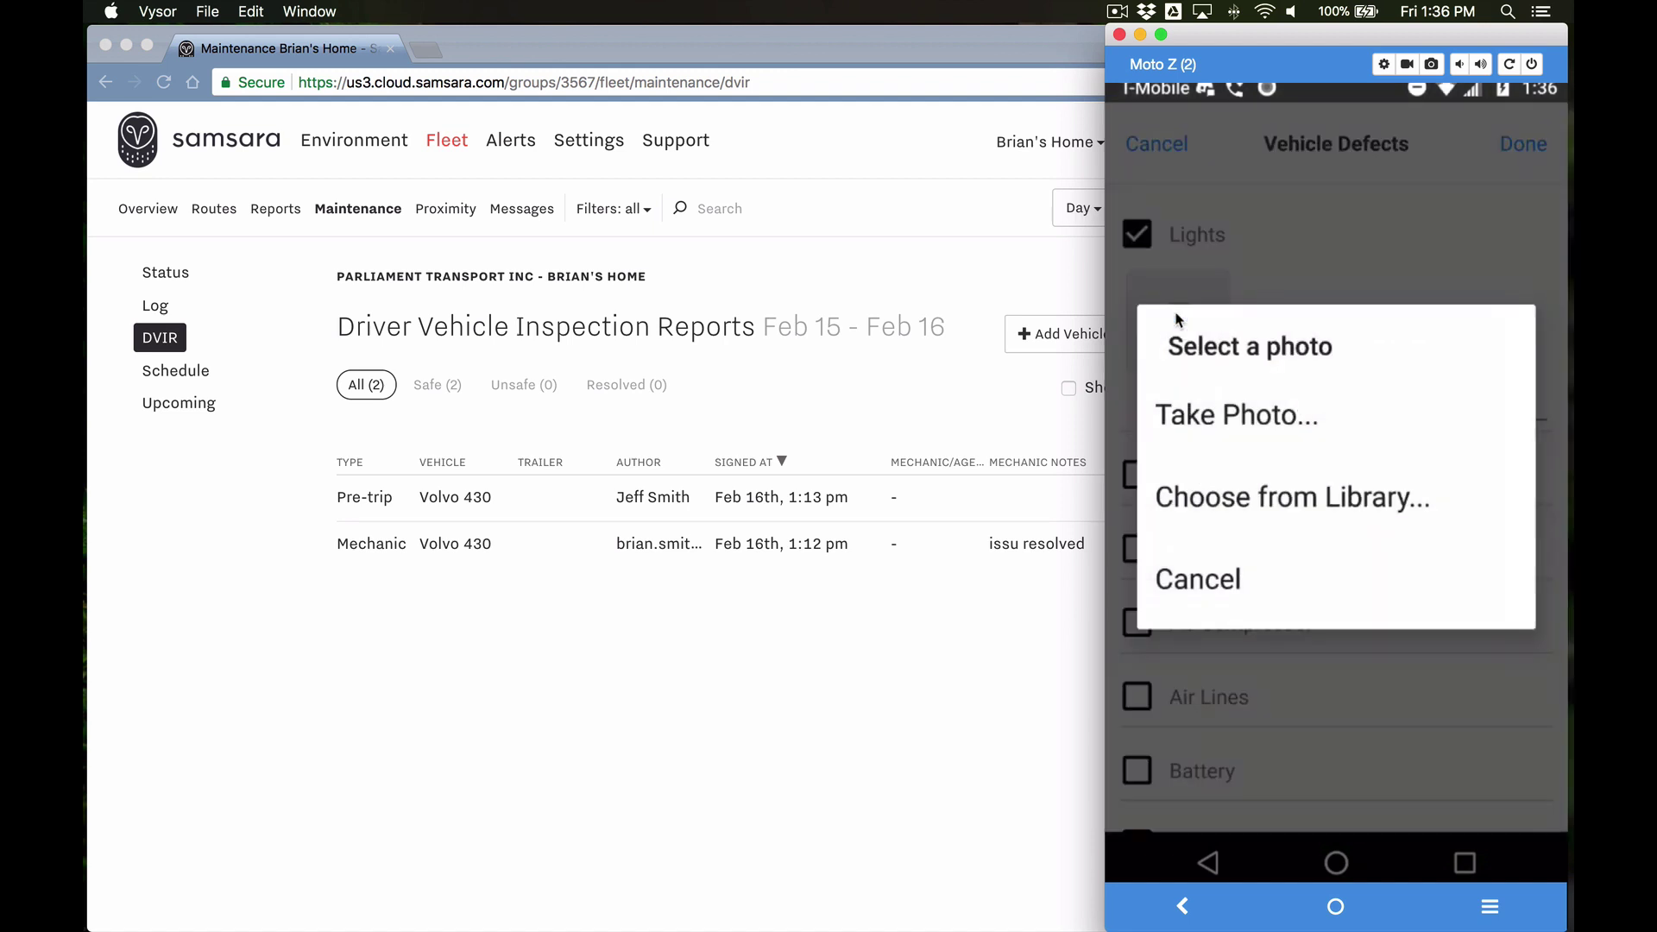
pyautogui.click(1220, 419)
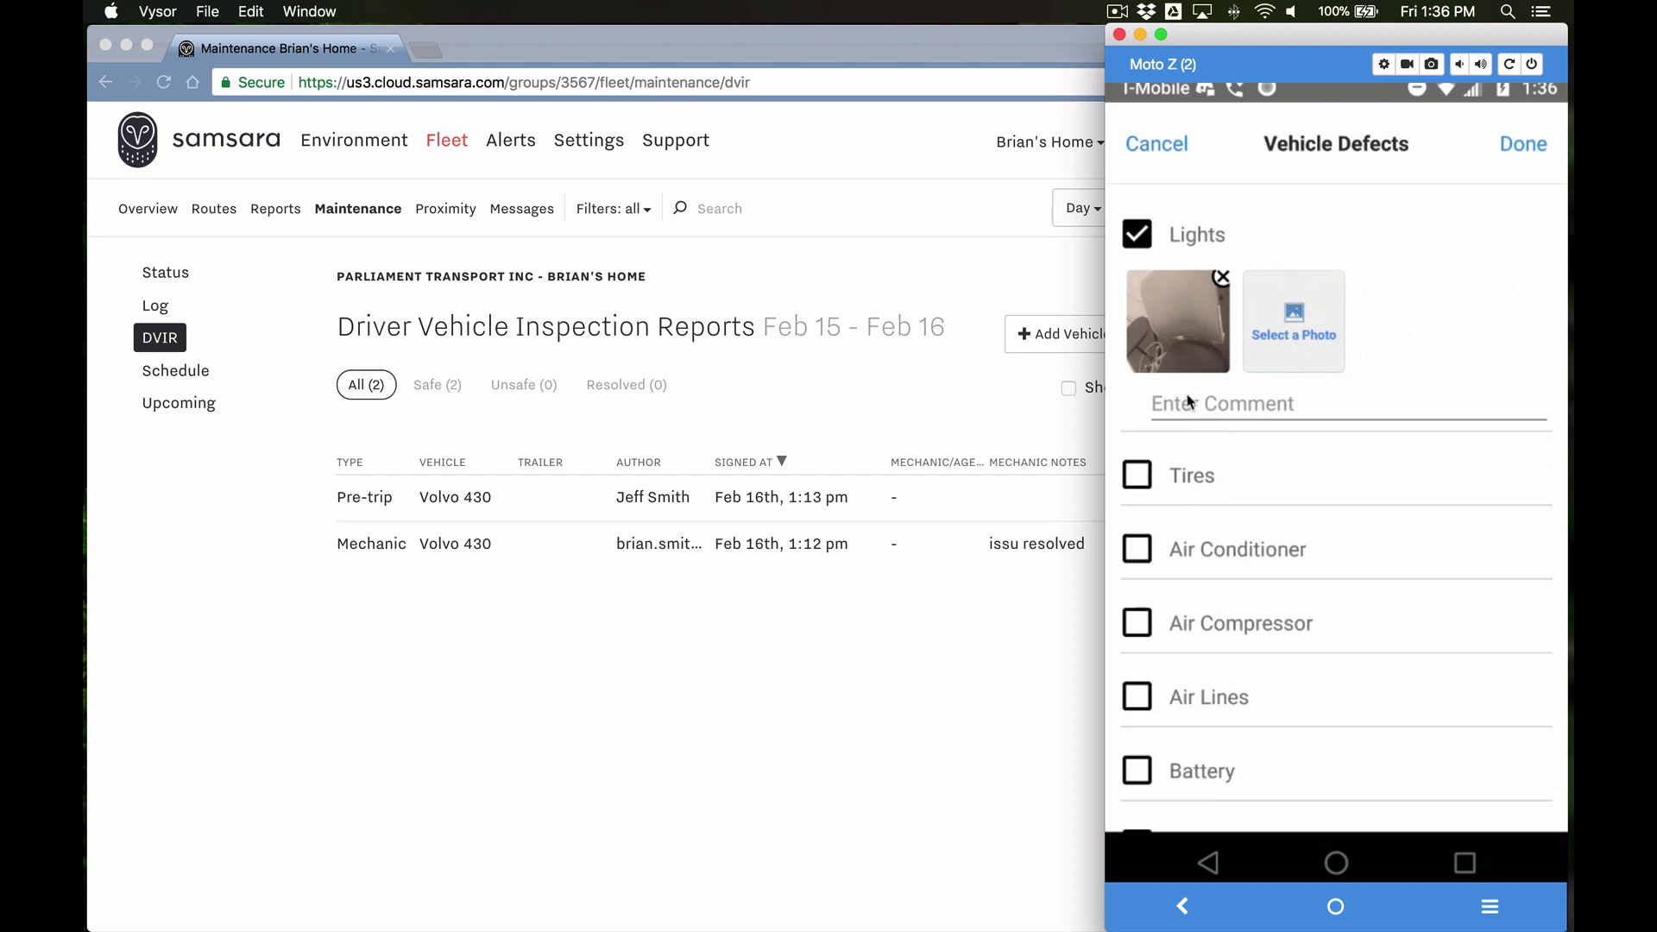
pyautogui.click(1191, 405)
pyautogui.write('broken')
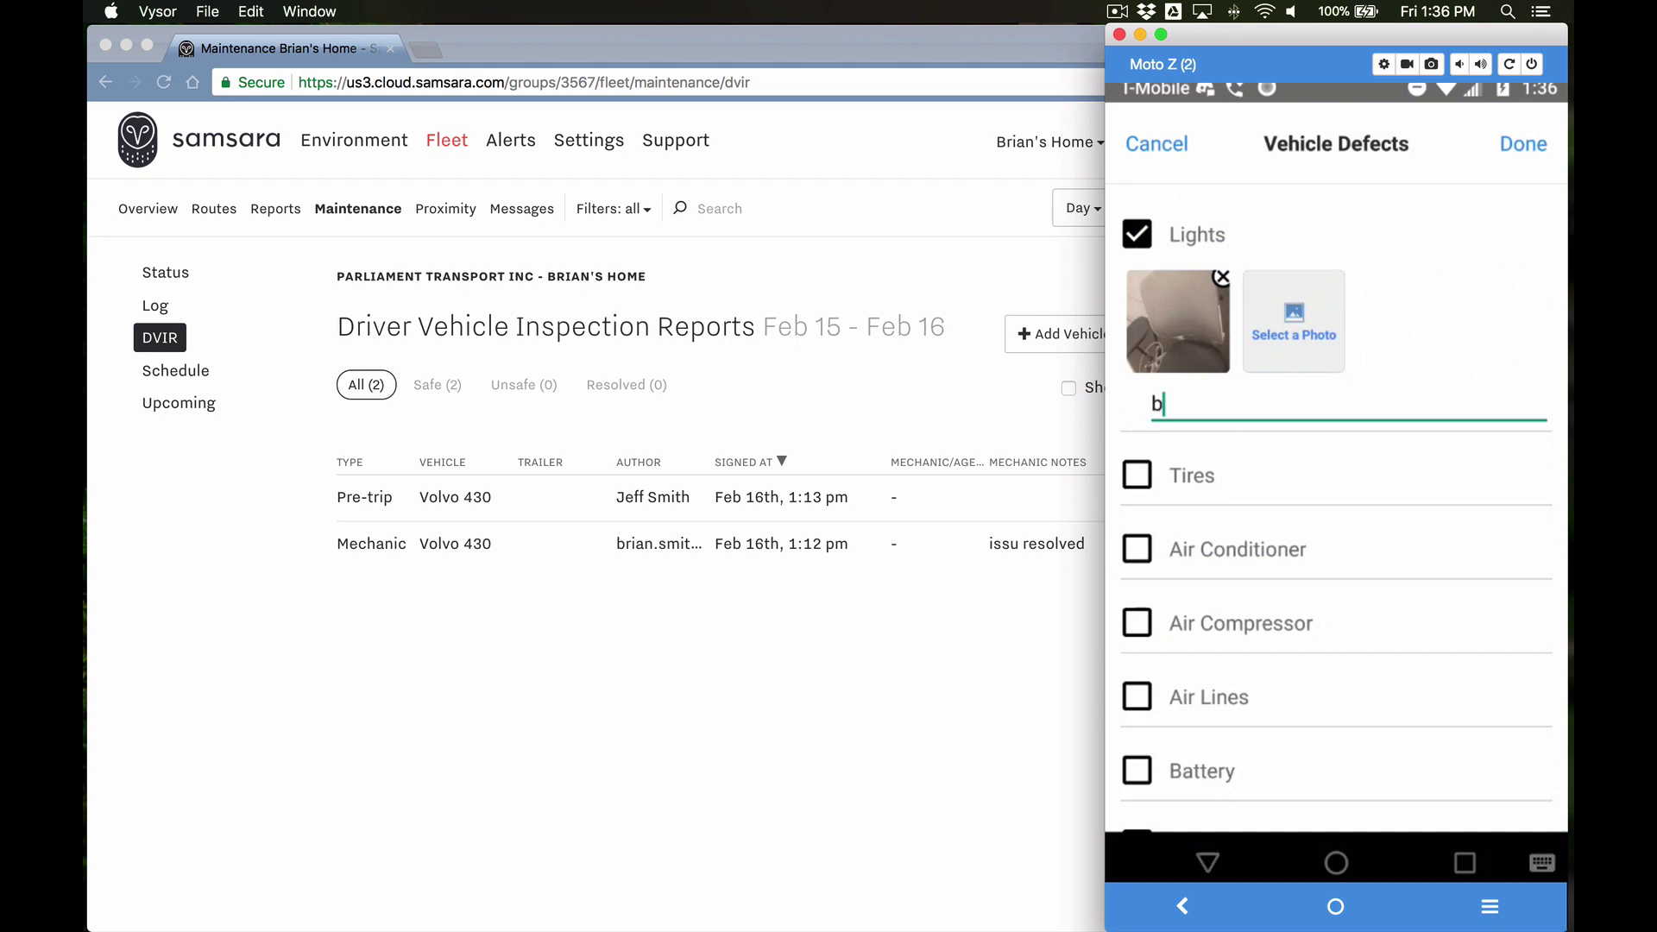
pyautogui.click(1139, 485)
# Step: Mark Tires as defective with the comment 'flat'
pyautogui.click(1138, 483)
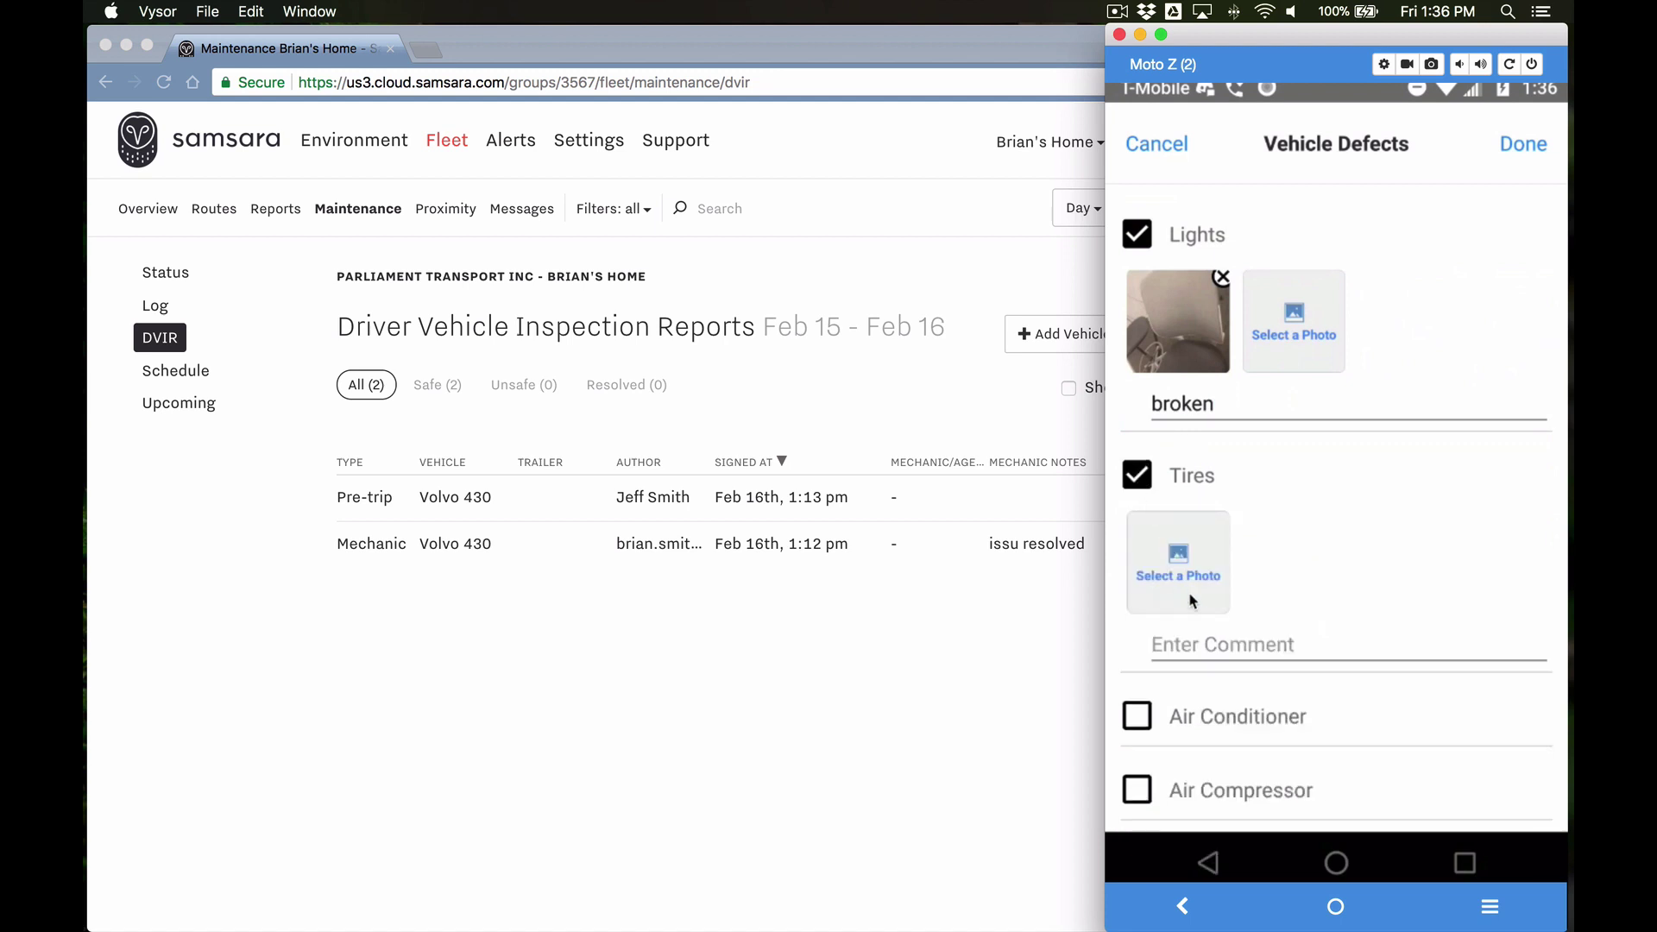
pyautogui.click(1202, 641)
pyautogui.write('flat')
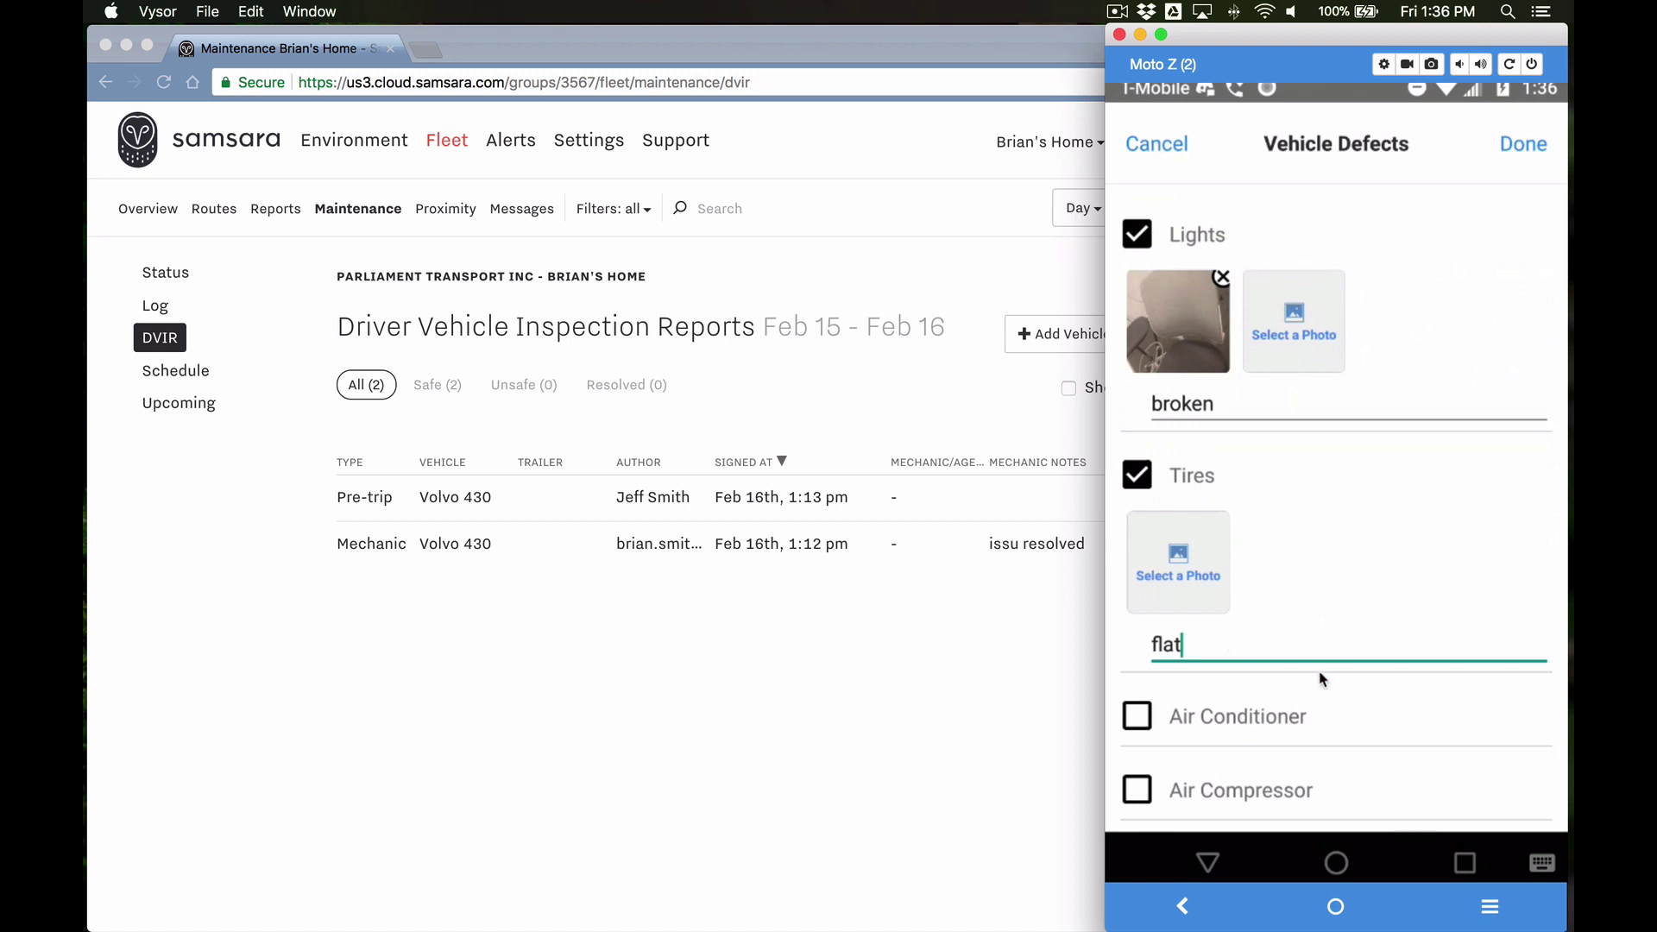
pyautogui.scroll(-10, 1320, 676)
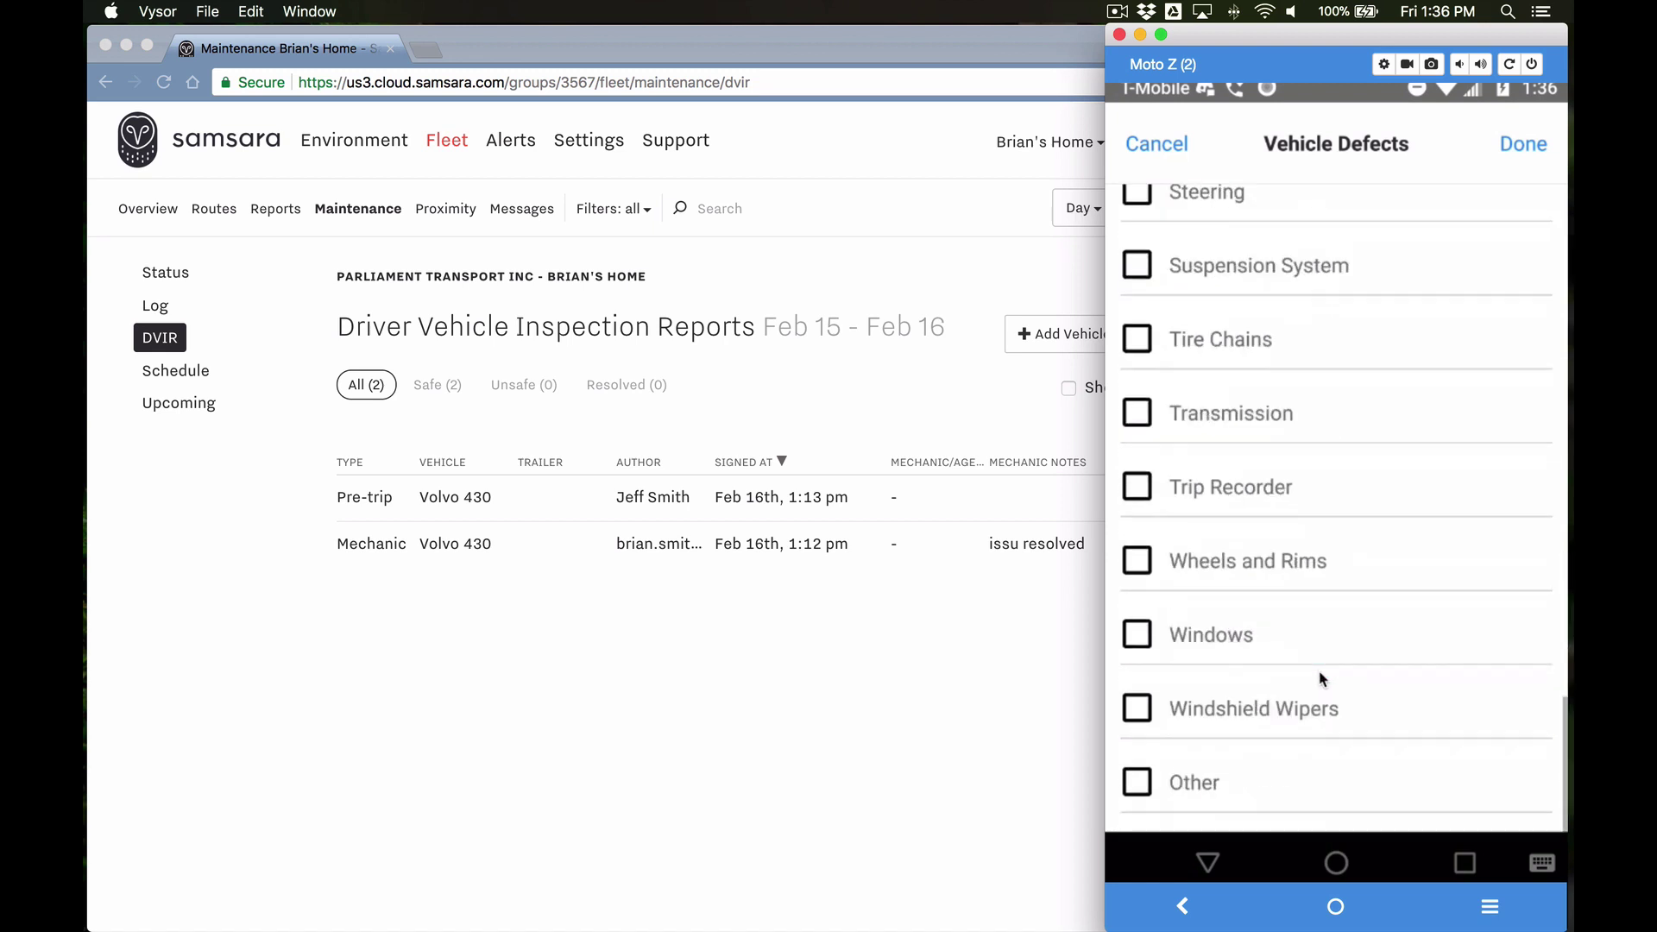
pyautogui.click(1138, 784)
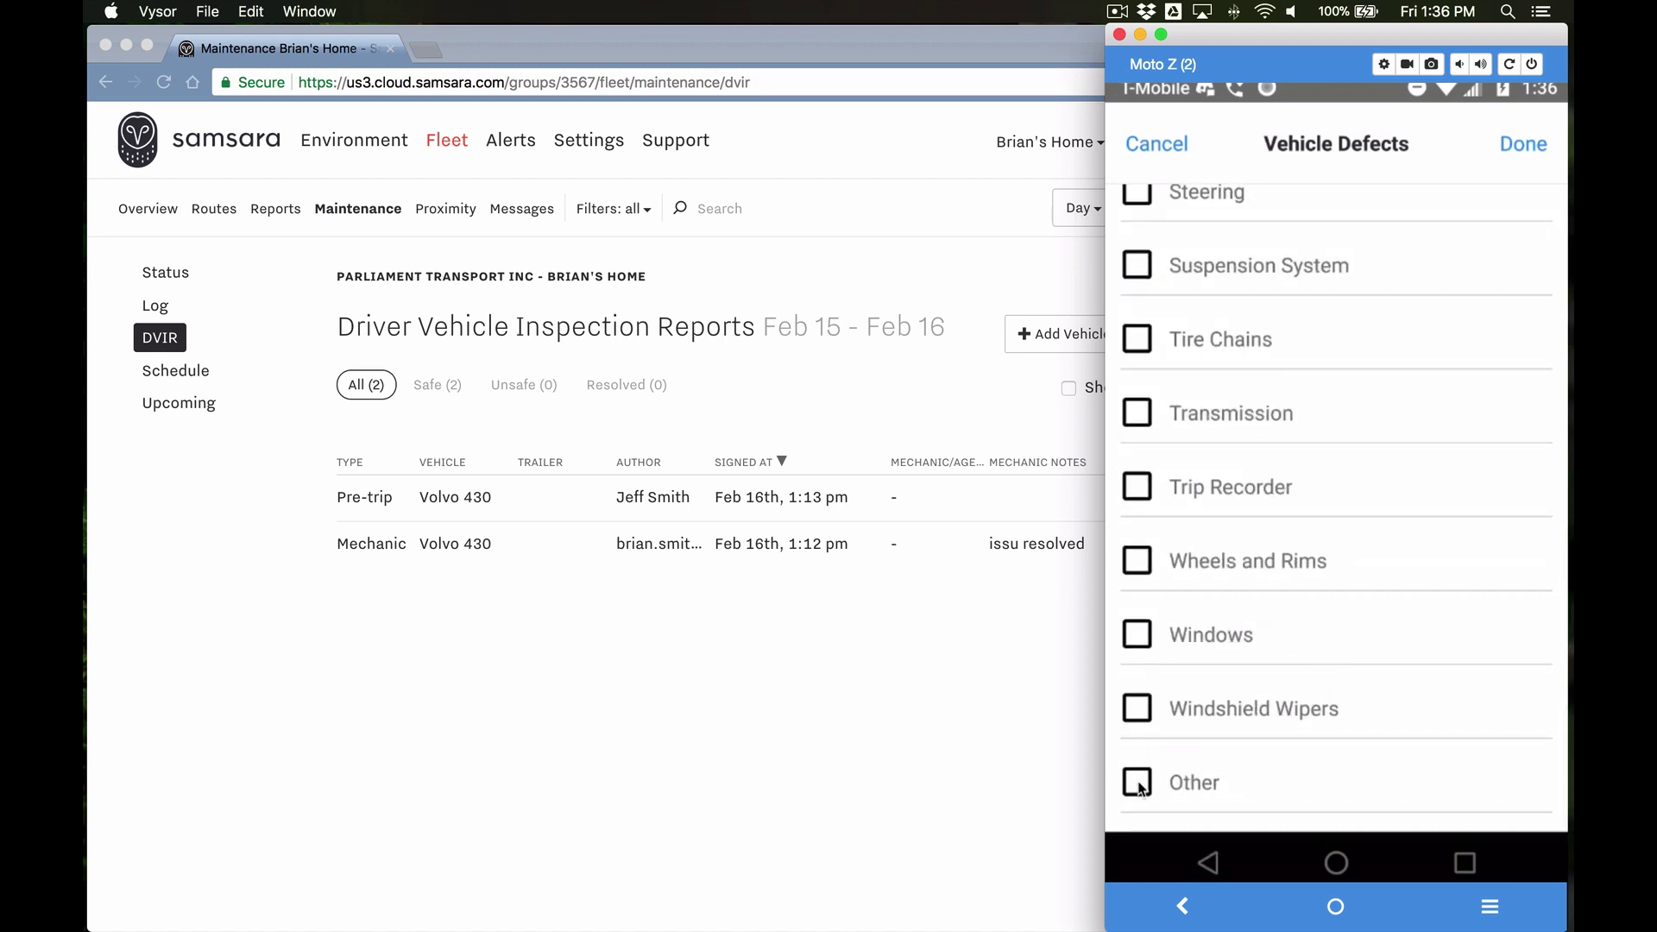
# Step: Add an Other defect commented 'other defect' and save the defects list
pyautogui.click(1138, 784)
pyautogui.scroll(-2, 1369, 702)
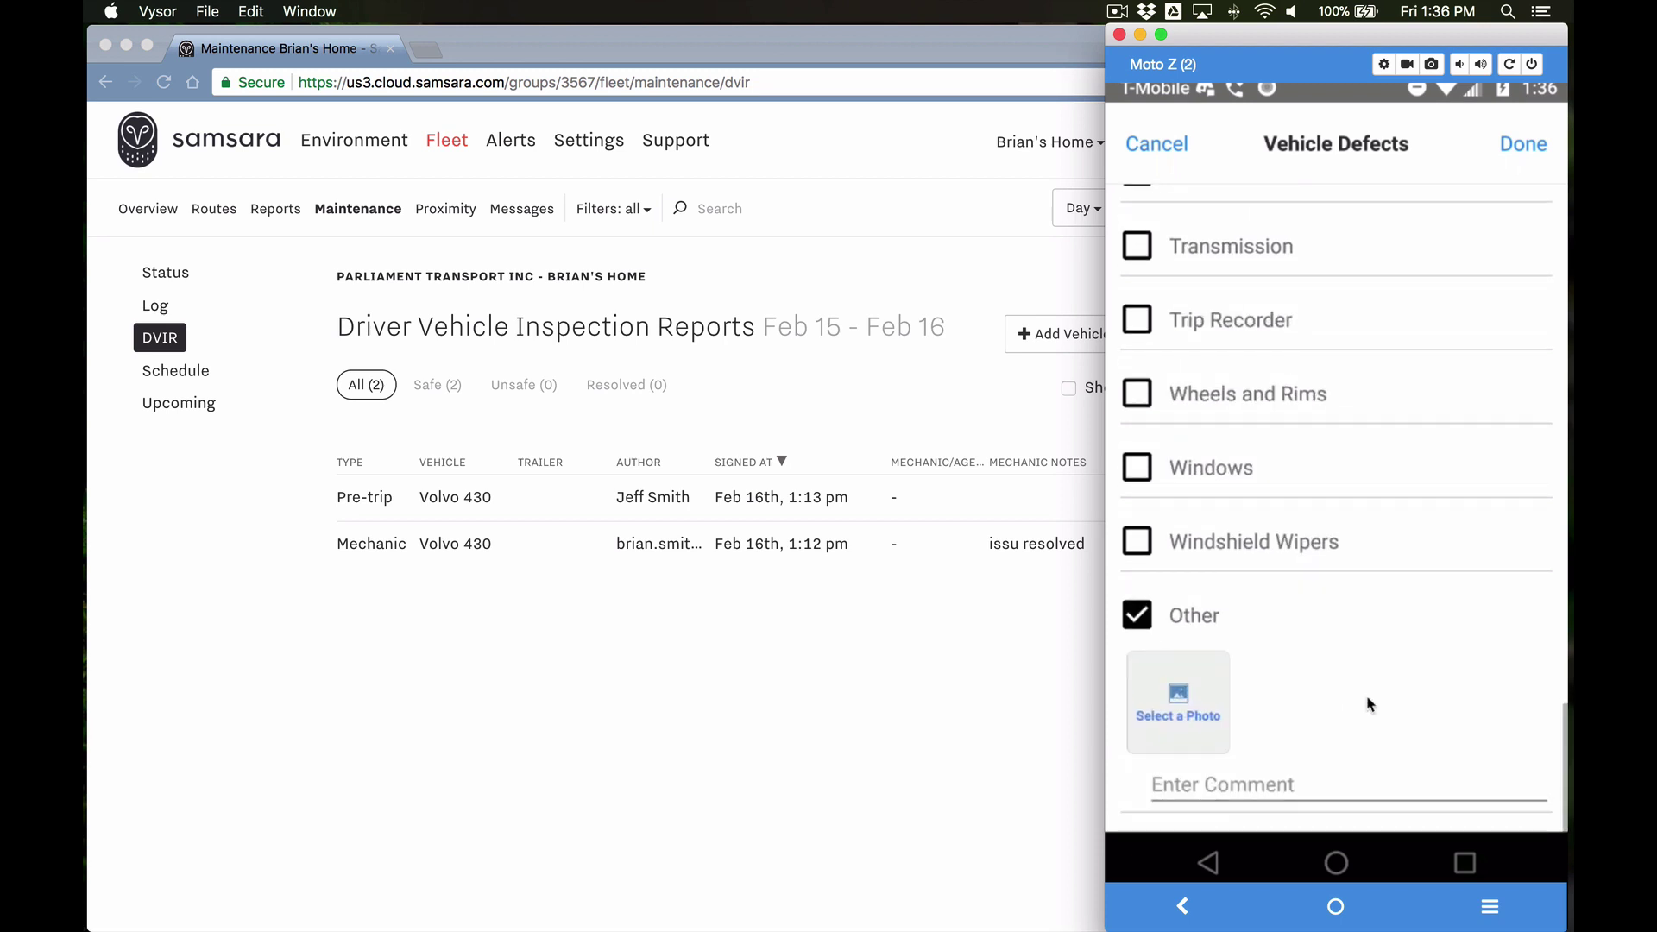
pyautogui.click(1197, 787)
pyautogui.write('other ')
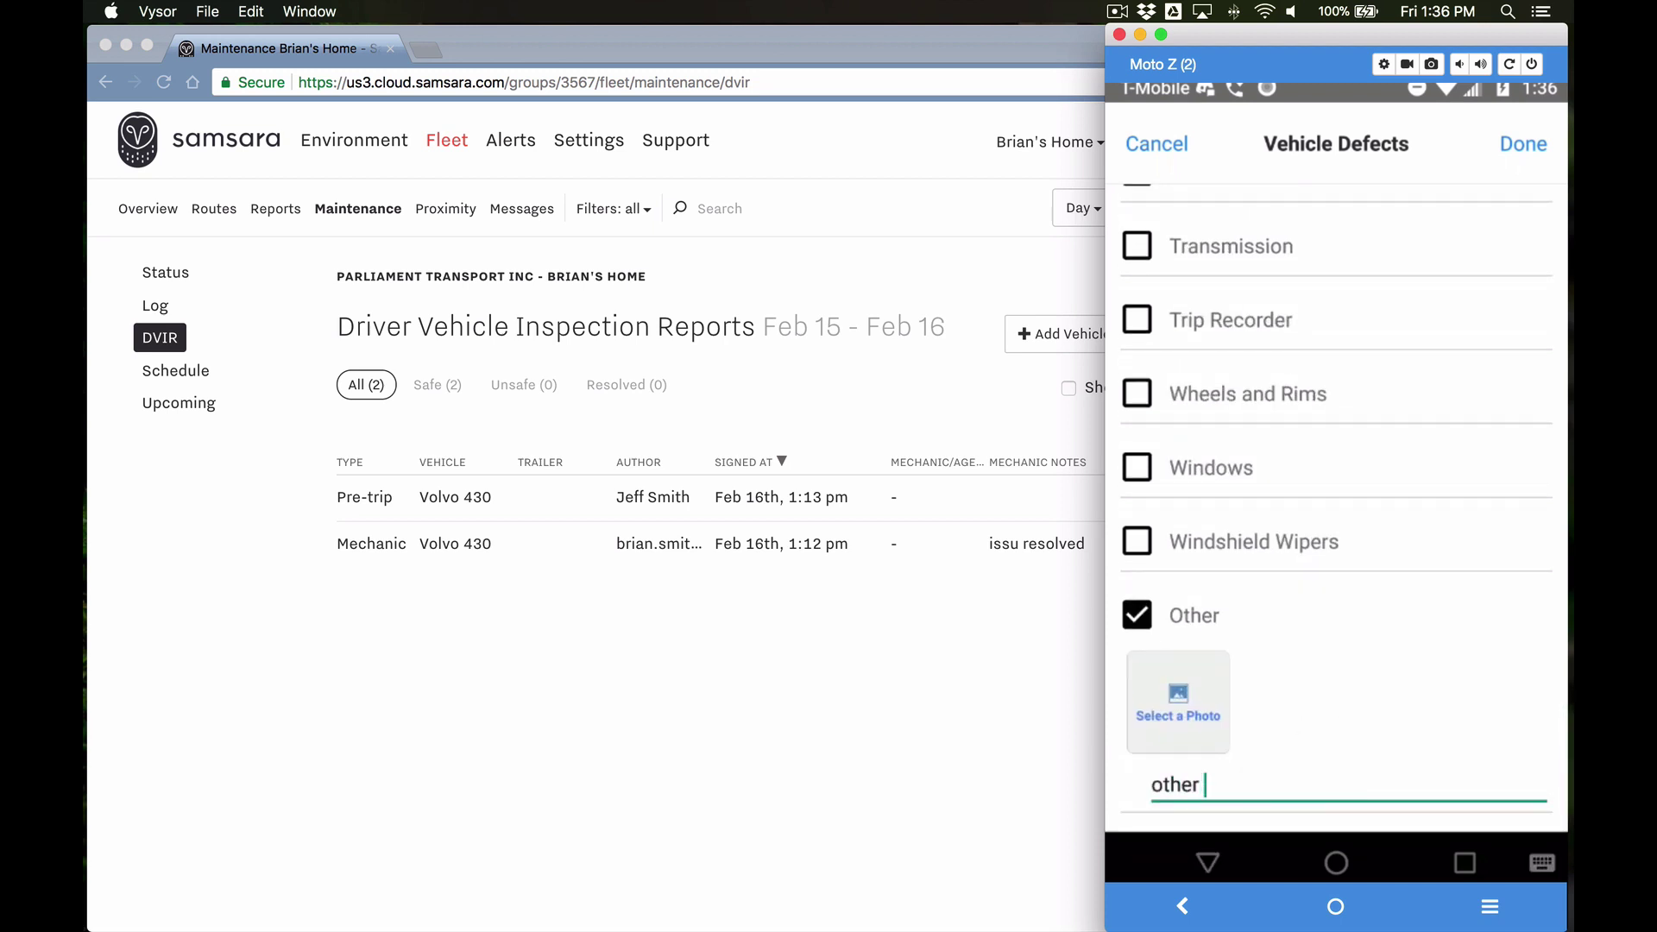
pyautogui.write('defect')
pyautogui.scroll(10, 1372, 620)
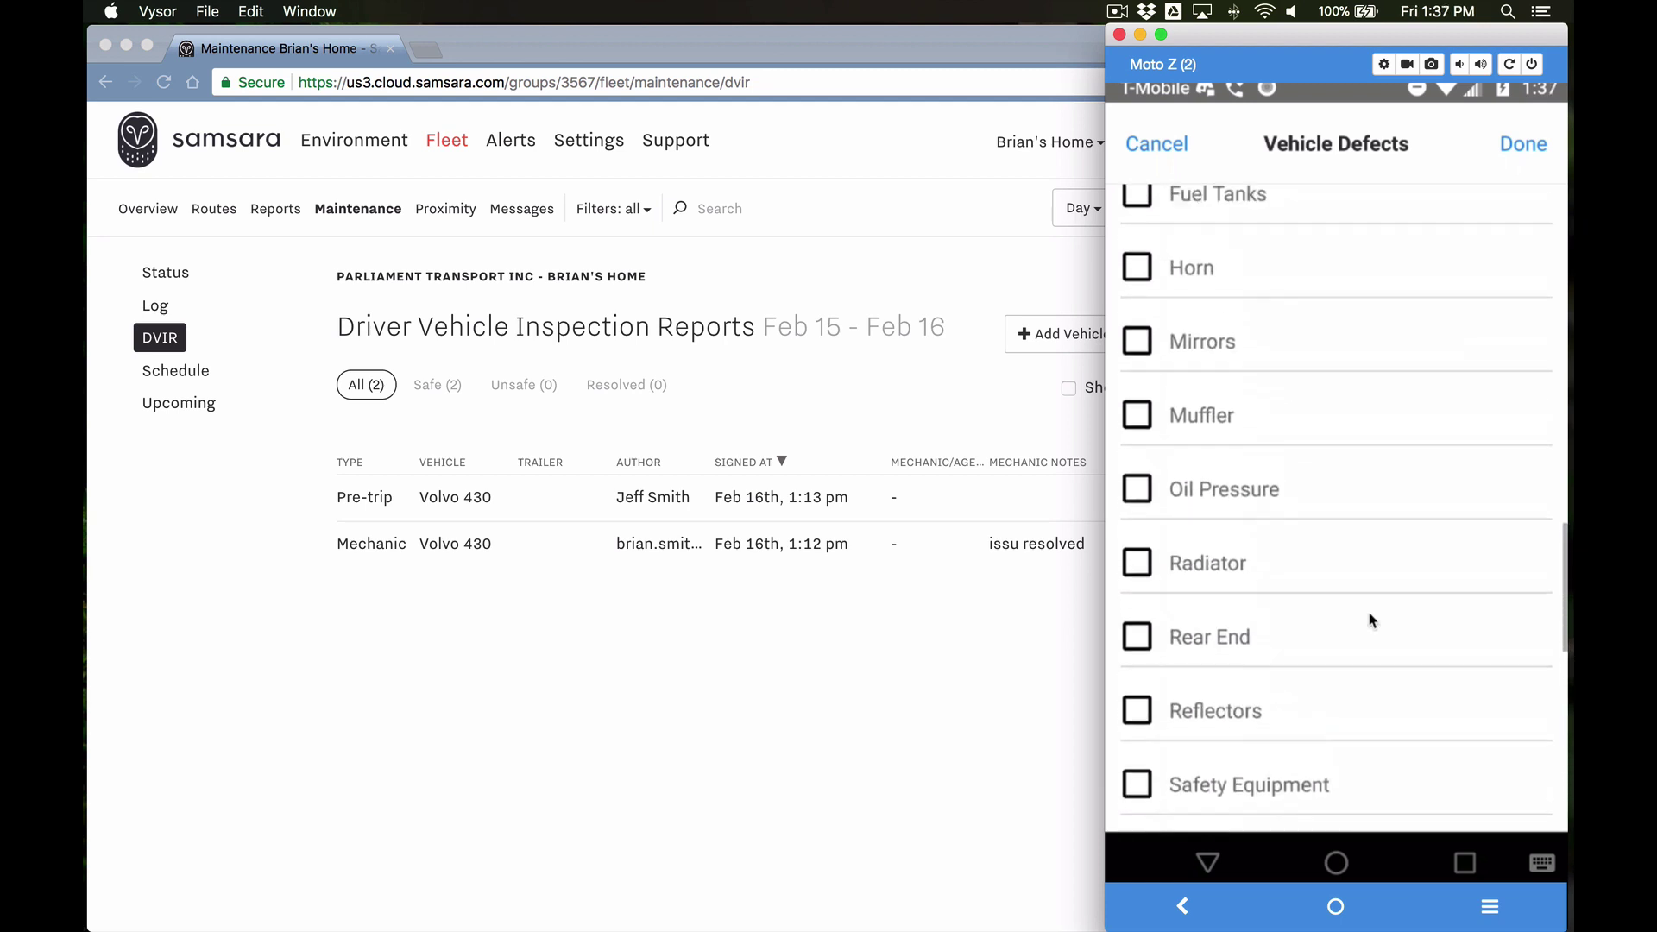
pyautogui.scroll(5, 1372, 620)
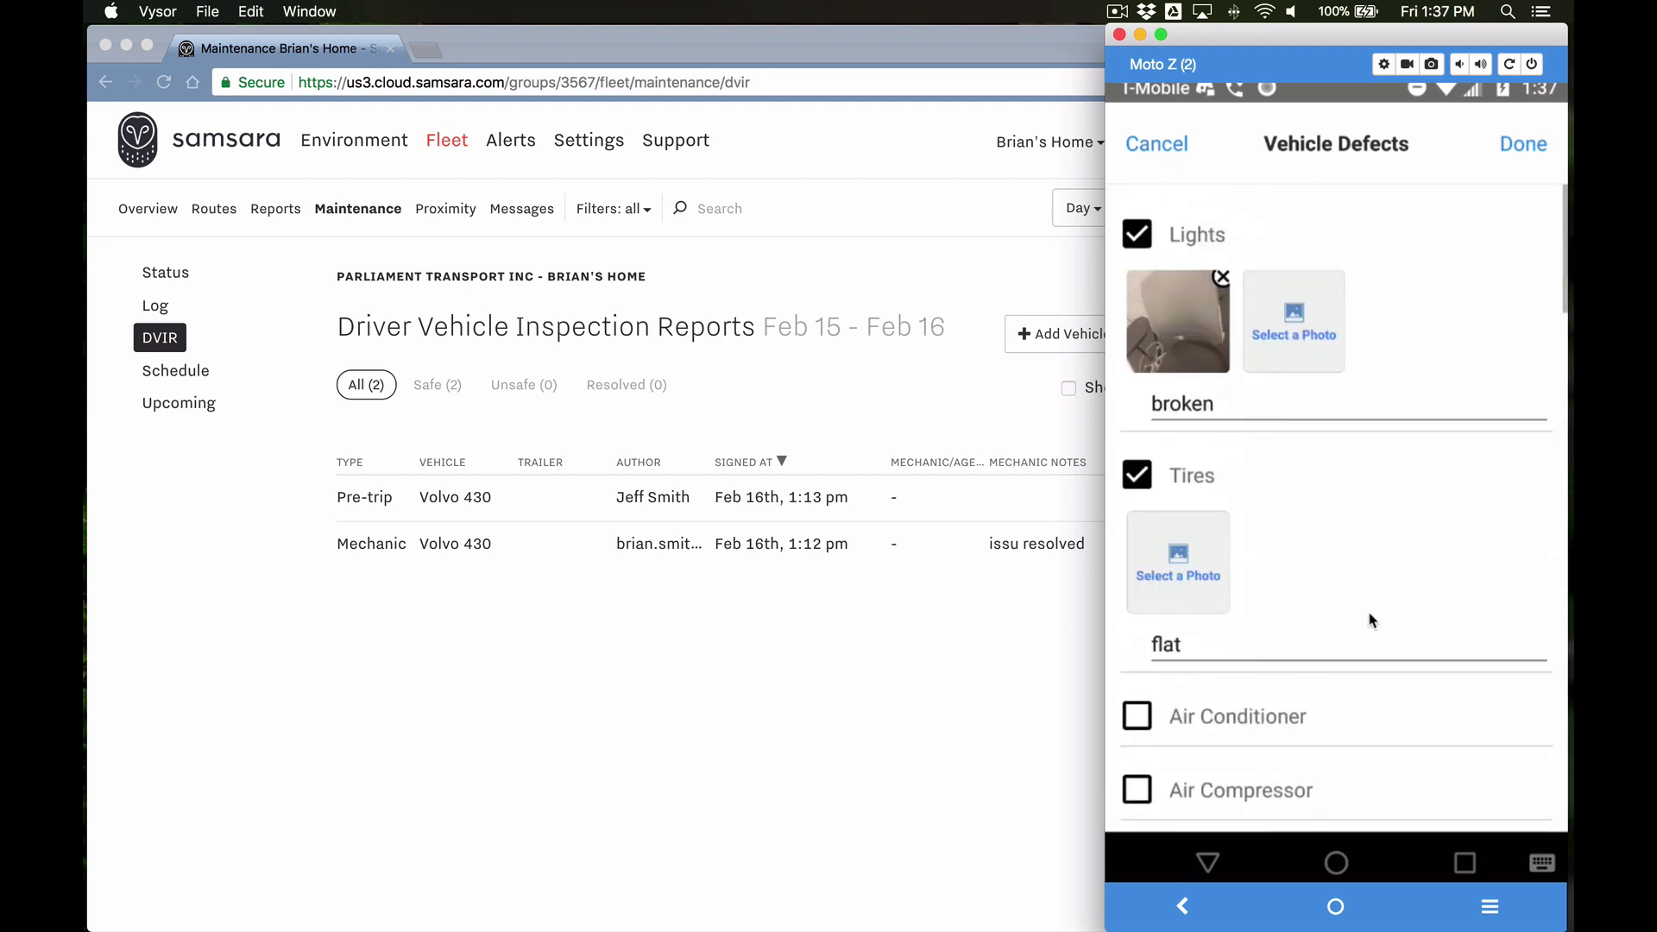
pyautogui.click(1523, 146)
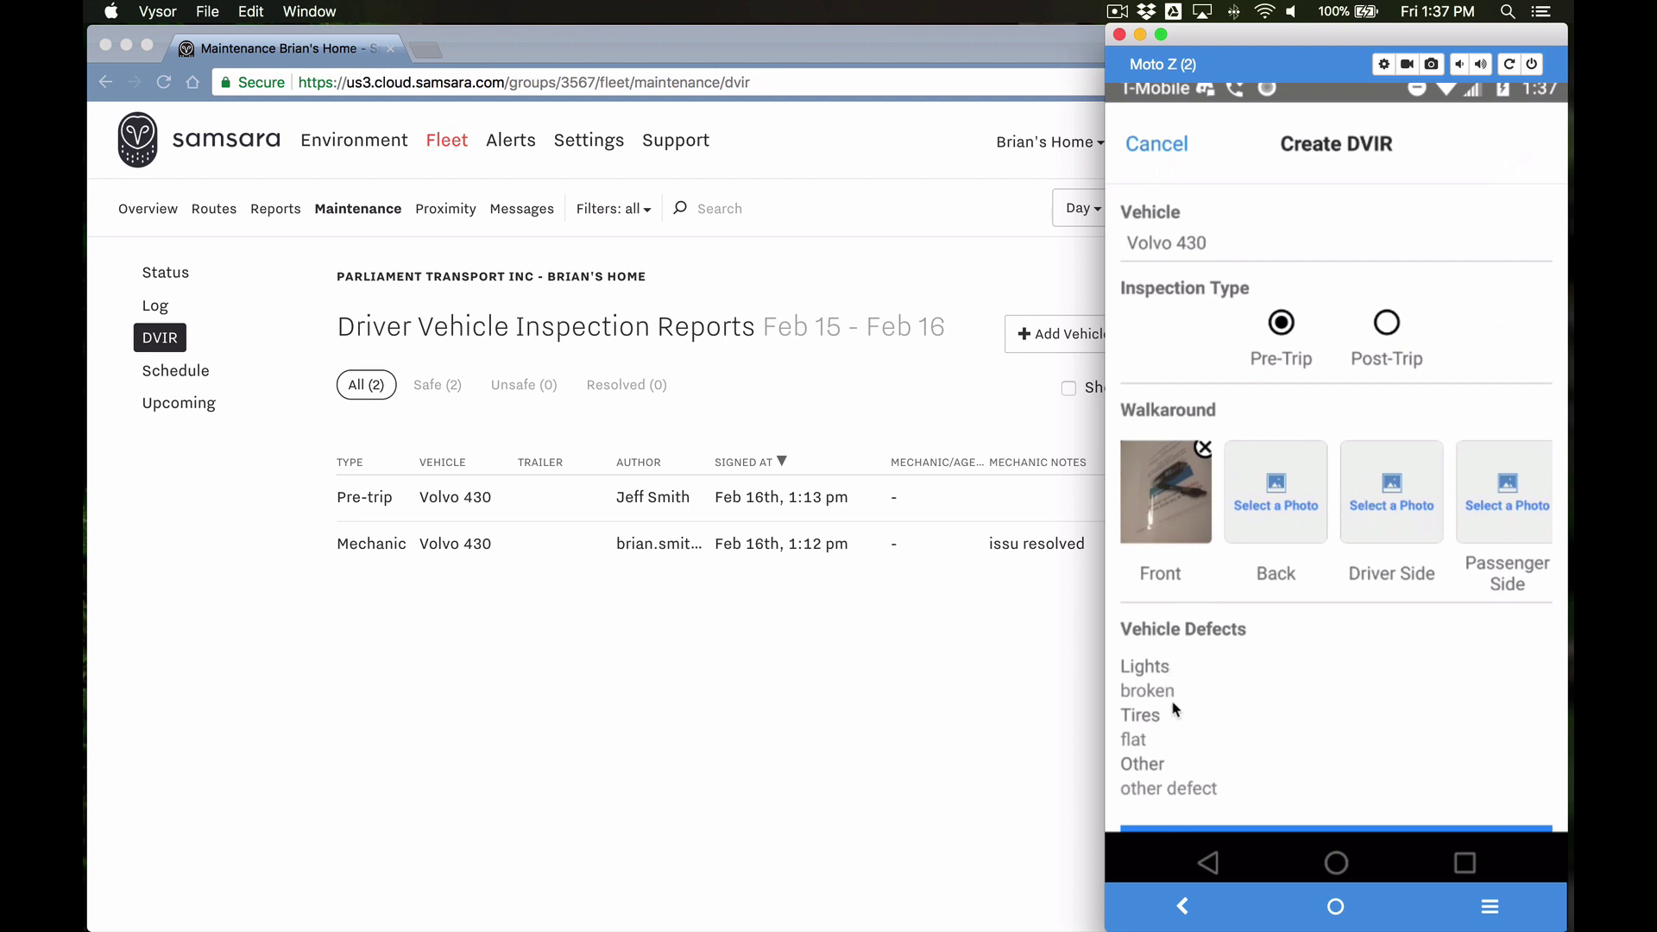
# Step: Certify the pre-trip as 'Vehicle needs attention', confirm it unsafe, and view the new UNSAFE report
pyautogui.scroll(-2, 1178, 773)
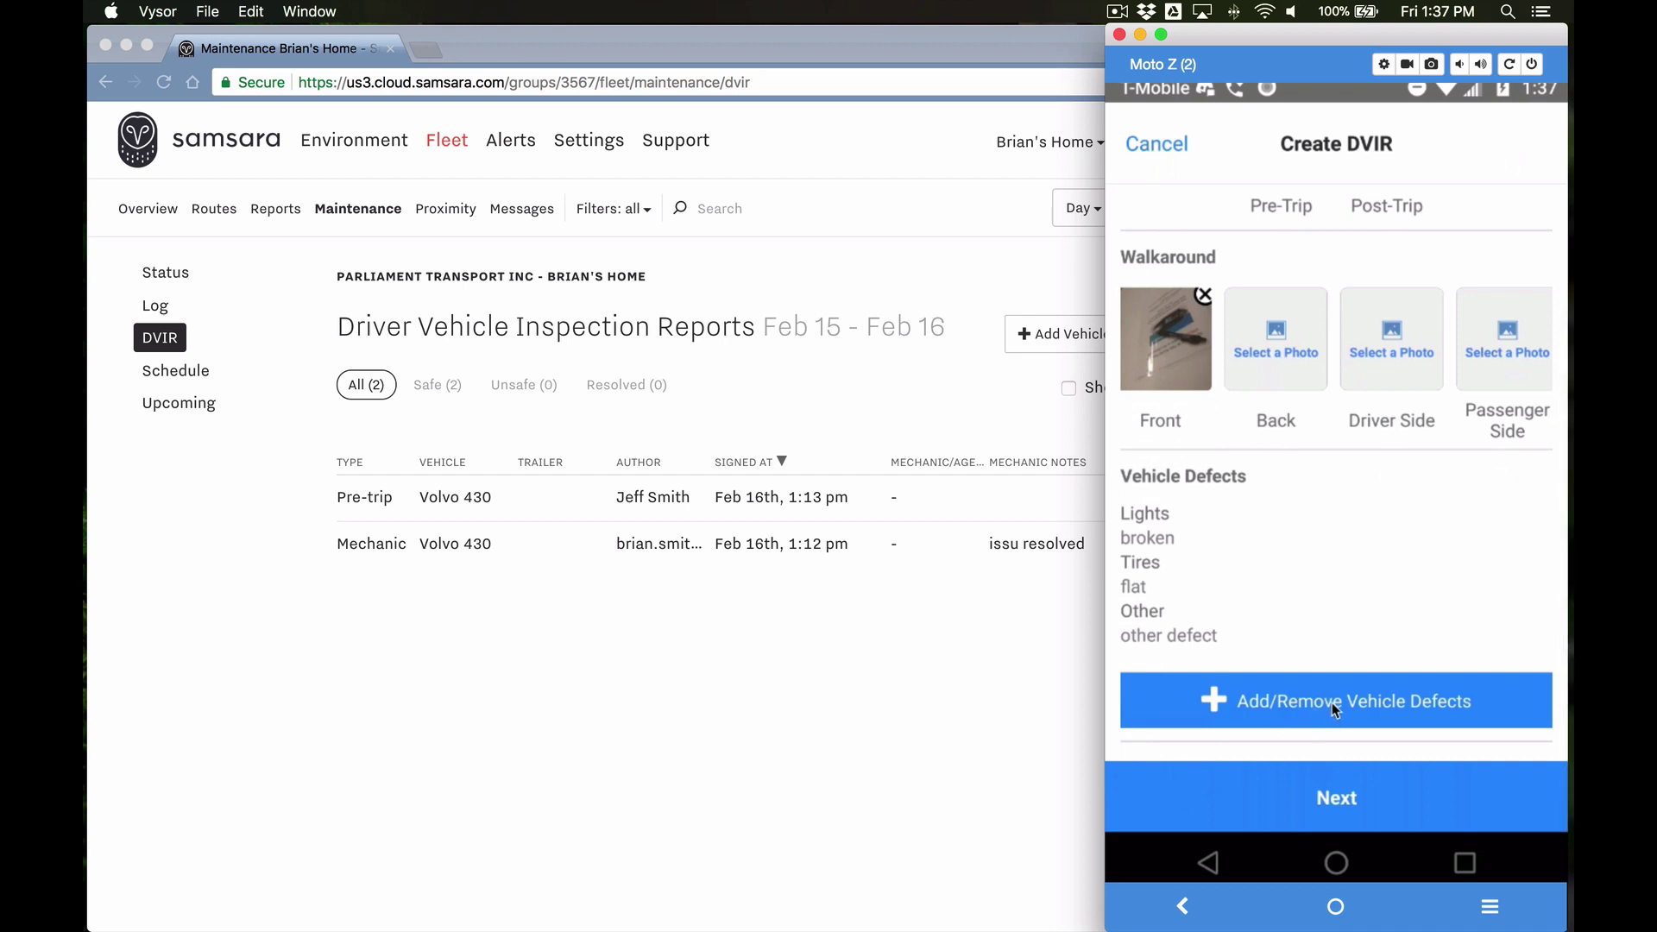
pyautogui.click(1326, 799)
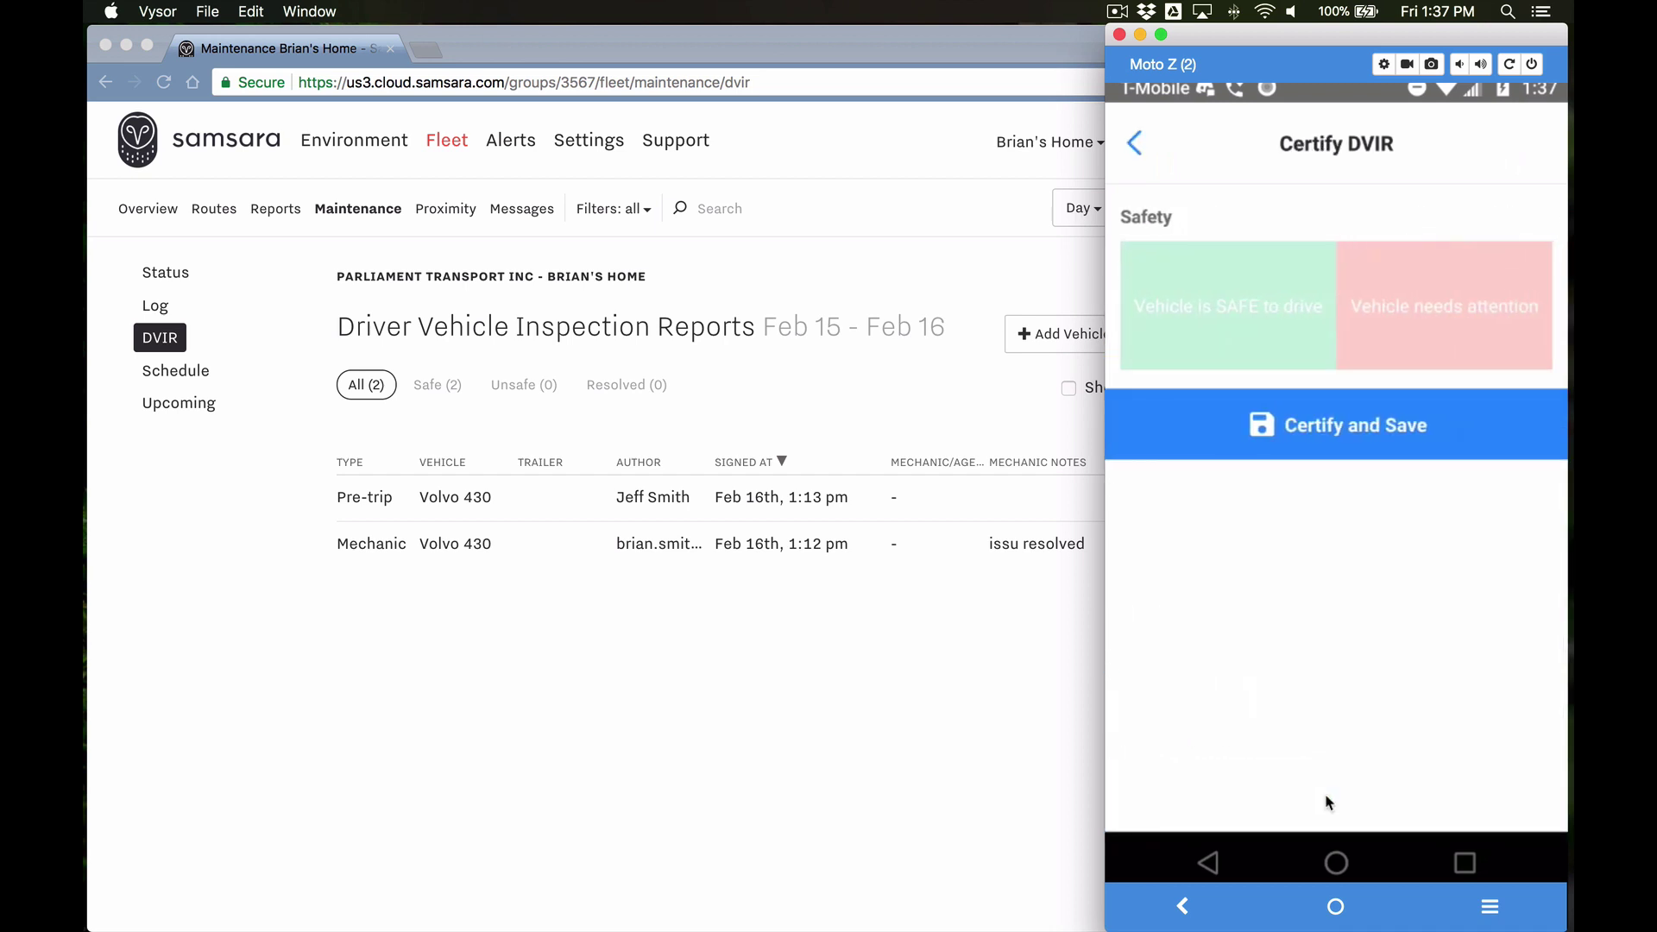
pyautogui.click(1256, 311)
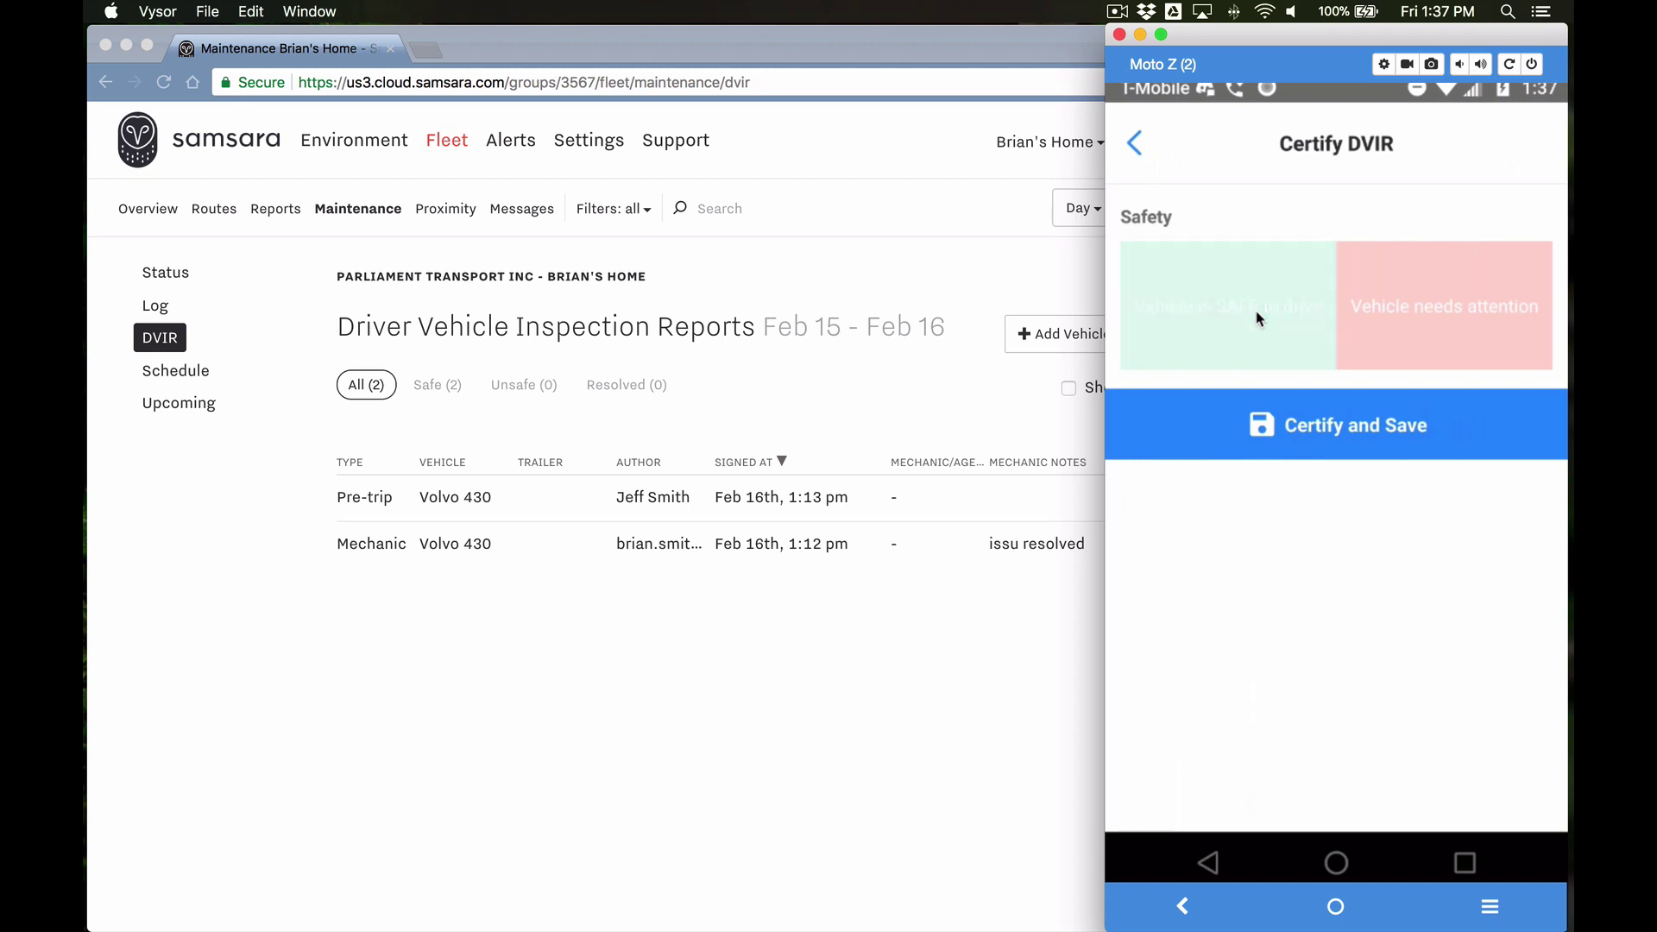
pyautogui.click(1454, 315)
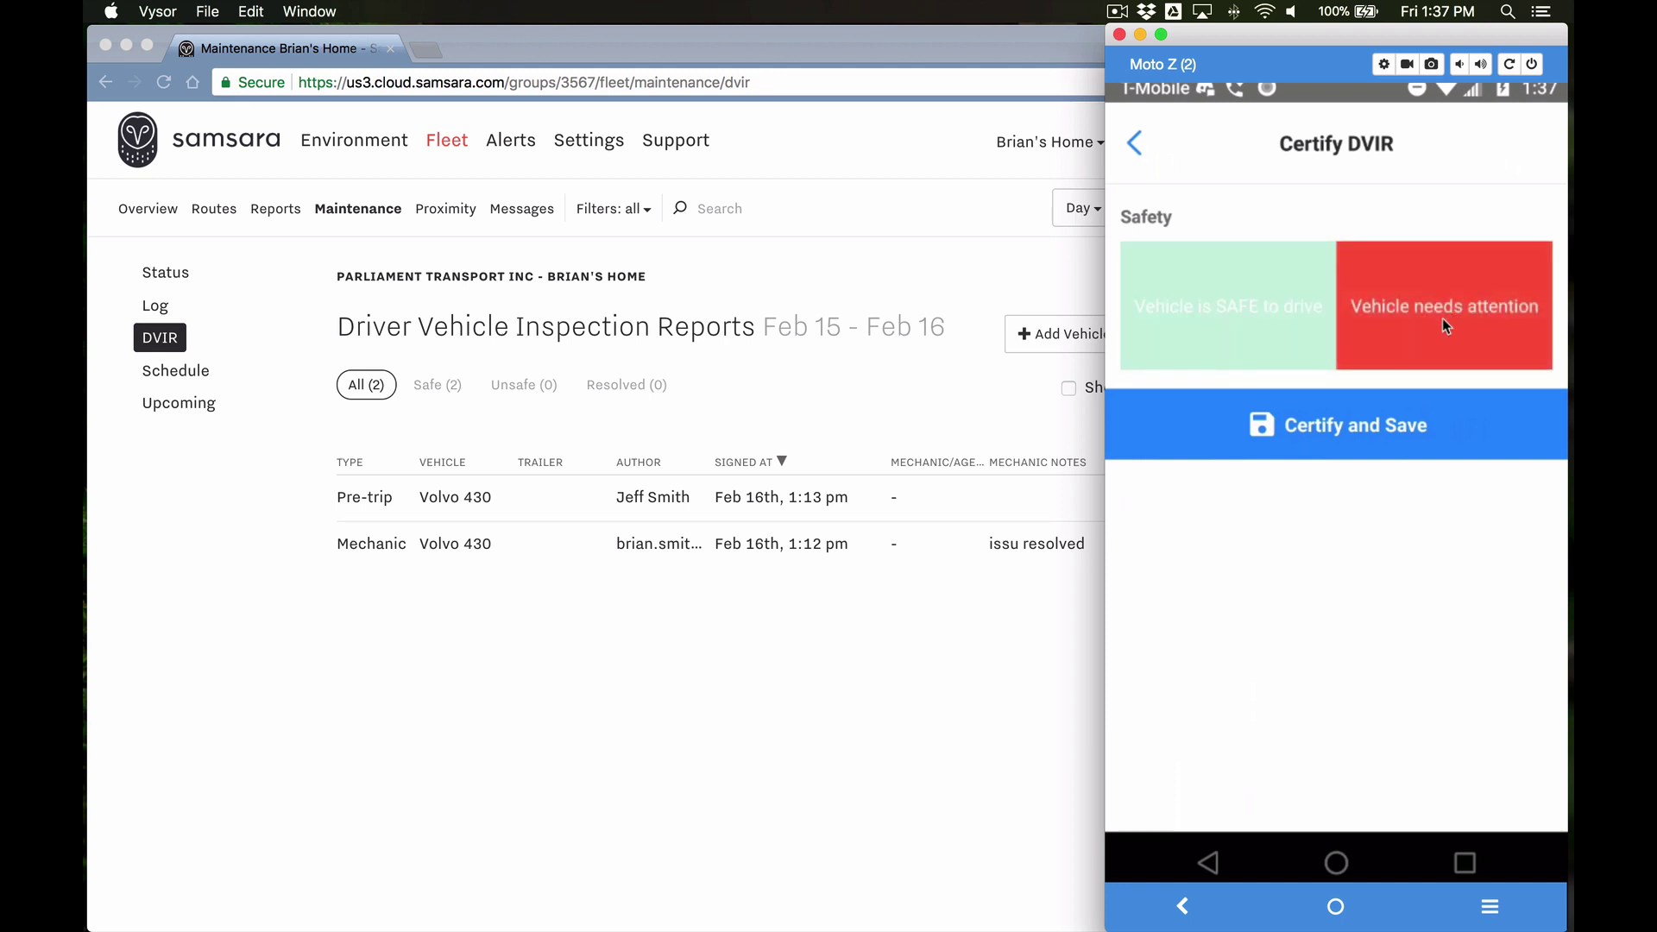
pyautogui.click(1350, 426)
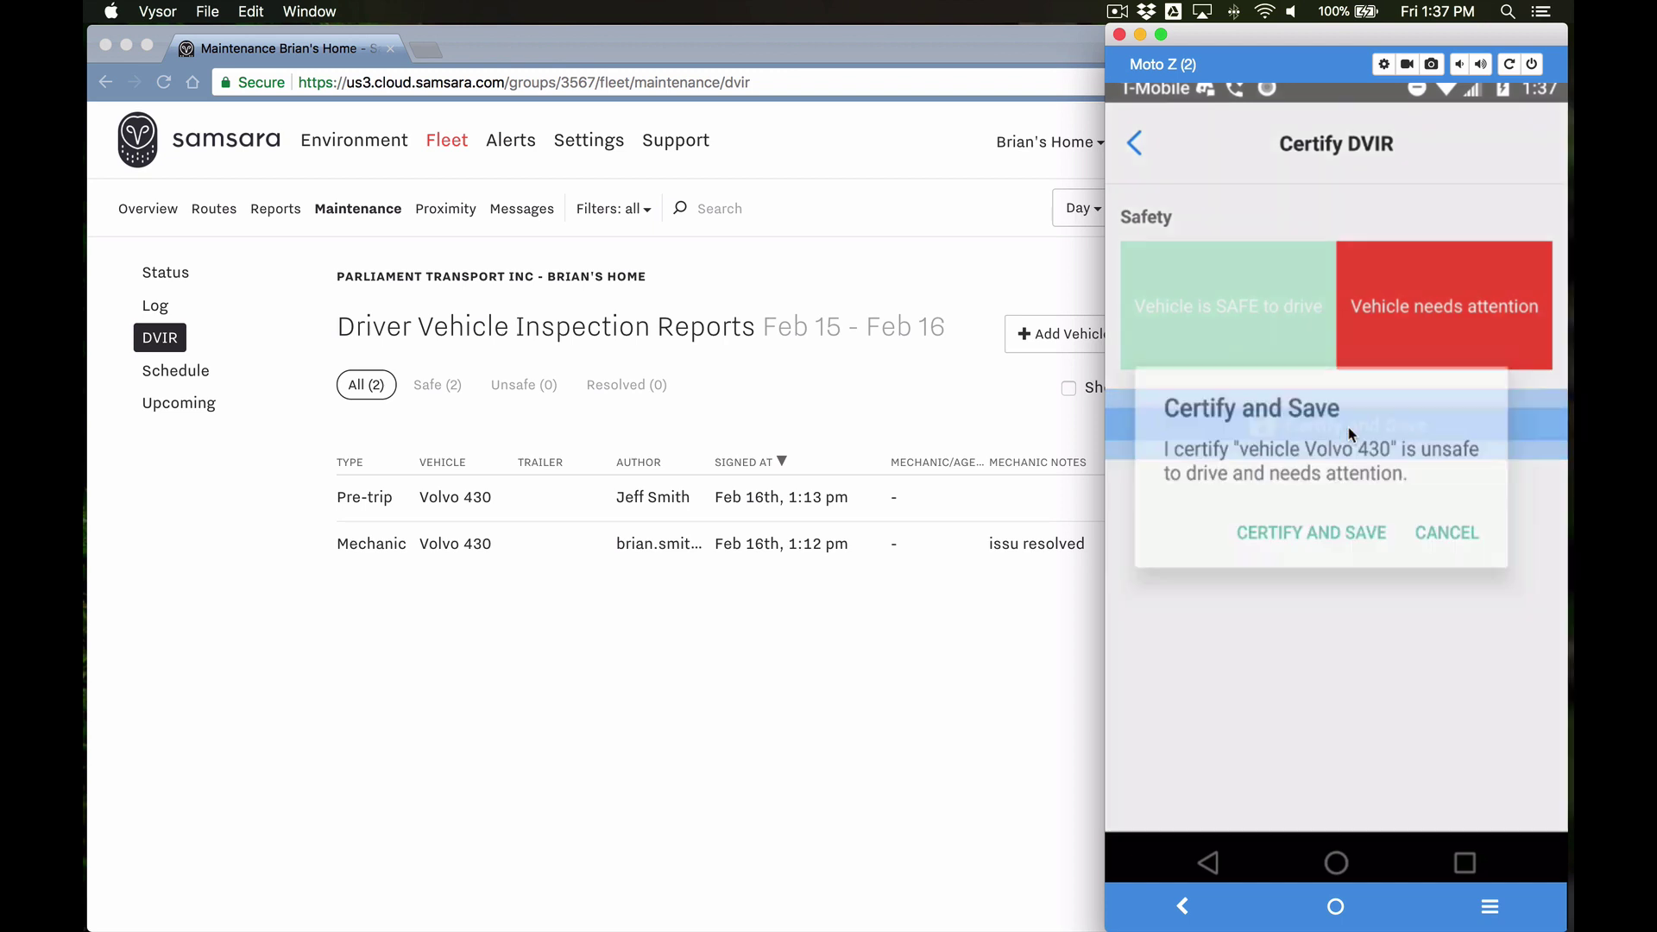
pyautogui.click(1311, 535)
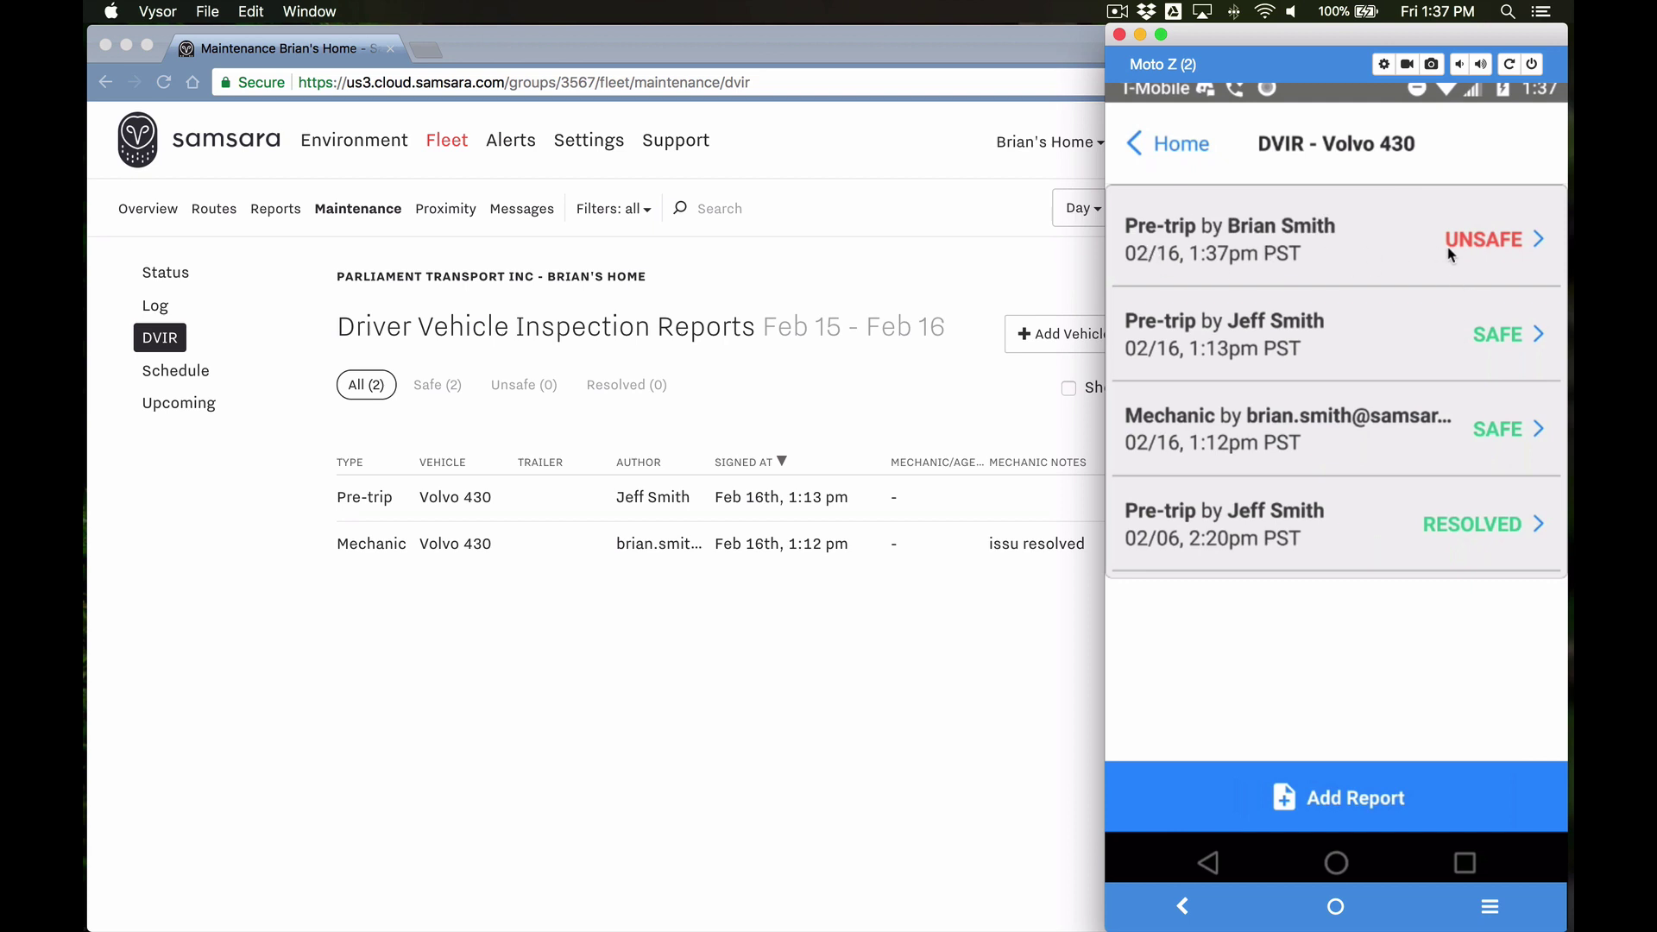
pyautogui.click(1351, 248)
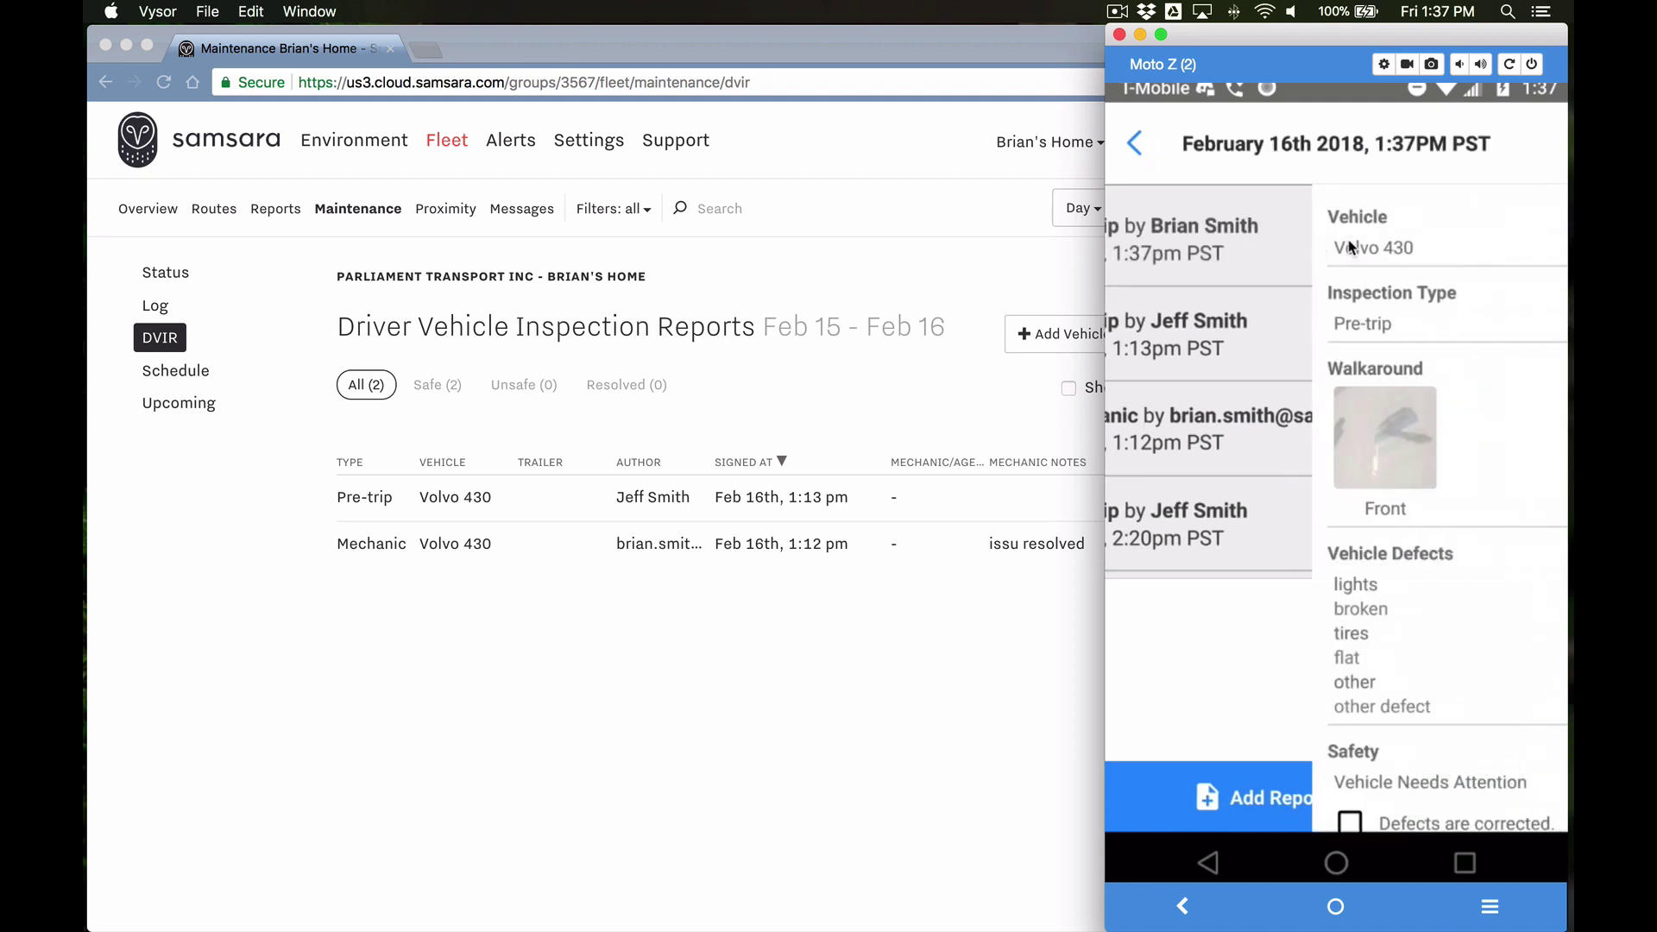
pyautogui.scroll(-5, 1299, 333)
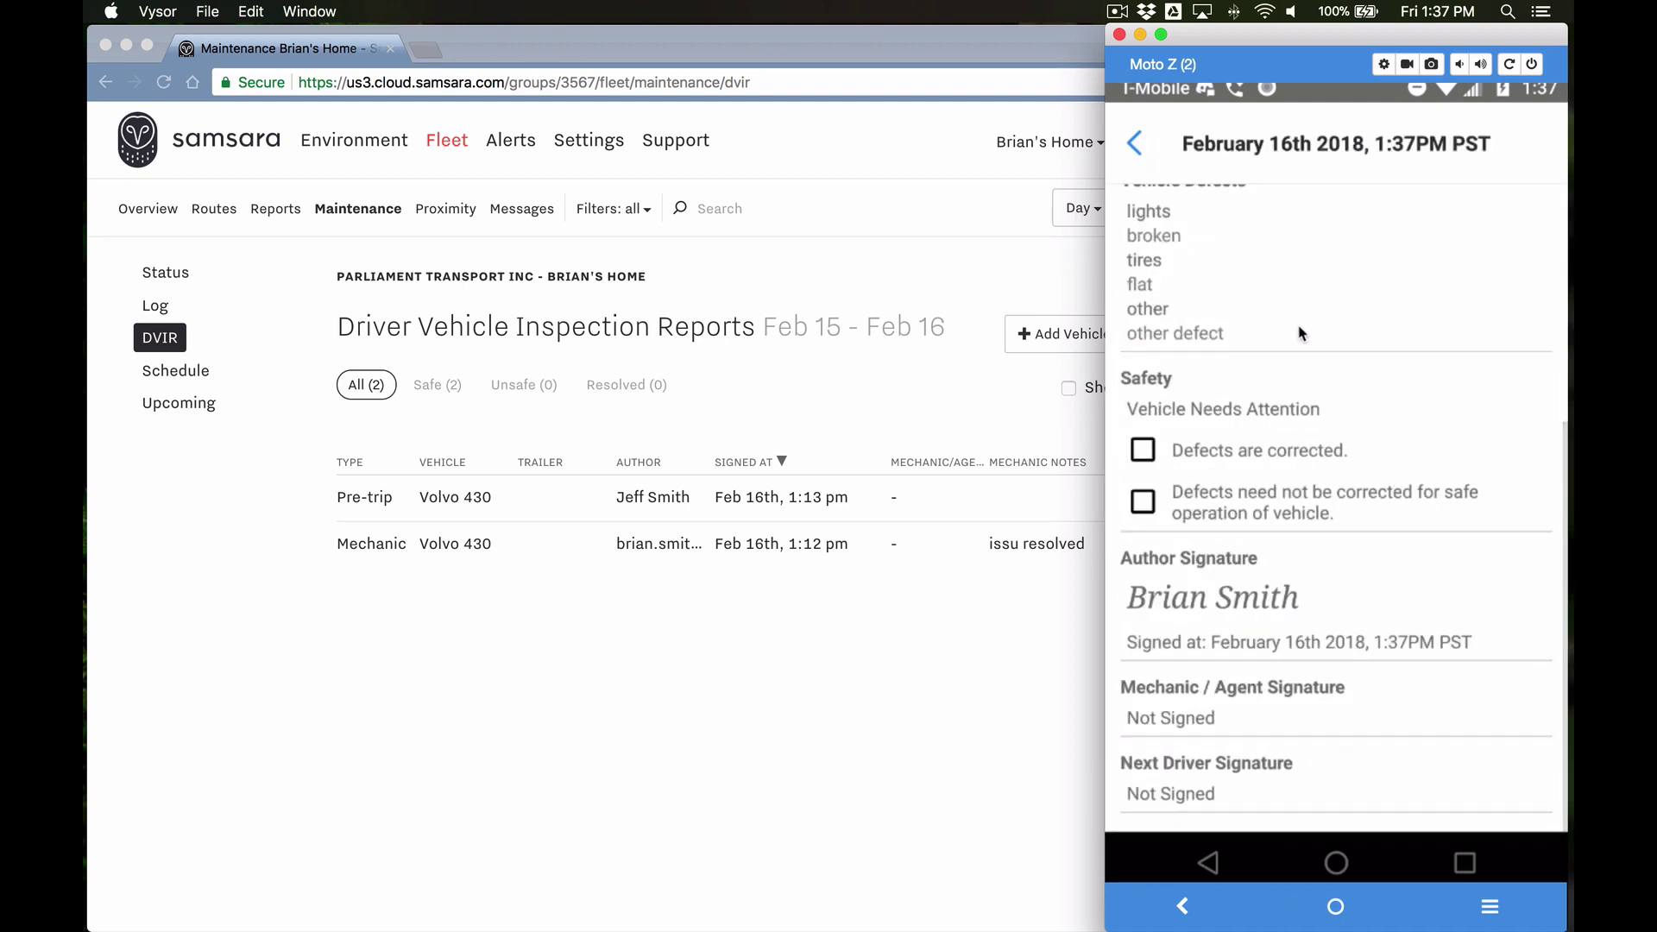
# Step: Review the unsafe report, compare the earlier 1:13PM safe pre-trip, and return to Volvo 430's list
pyautogui.scroll(5, 1299, 333)
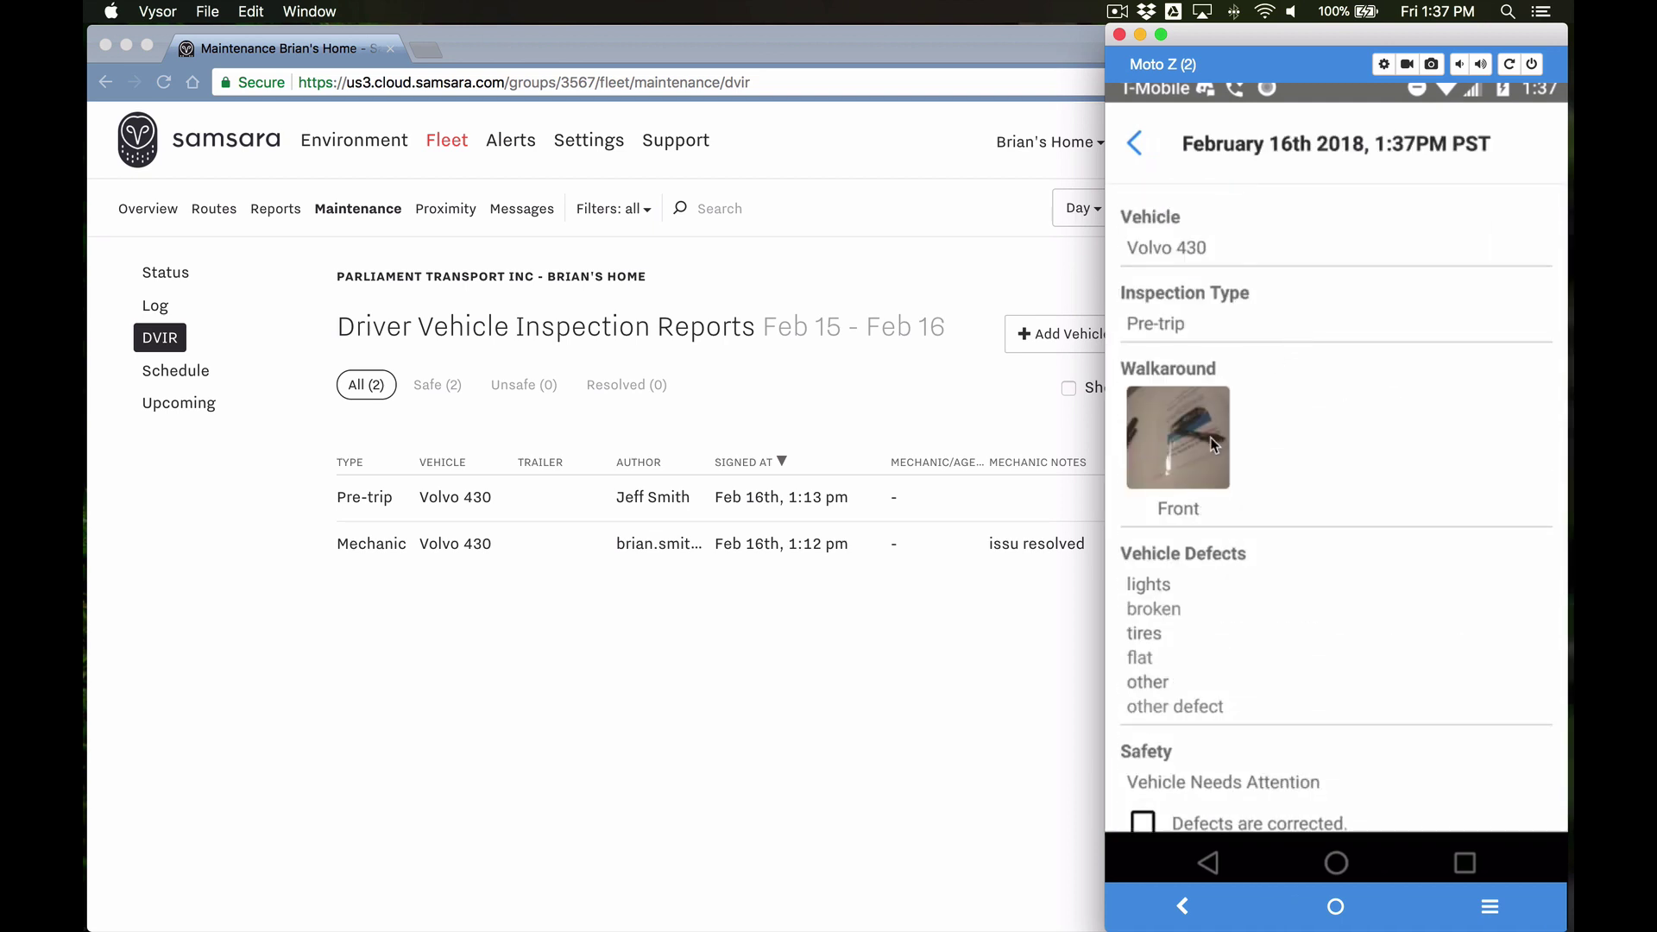
pyautogui.scroll(-3, 1211, 440)
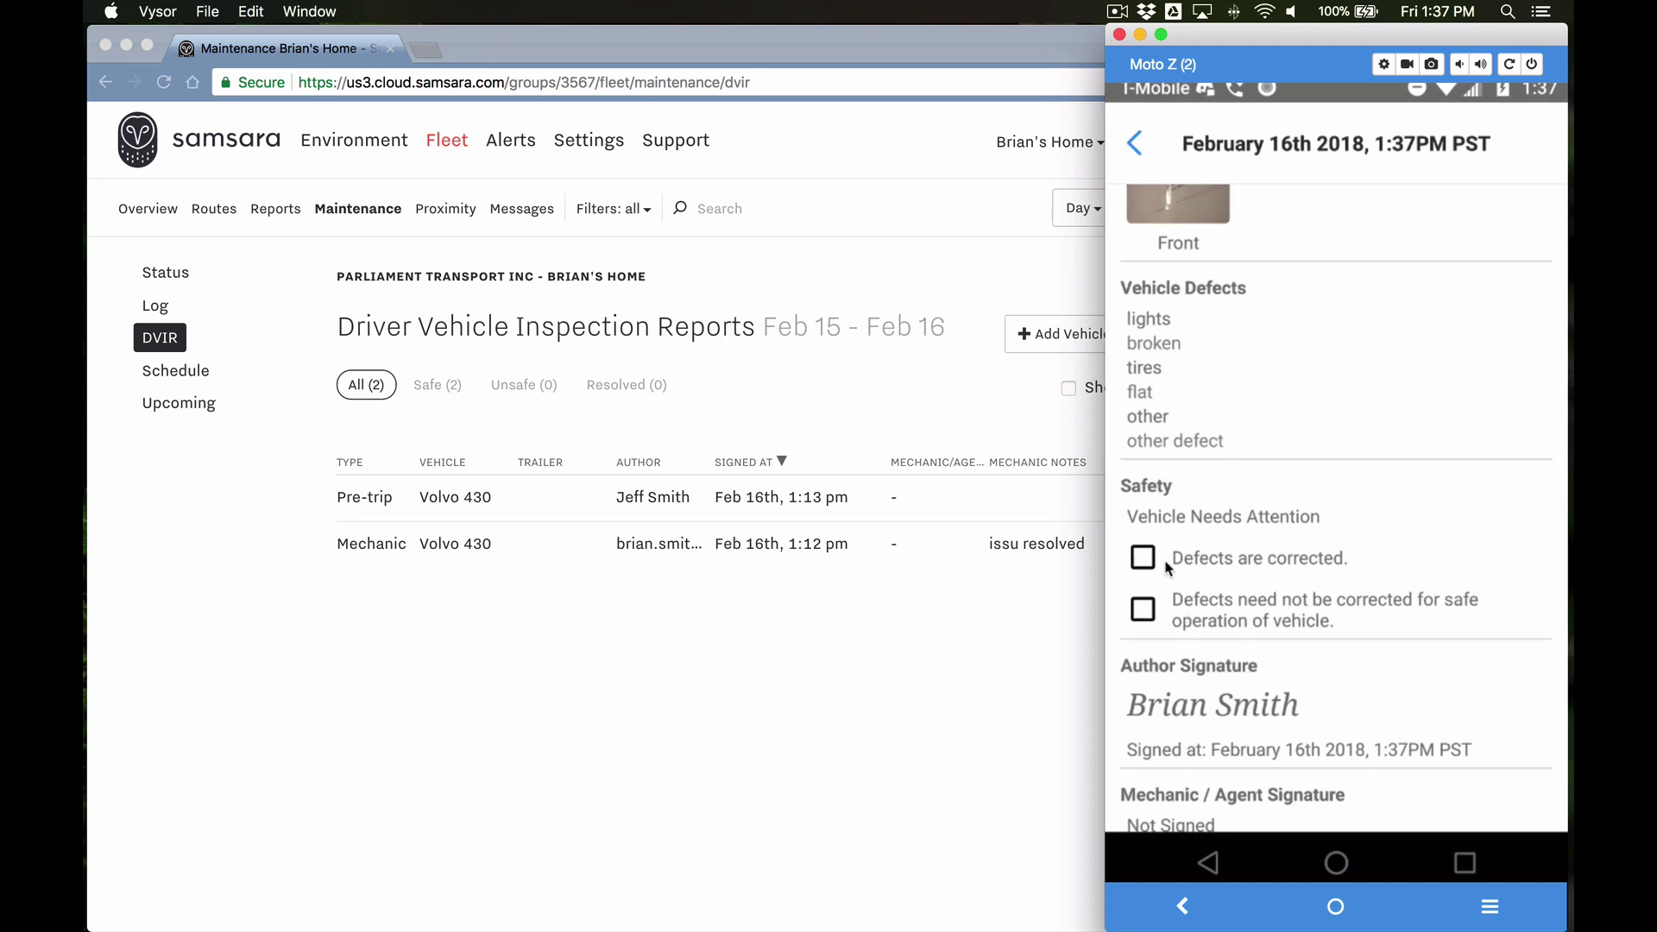
pyautogui.scroll(3, 1313, 626)
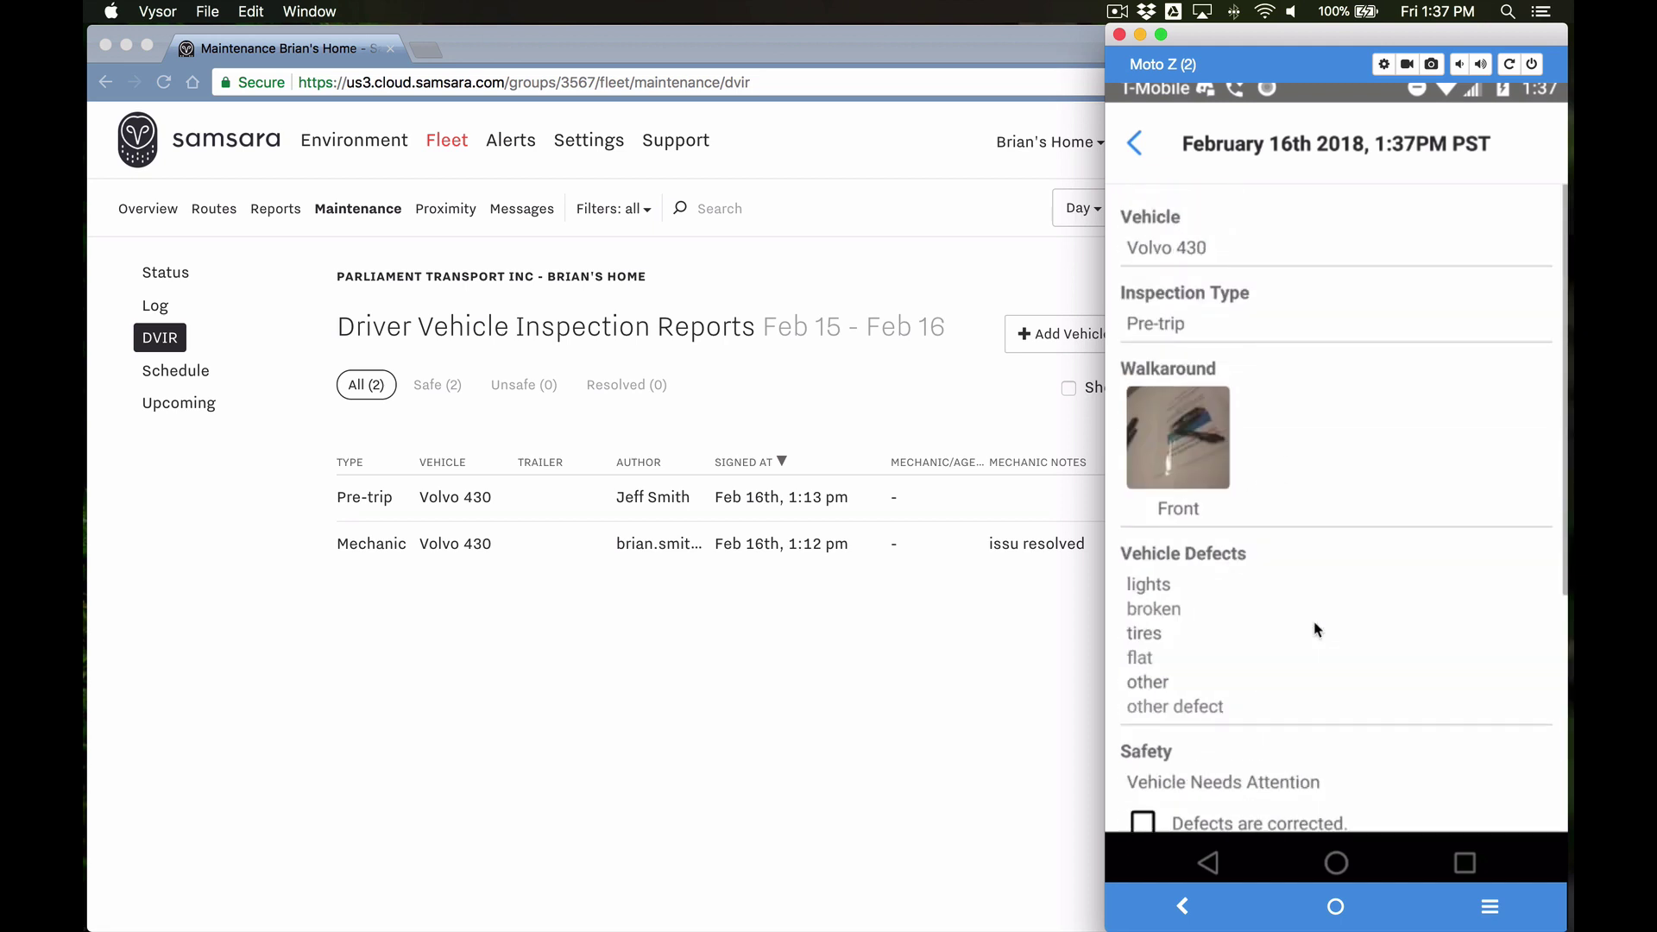
pyautogui.click(1135, 144)
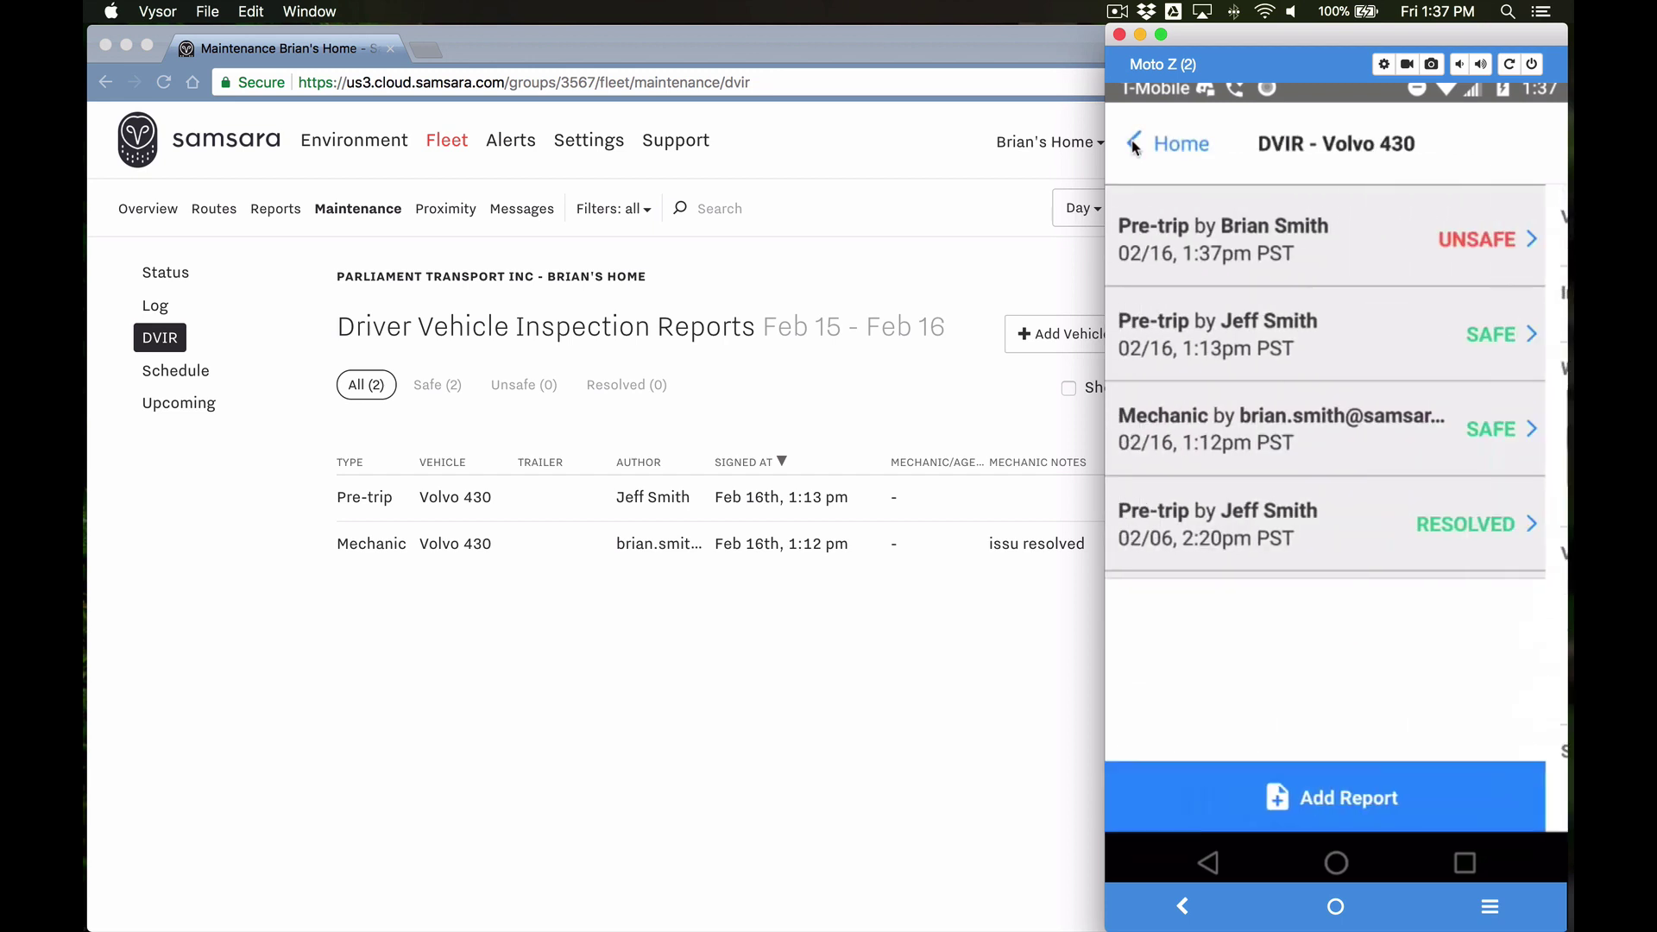
pyautogui.click(1261, 330)
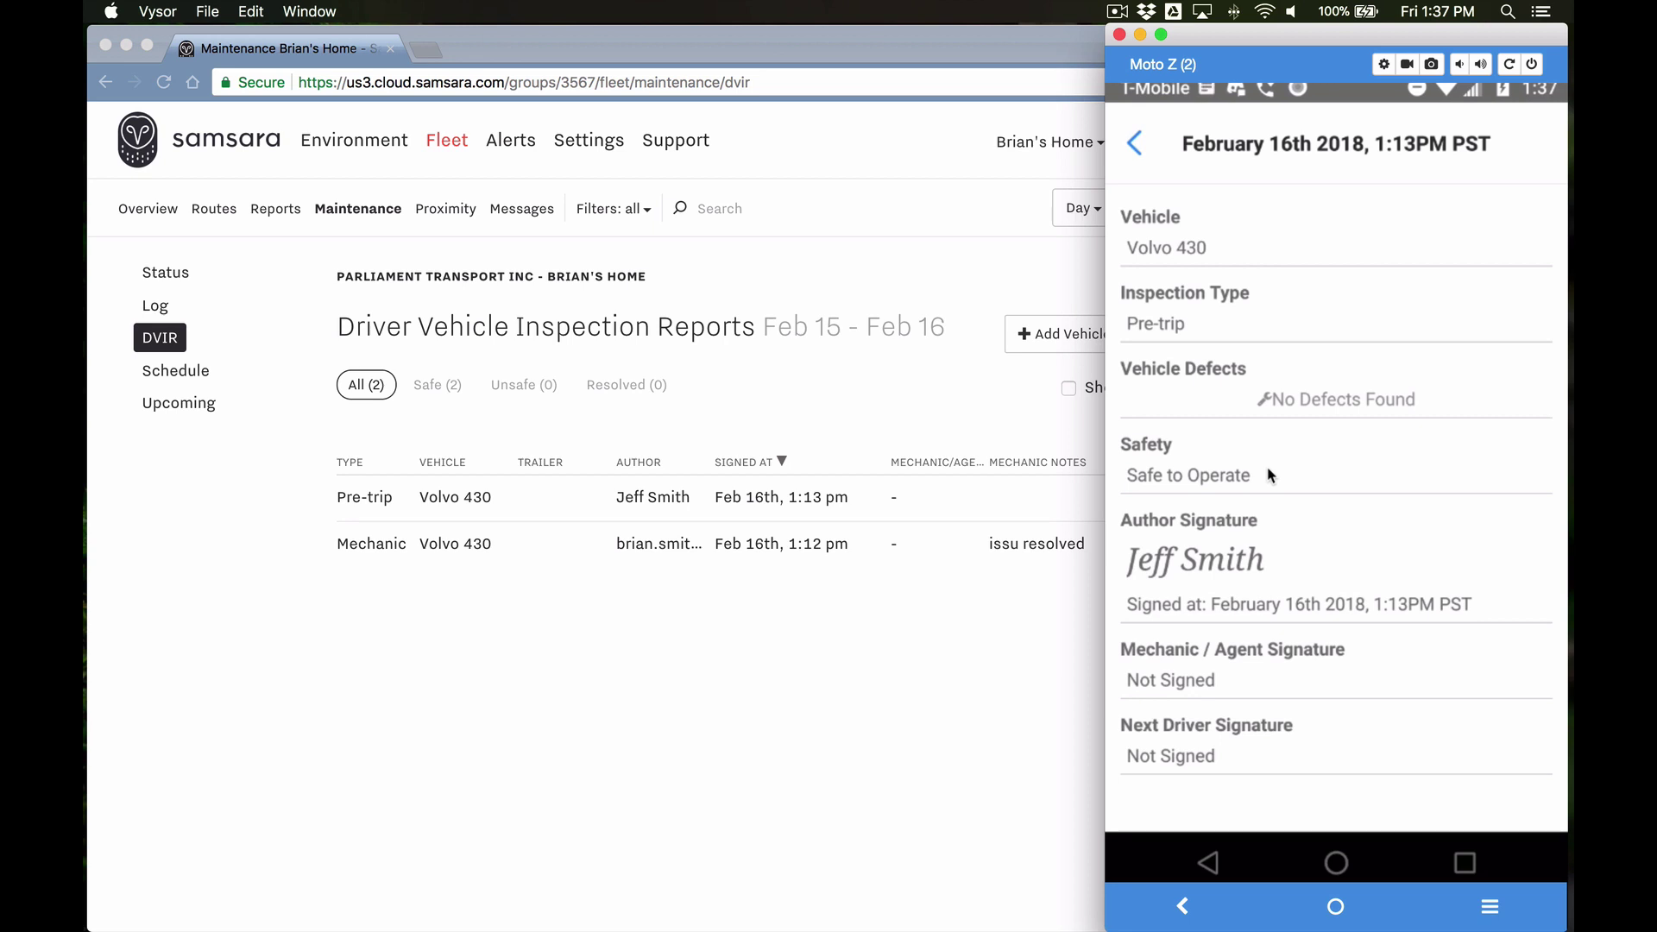
pyautogui.click(1135, 145)
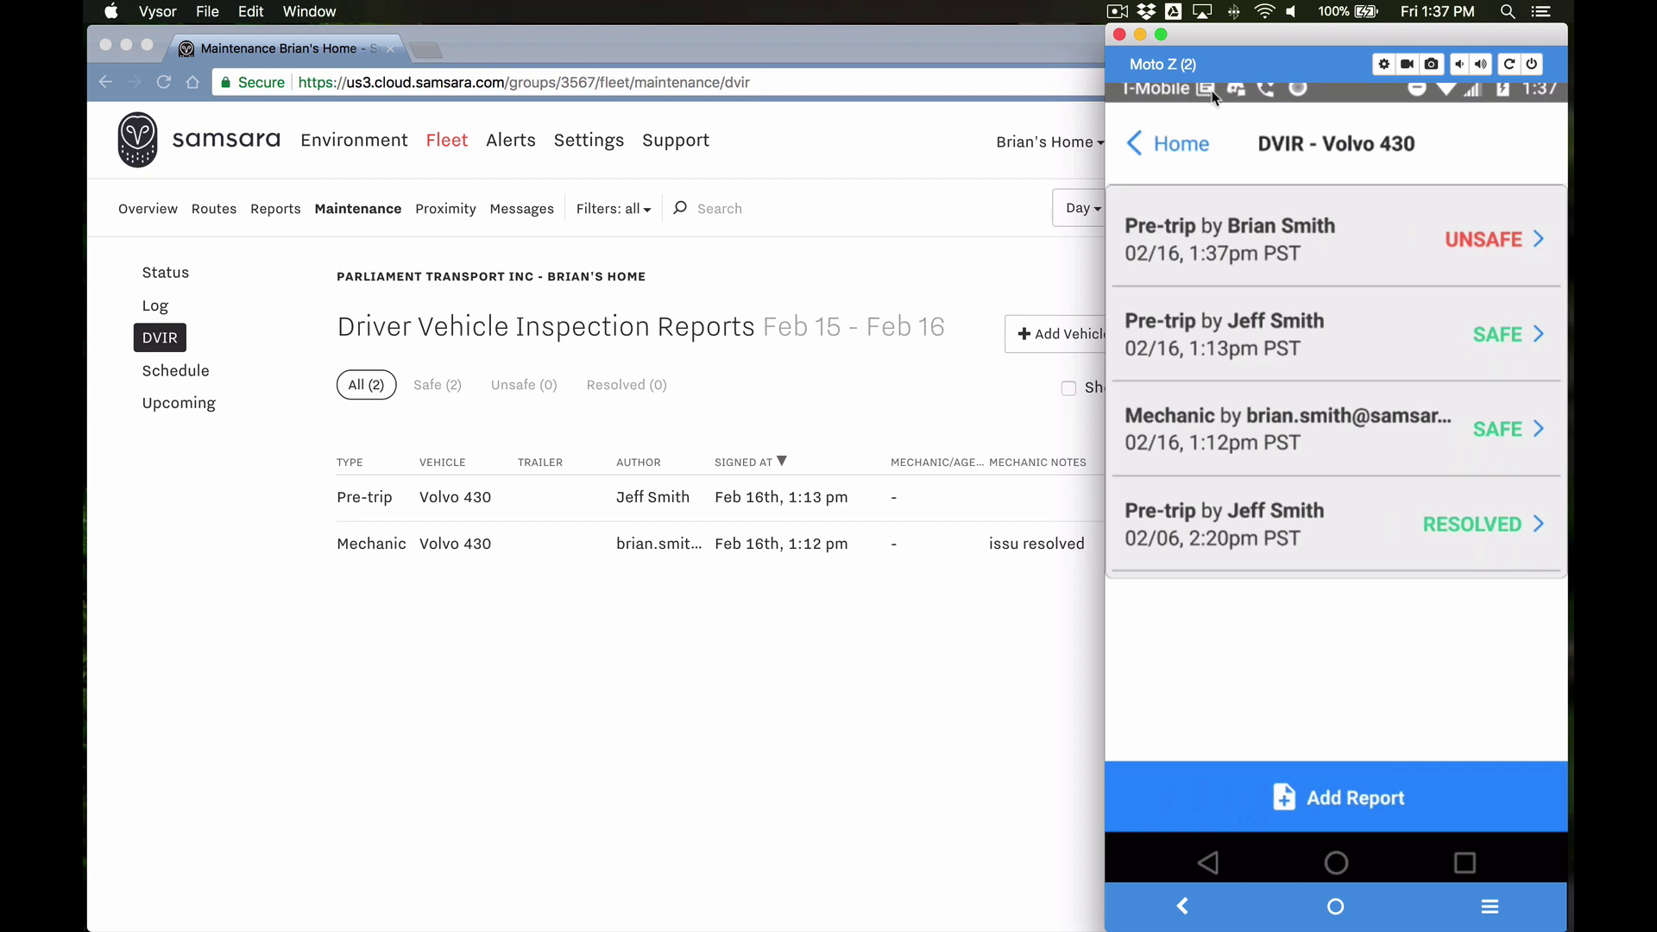
# Step: Open the unsafe Volvo 430 DVIR SMS alert from the notifications, then go back to the report list
pyautogui.moveTo(1213, 96); pyautogui.dragTo(1230, 345)
pyautogui.click(1230, 608)
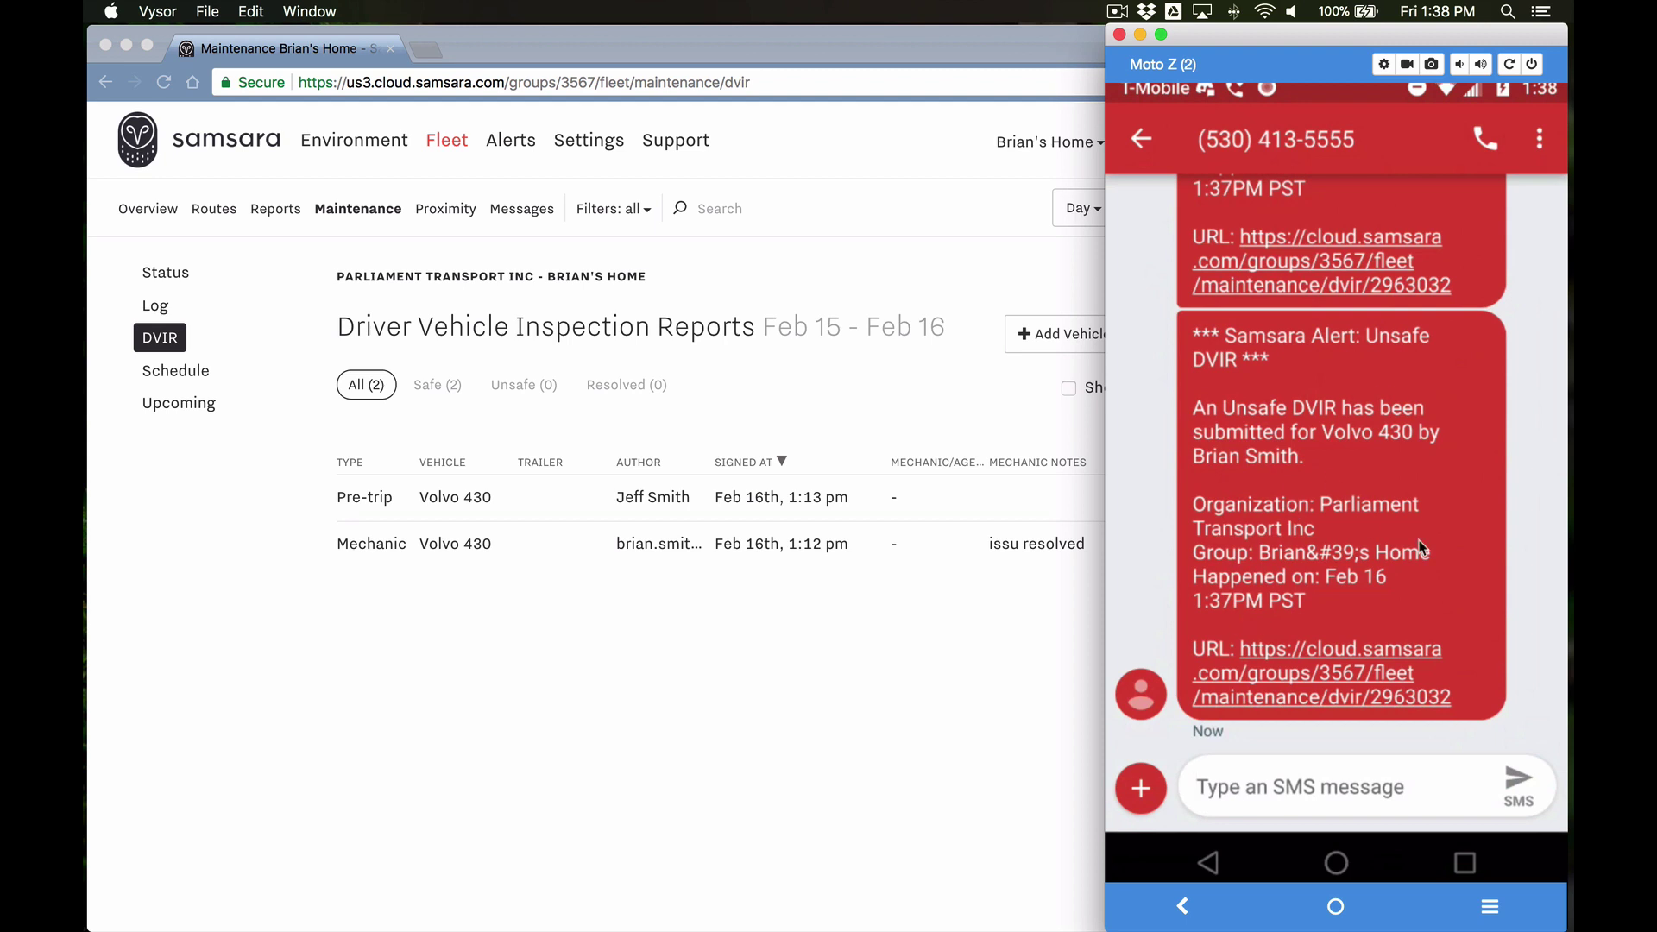
pyautogui.rightClick(1320, 195)
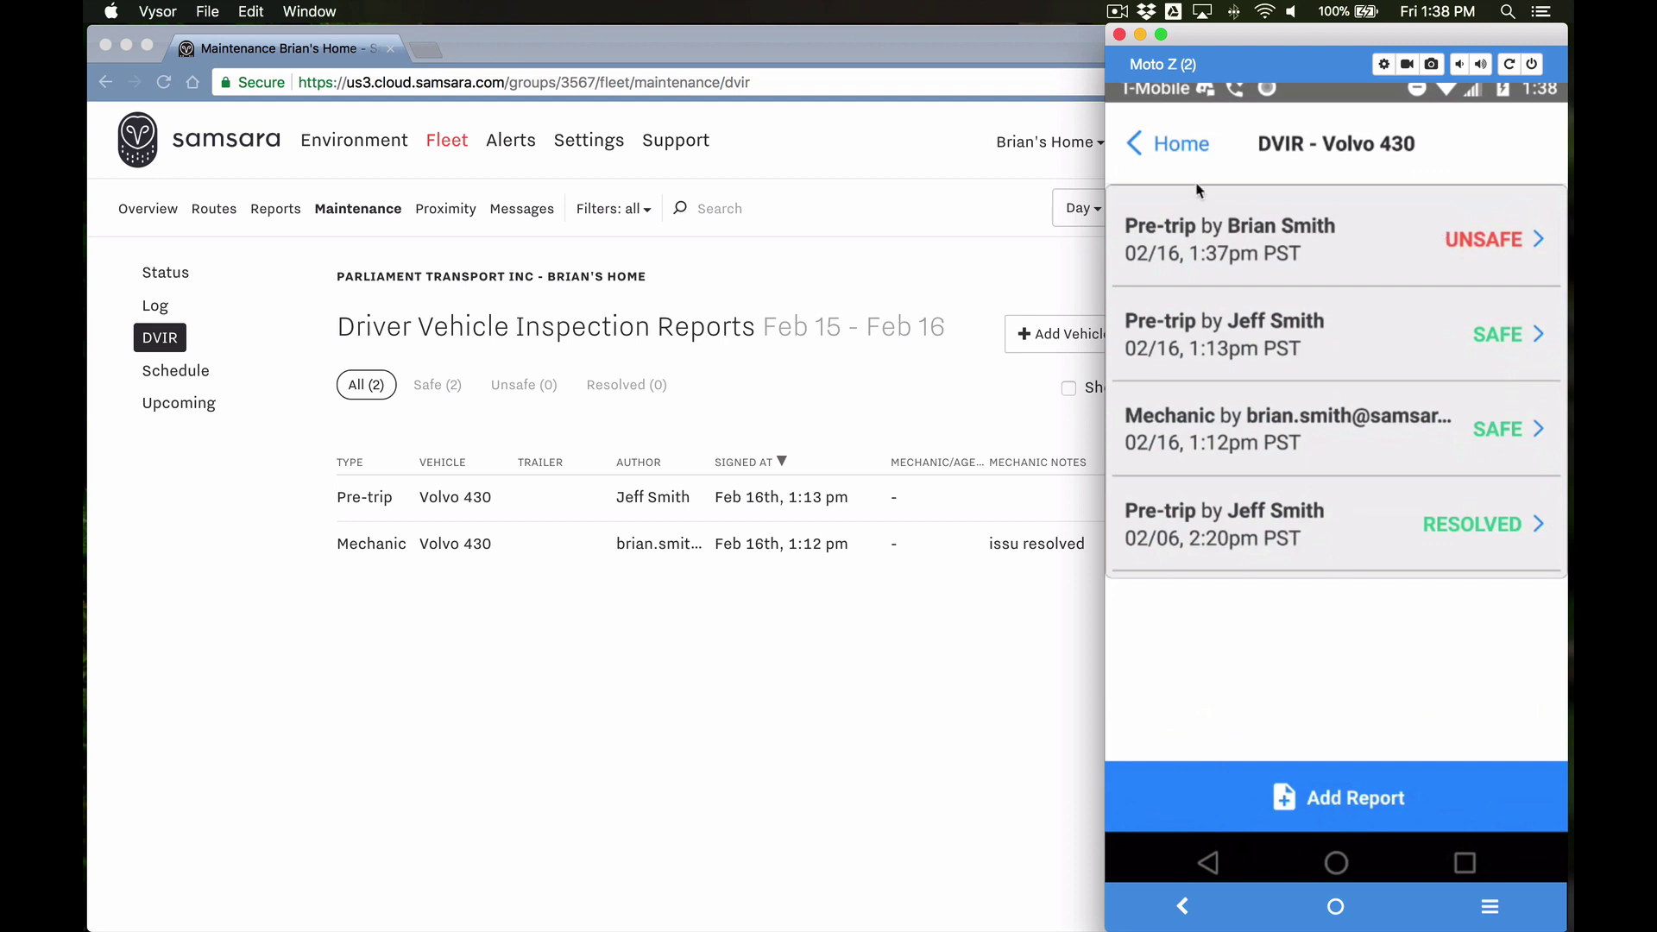
# Step: Reload the dashboard and check the Unsafe, Safe and All filters for the new 1:37 pm unsafe pre-trip
pyautogui.click(882, 666)
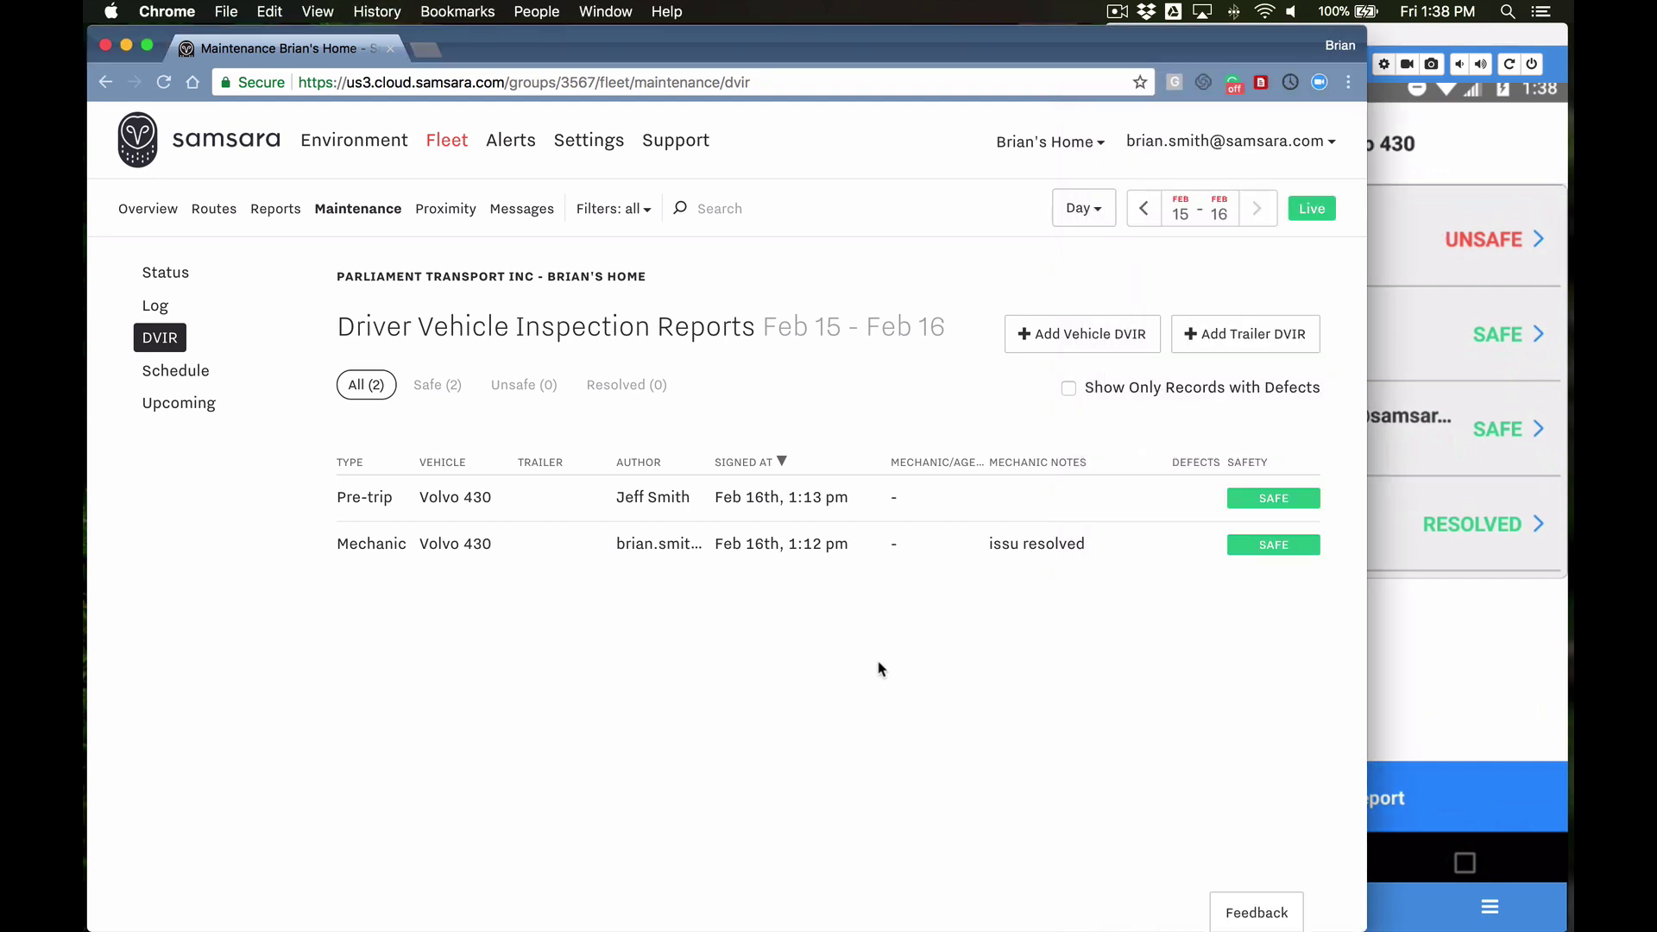
pyautogui.click(163, 83)
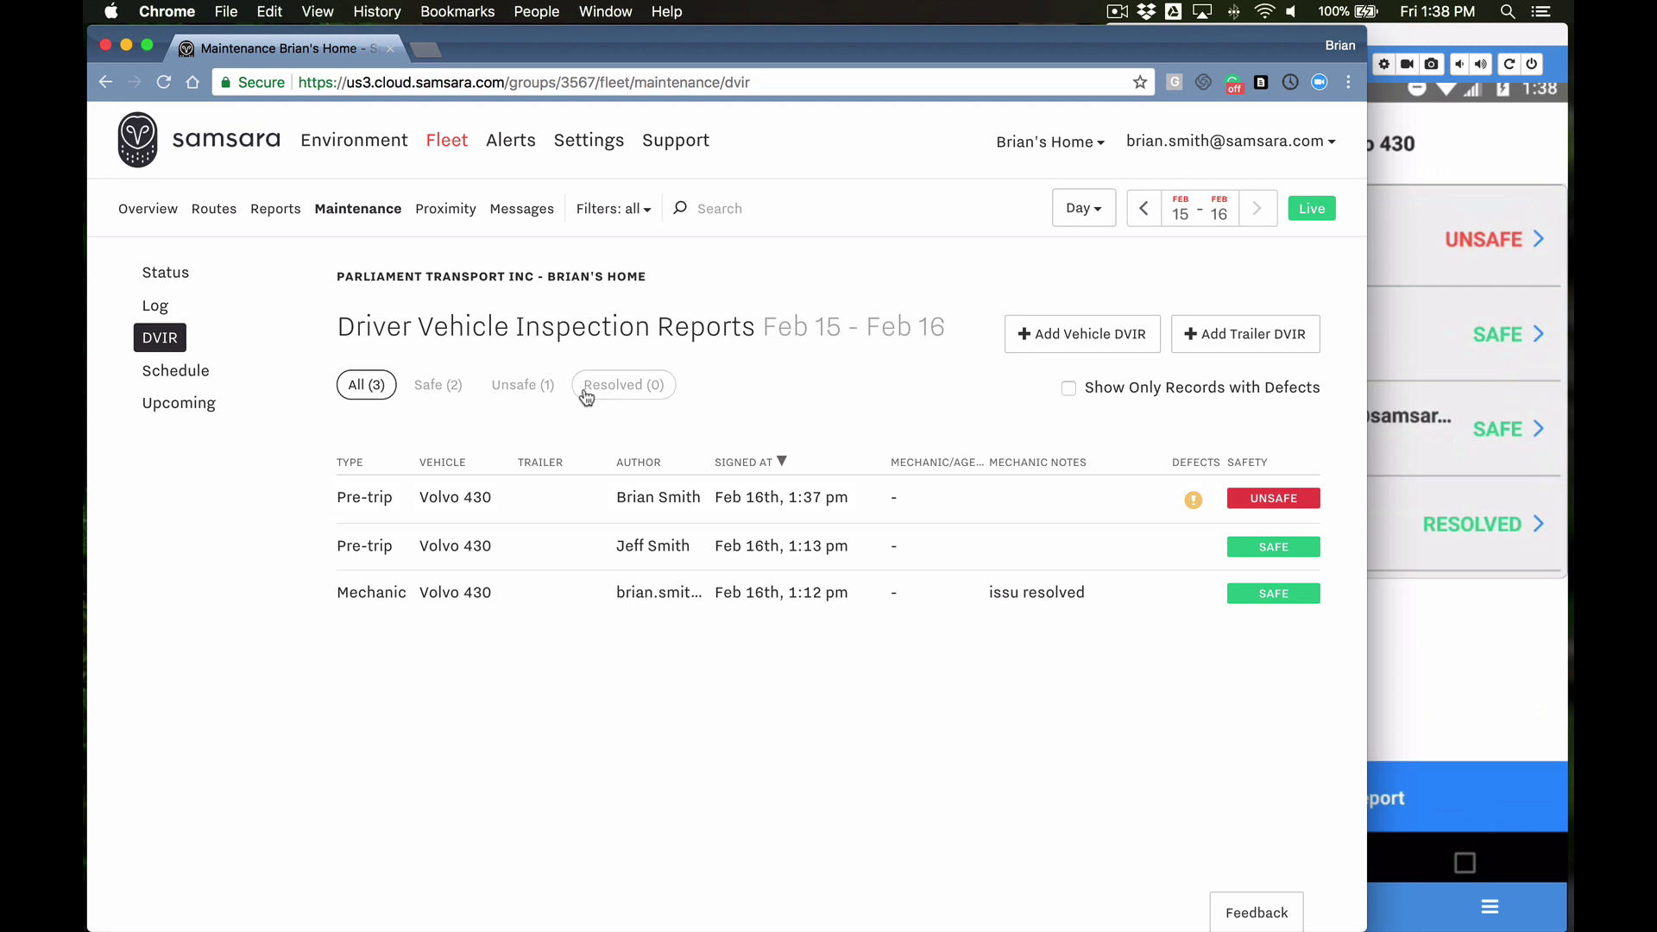
pyautogui.click(520, 393)
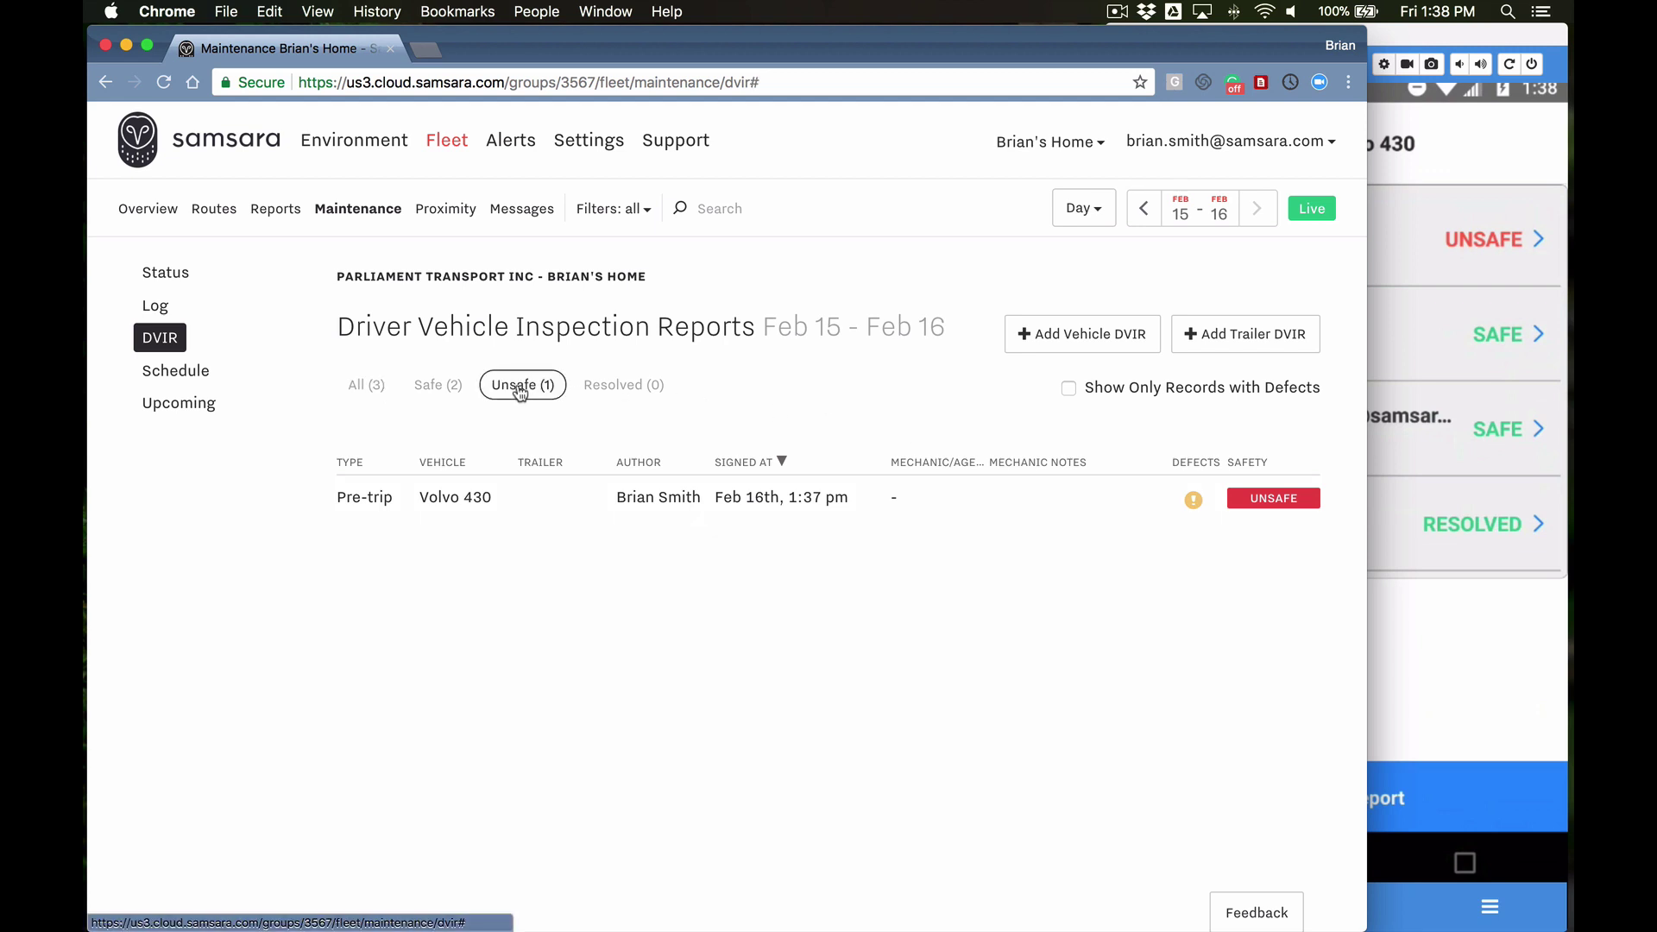
pyautogui.click(445, 397)
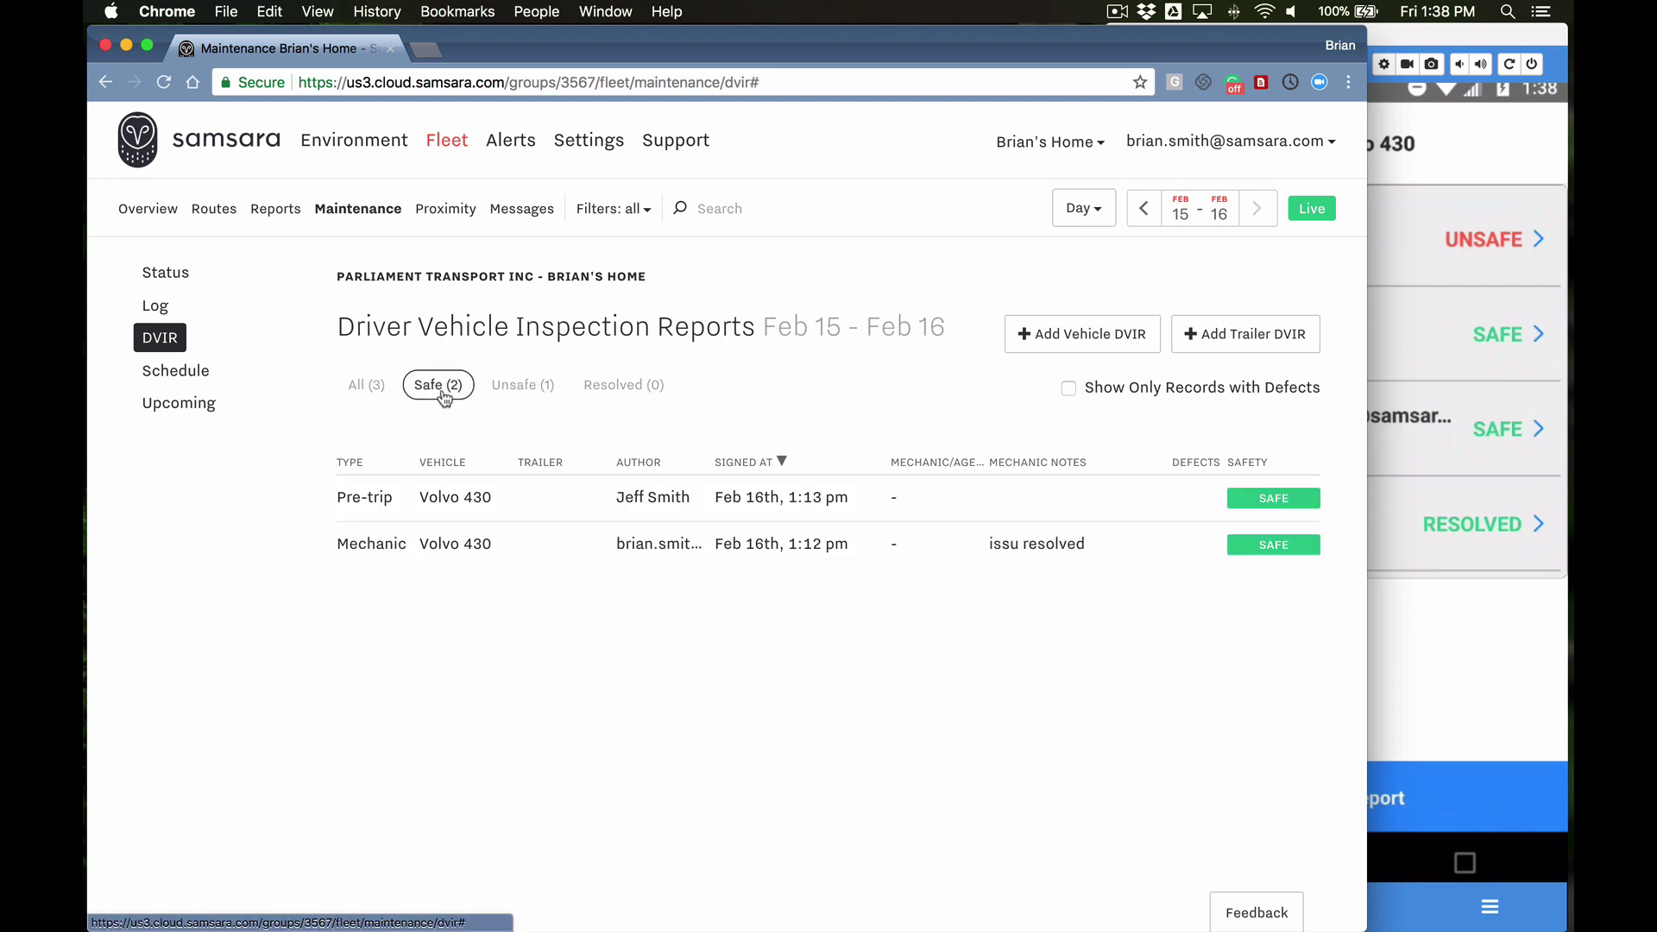
pyautogui.click(371, 388)
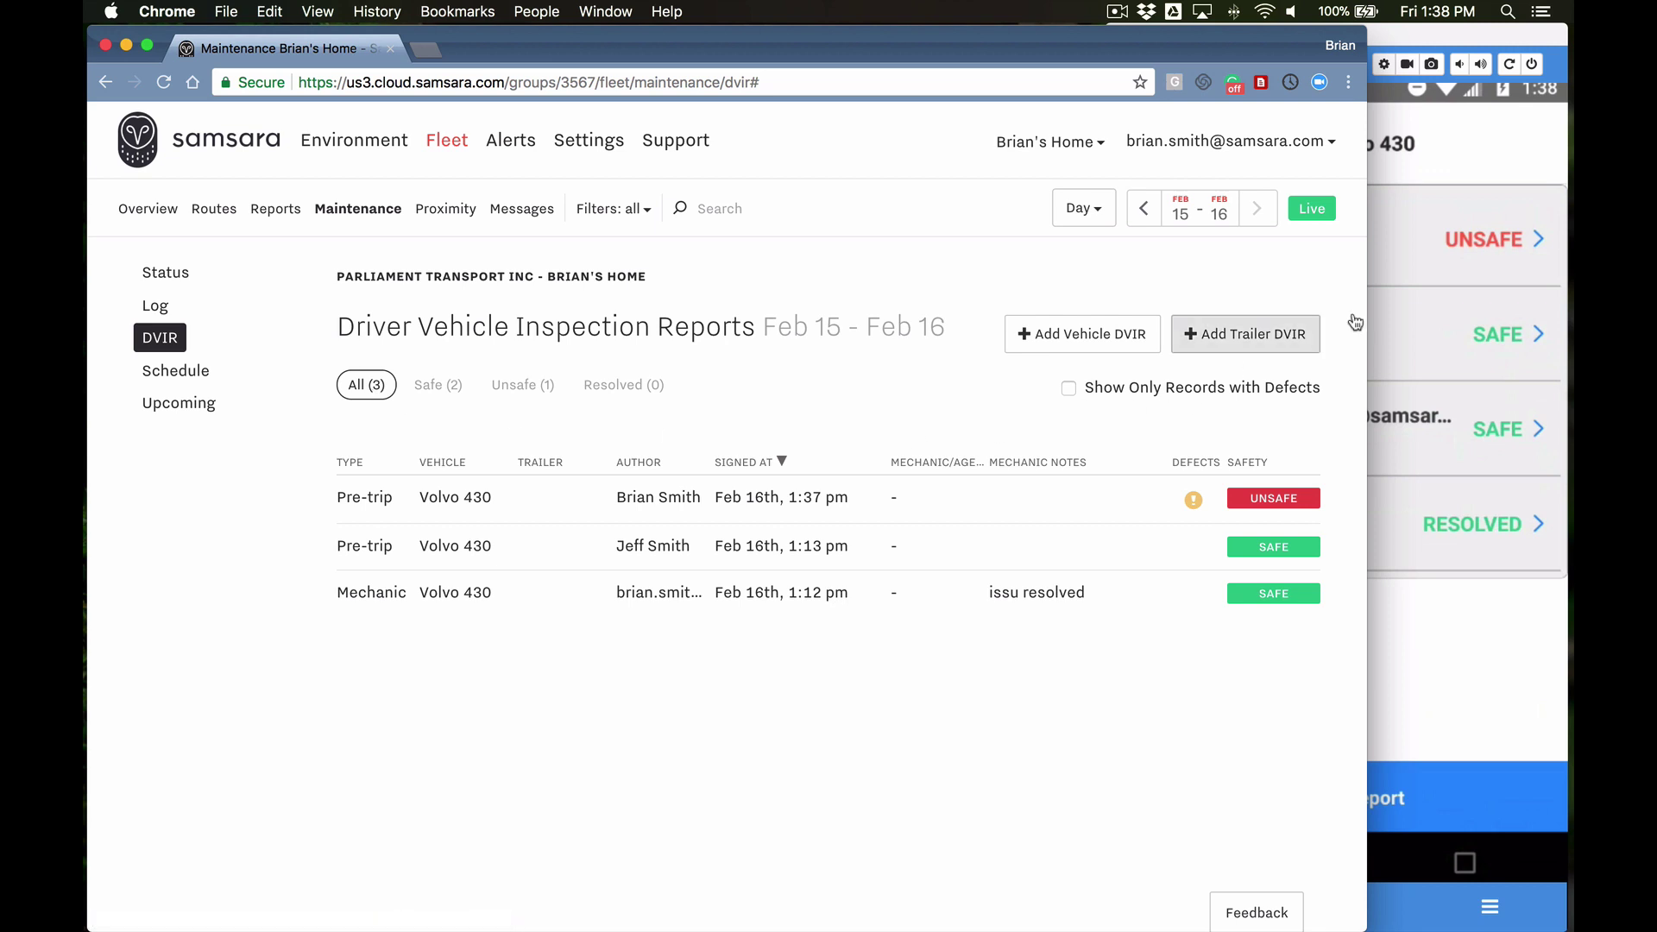
pyautogui.click(1472, 166)
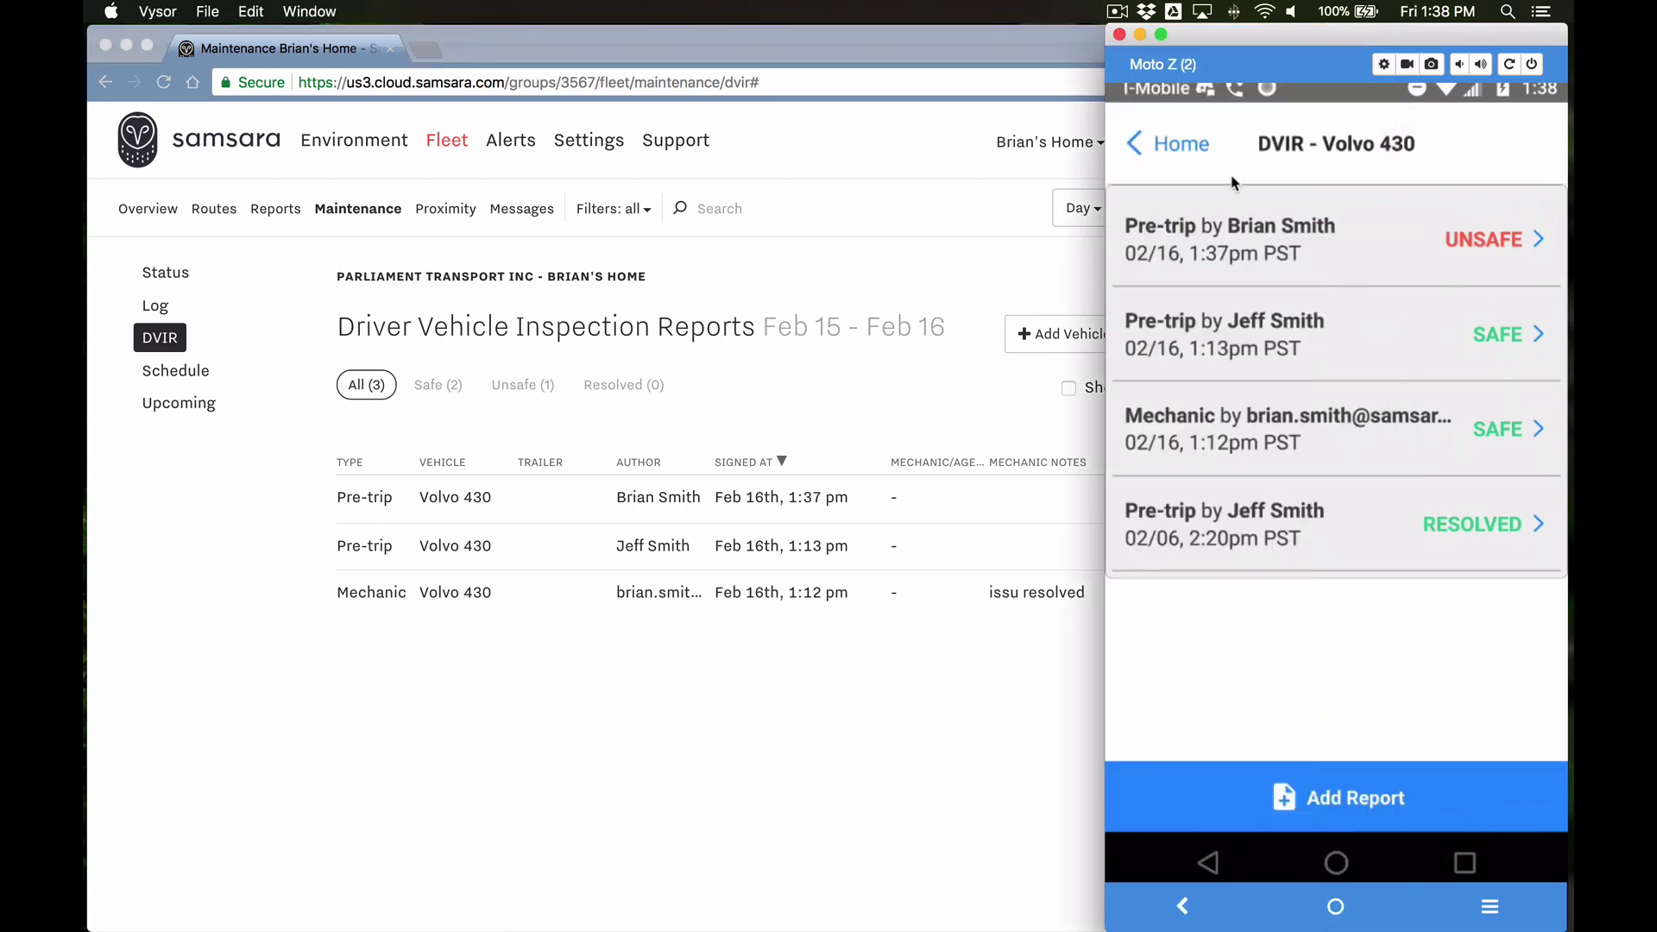
# Step: Sign the driver out of the phone app and return to the dashboard's three-report DVIR list
pyautogui.click(1173, 144)
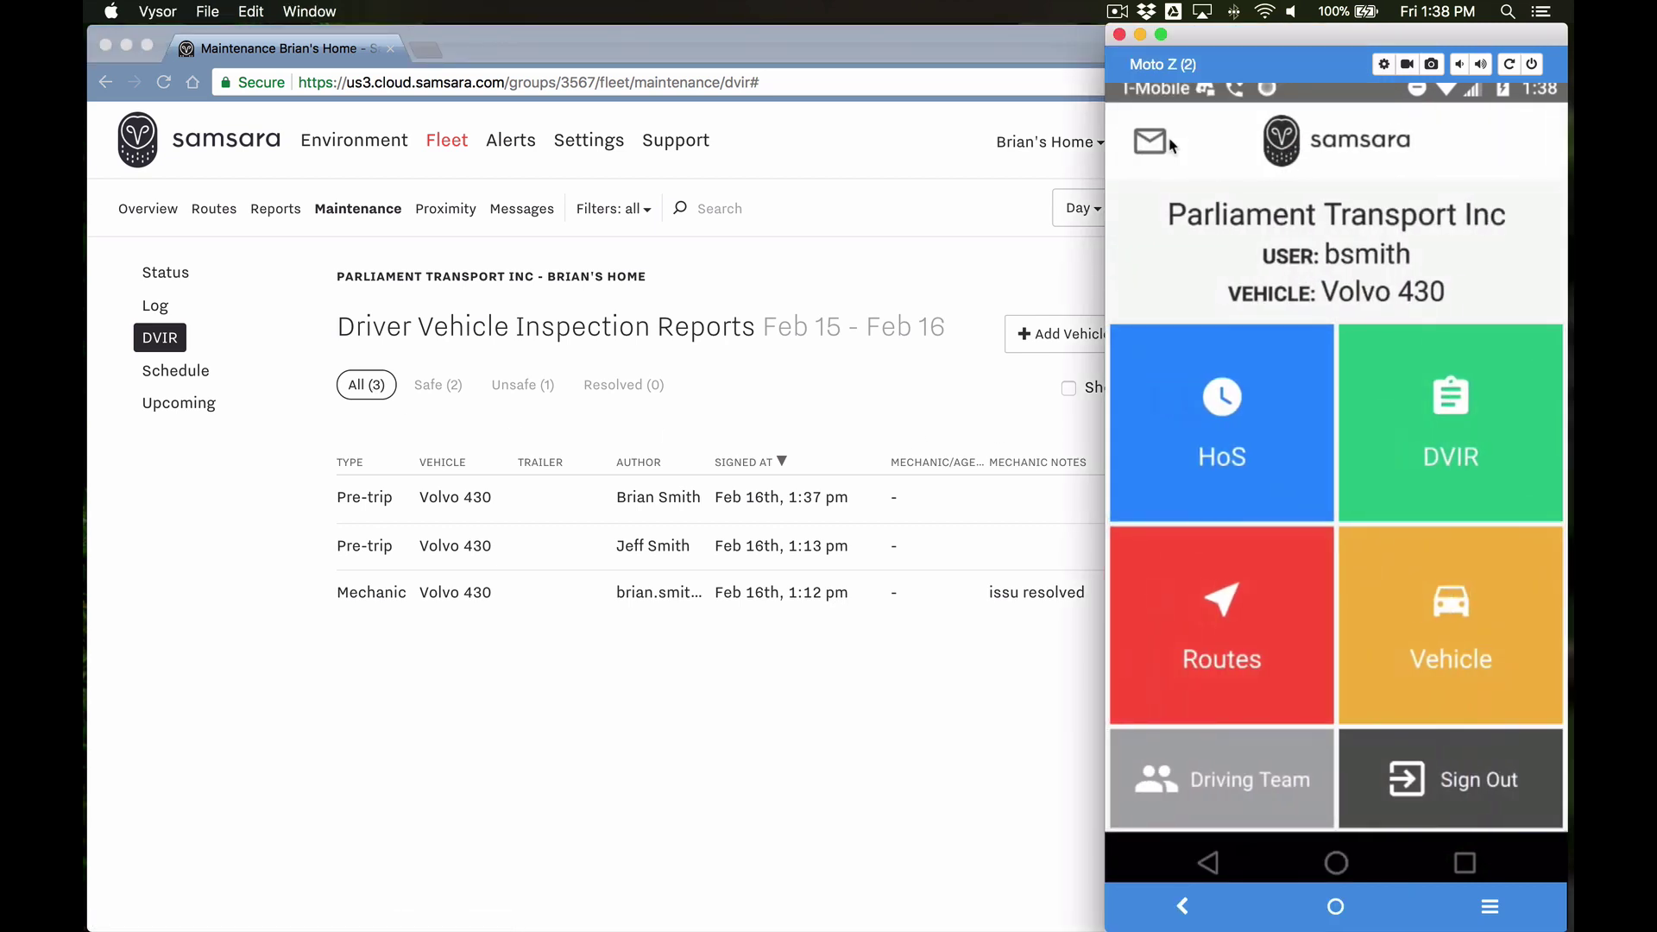
pyautogui.click(1474, 773)
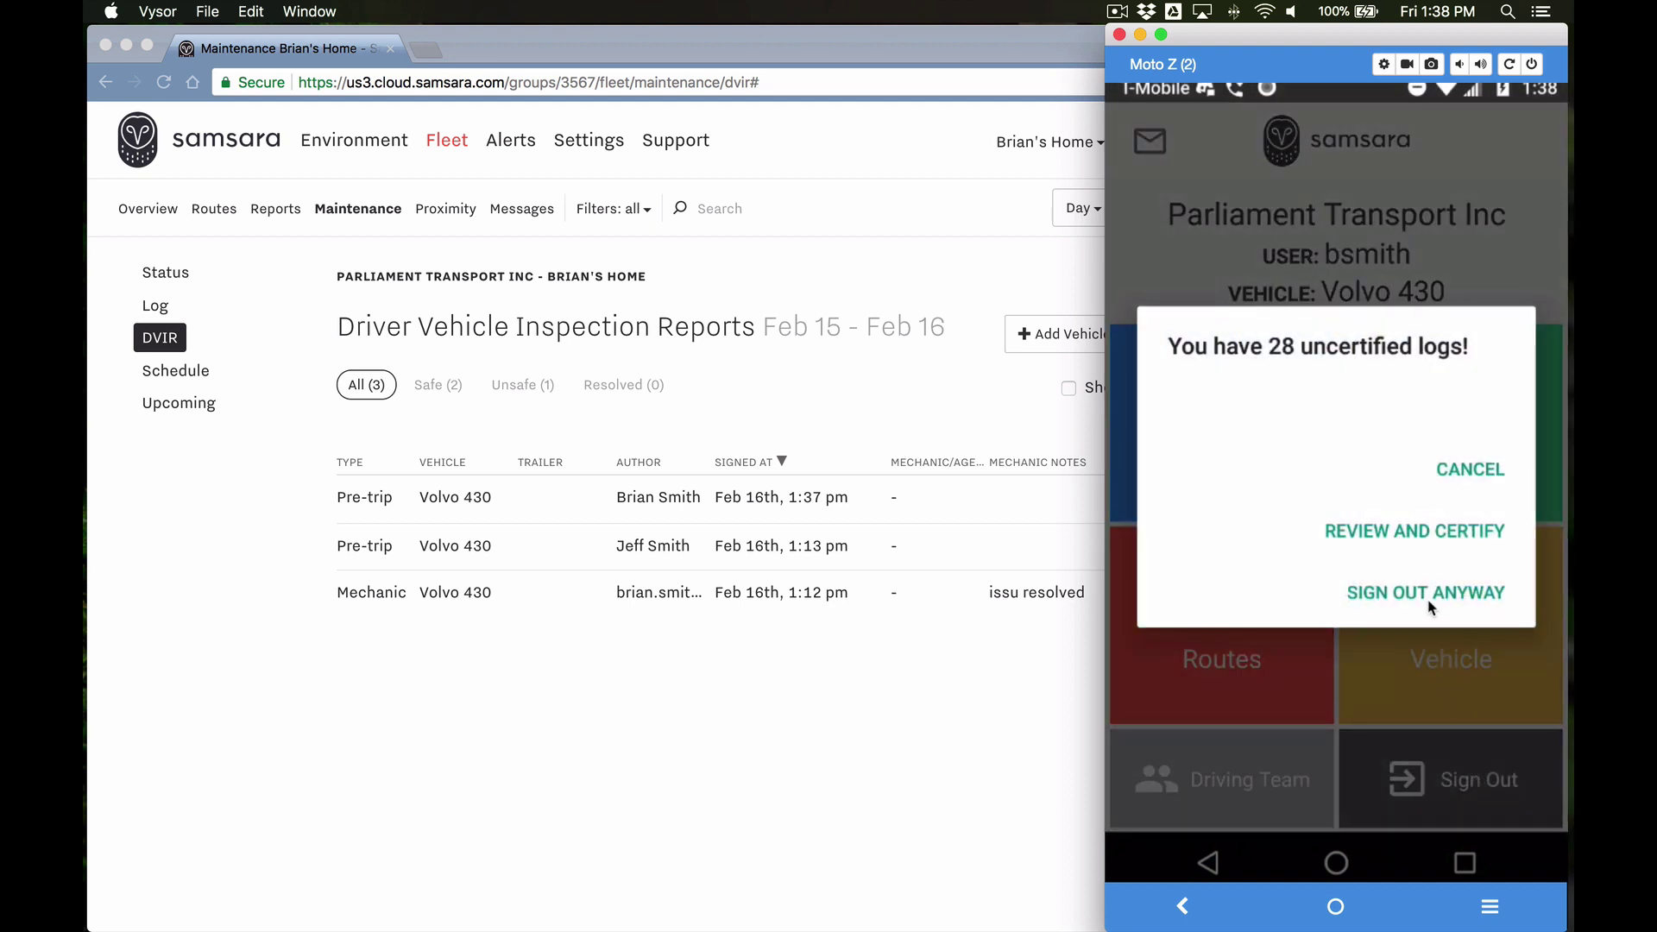
pyautogui.click(1430, 595)
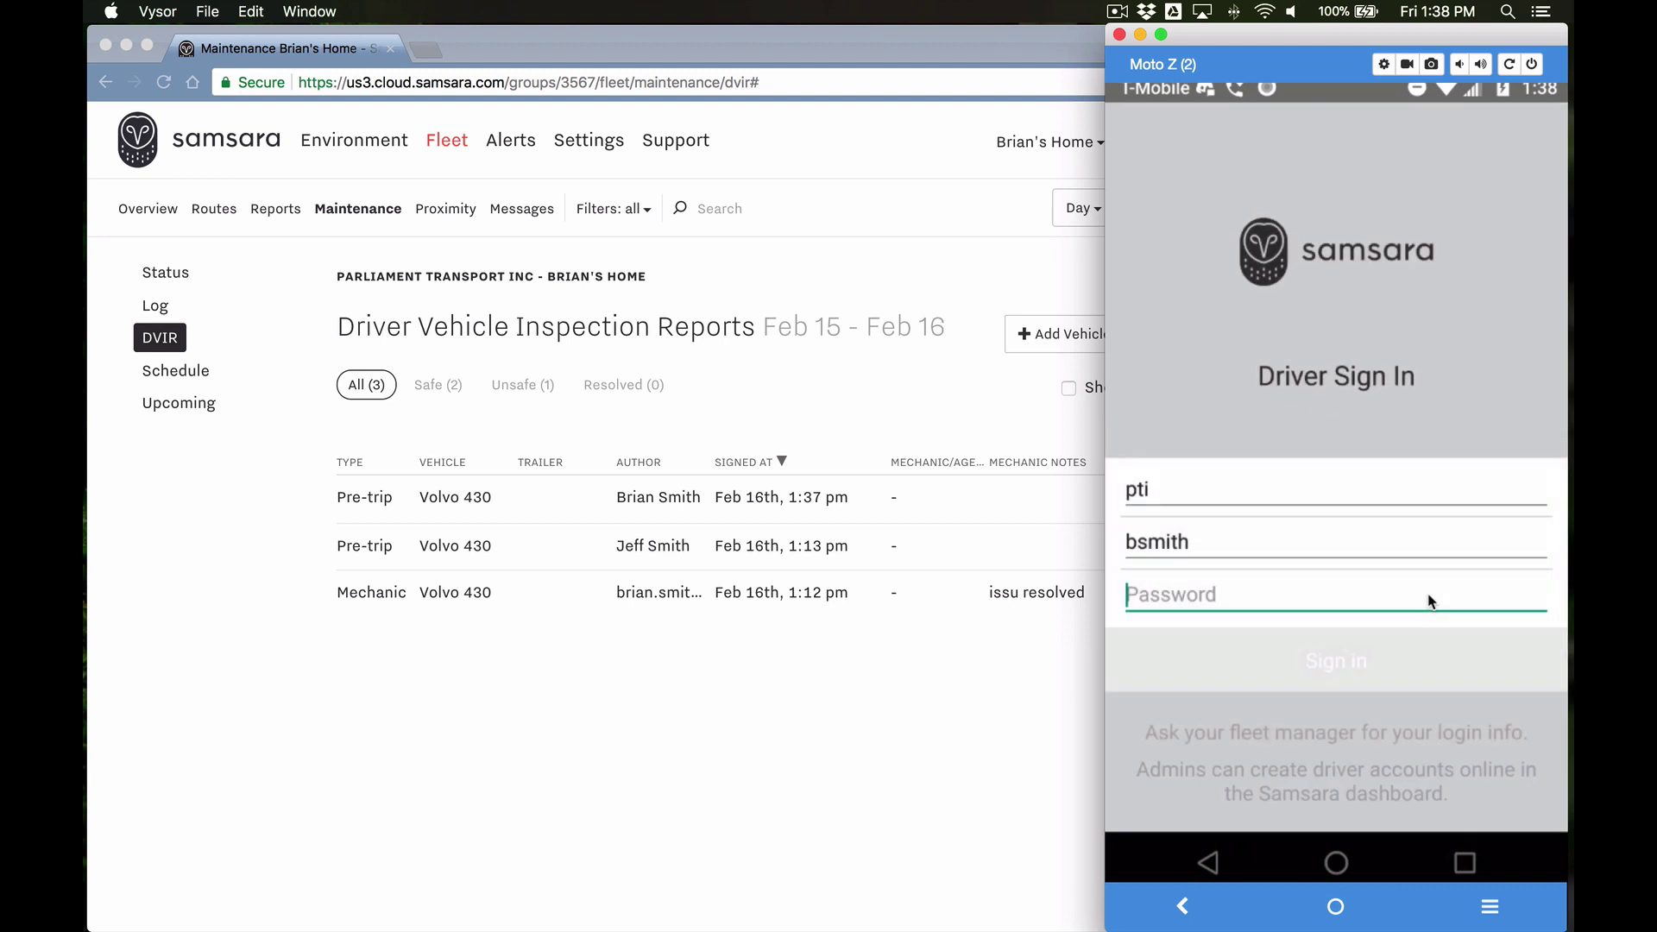
pyautogui.click(943, 807)
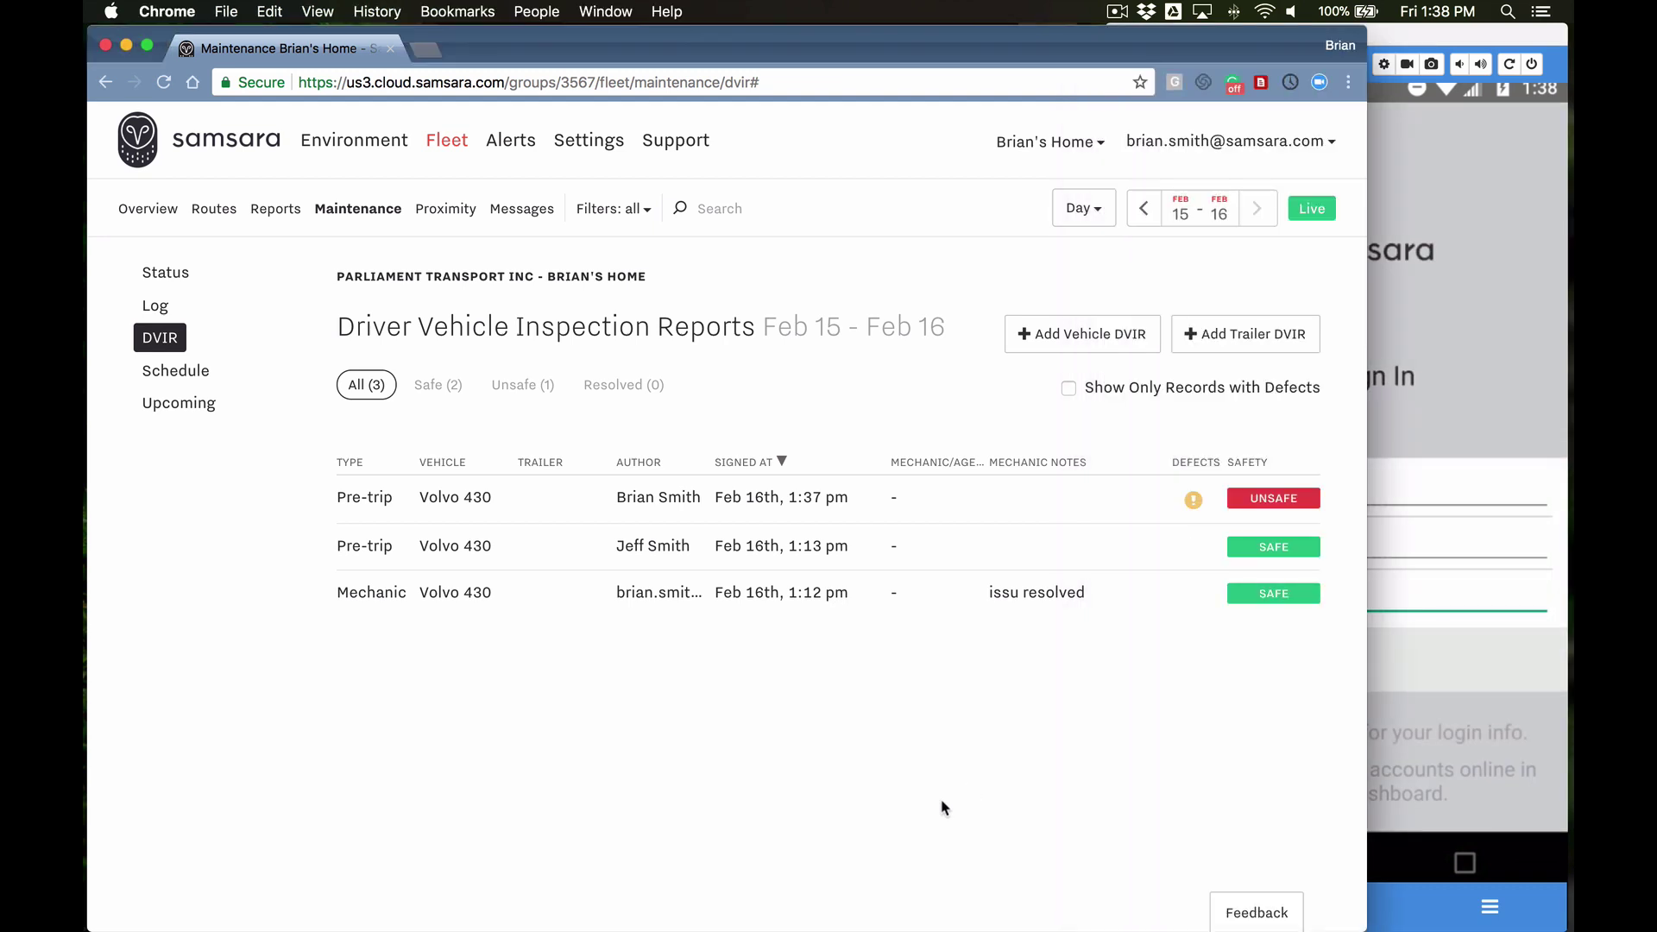
pyautogui.click(749, 501)
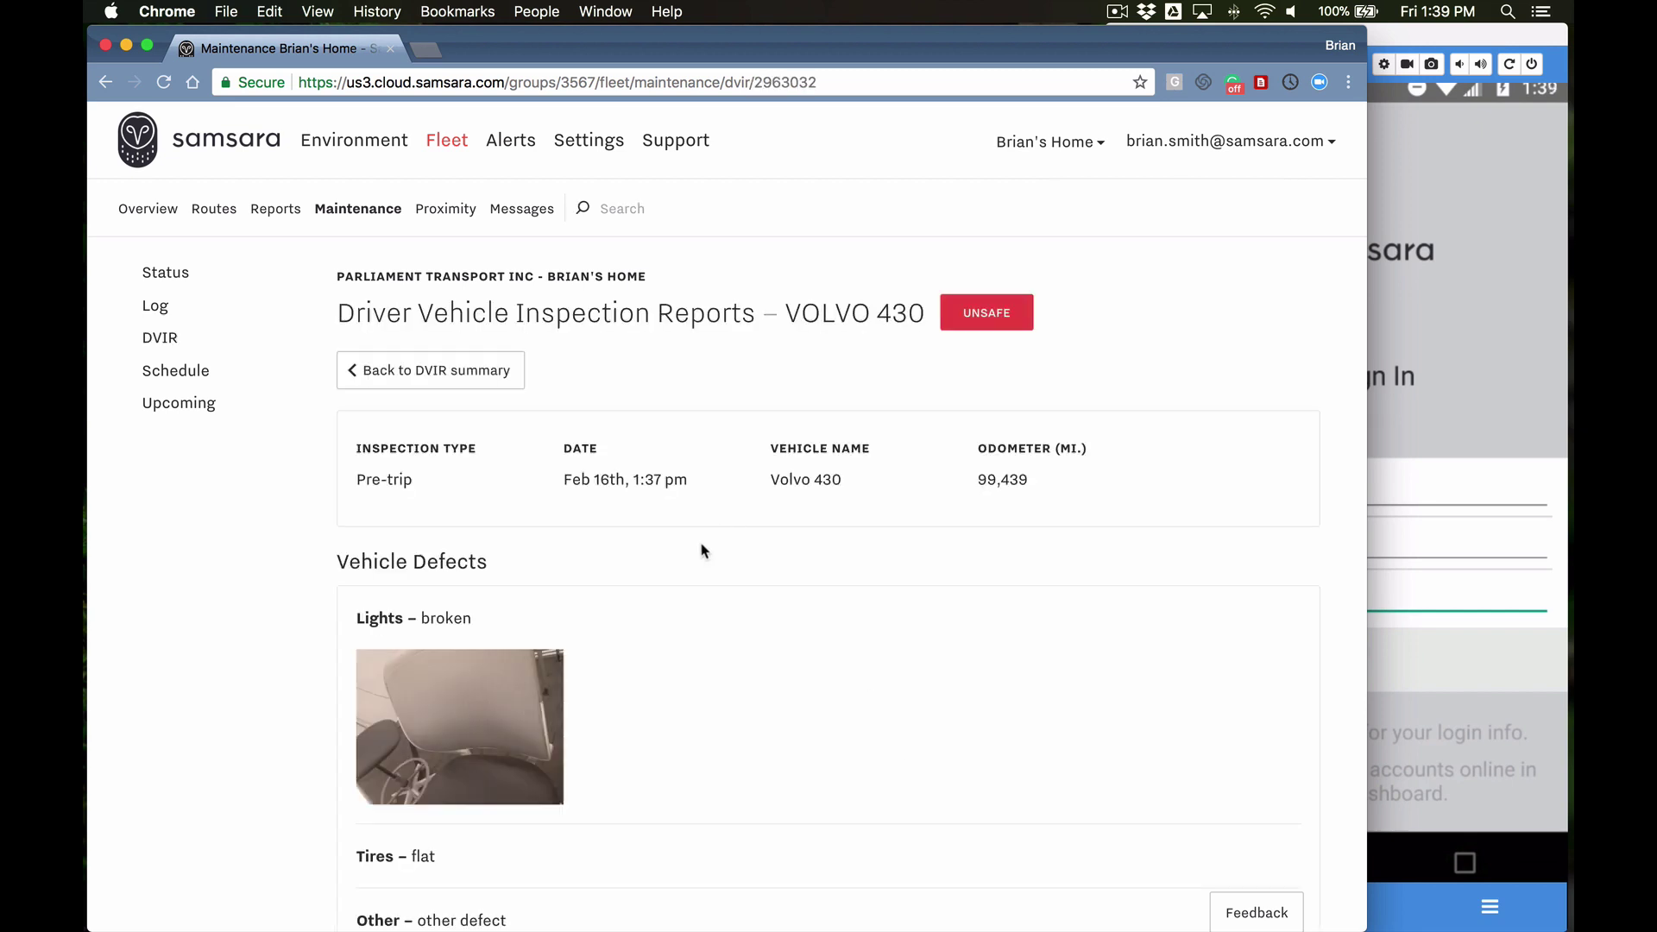
pyautogui.scroll(-2, 673, 595)
pyautogui.scroll(-4, 673, 595)
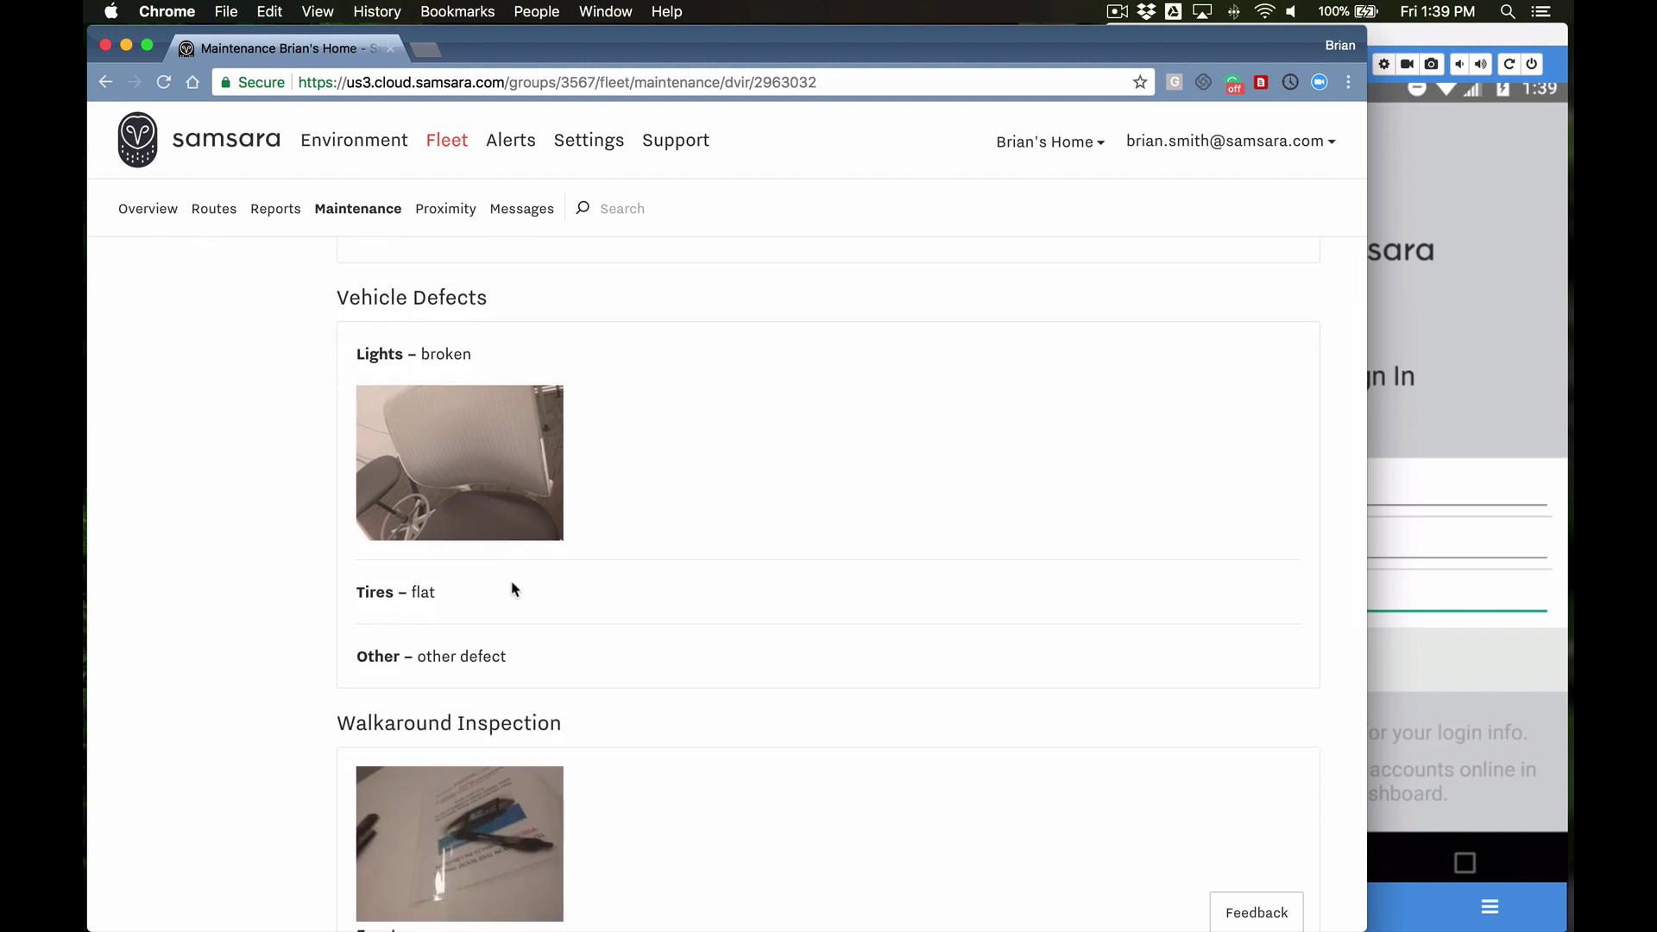
pyautogui.scroll(-3, 617, 670)
pyautogui.scroll(-1, 617, 669)
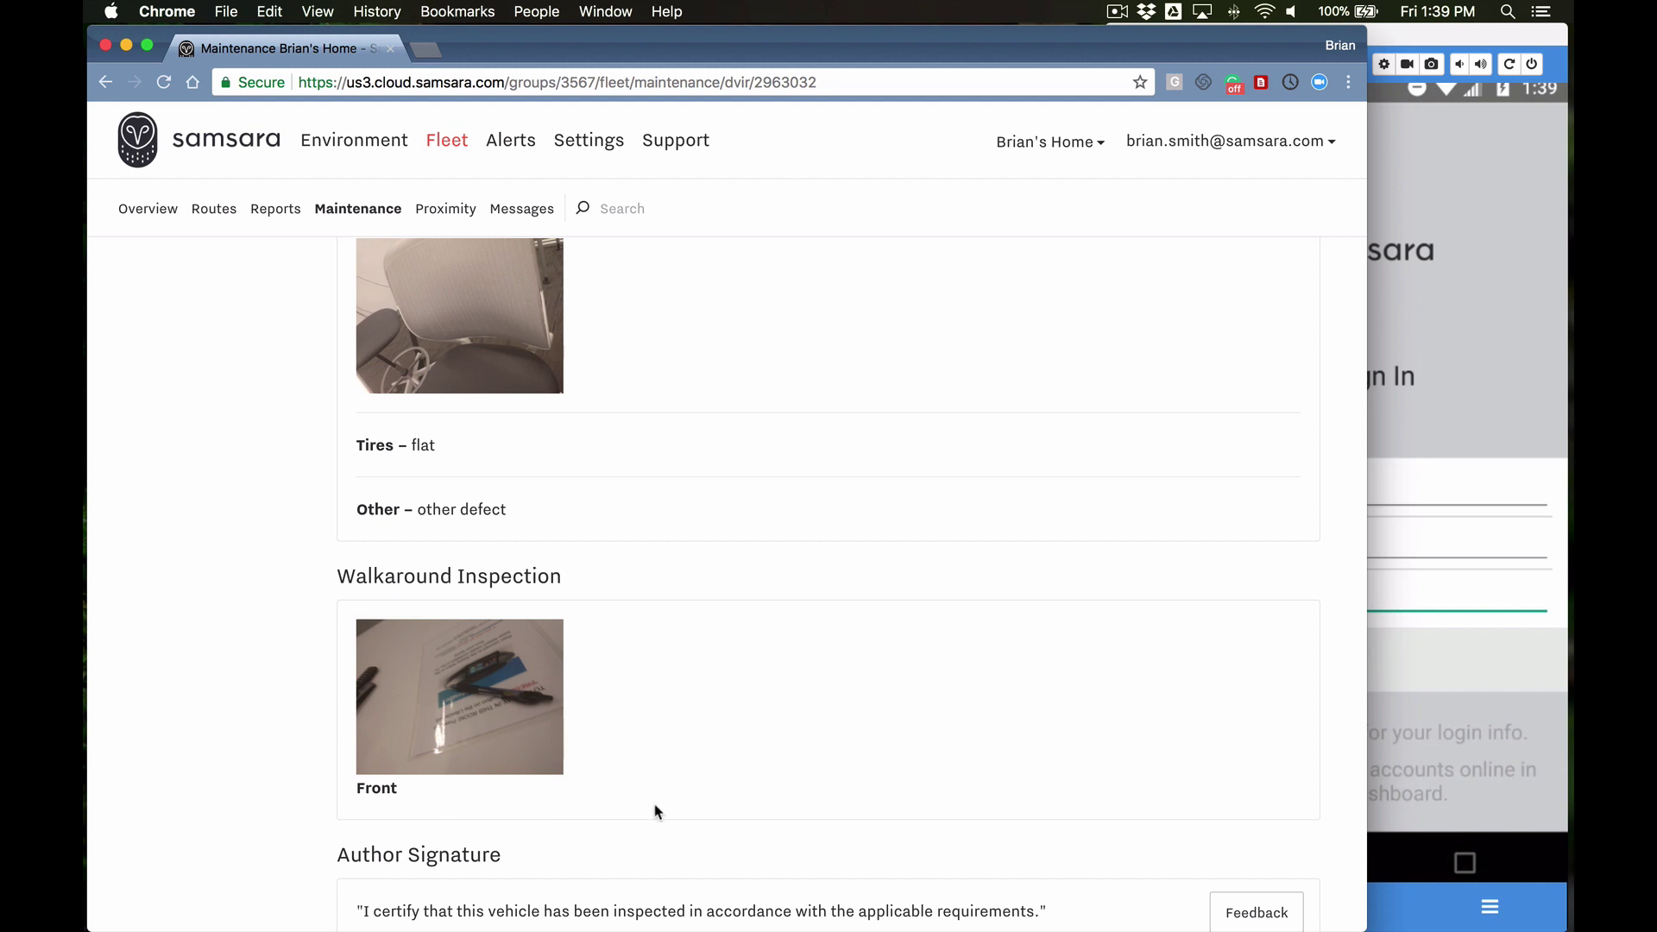
pyautogui.scroll(-10, 650, 715)
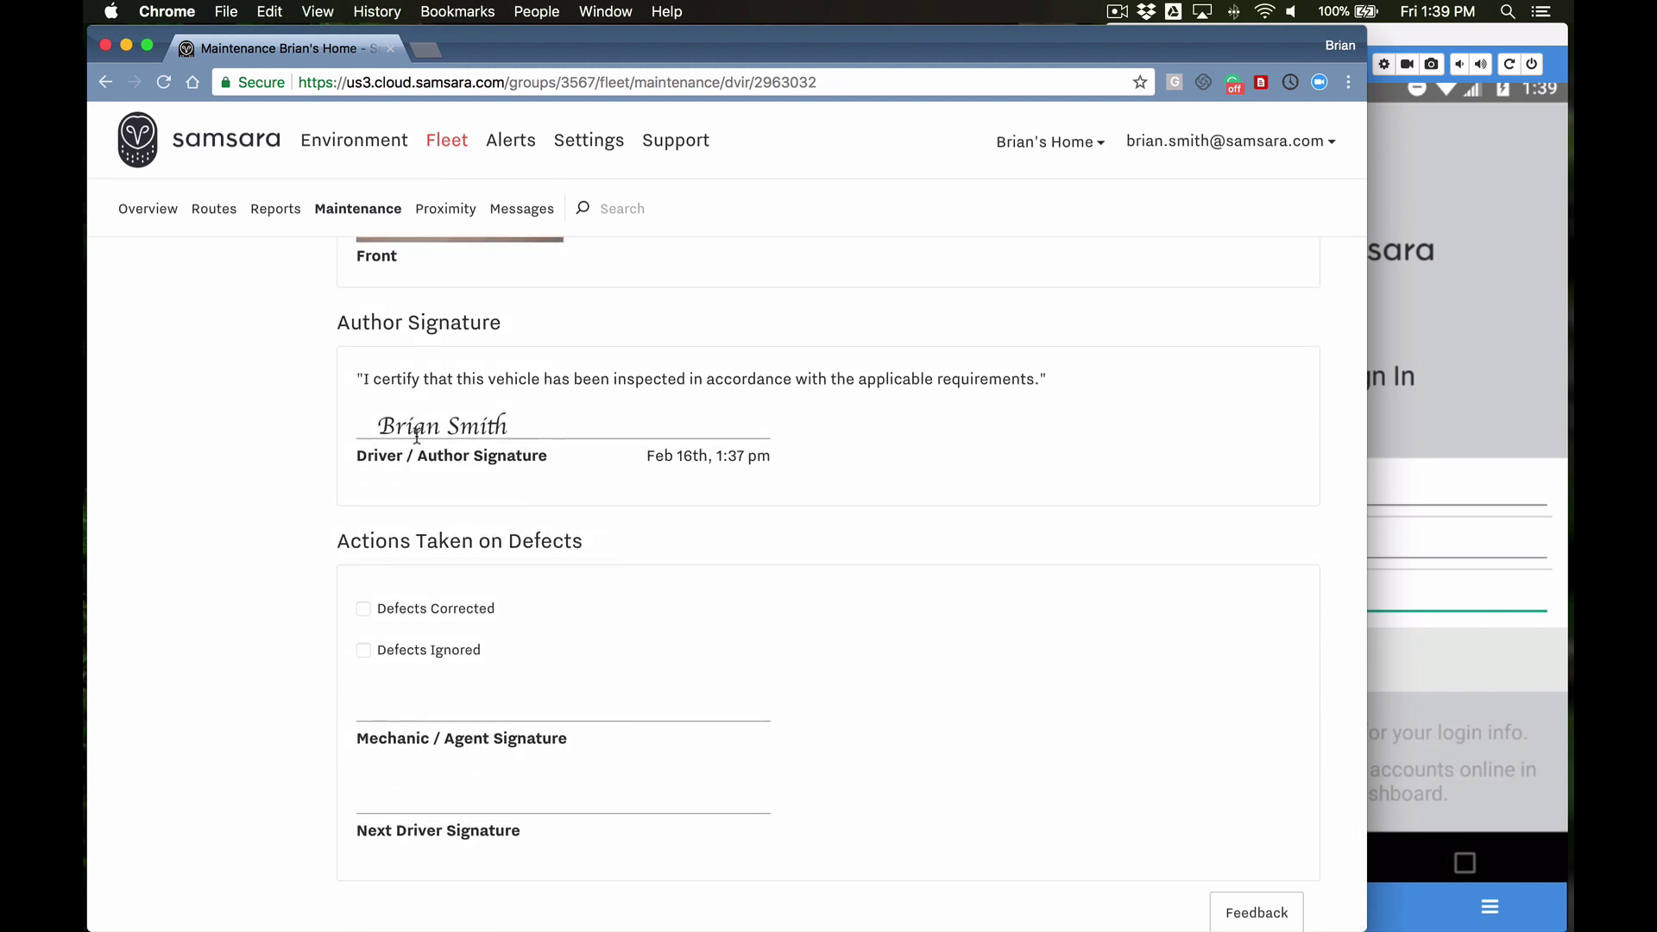
pyautogui.scroll(15, 739, 499)
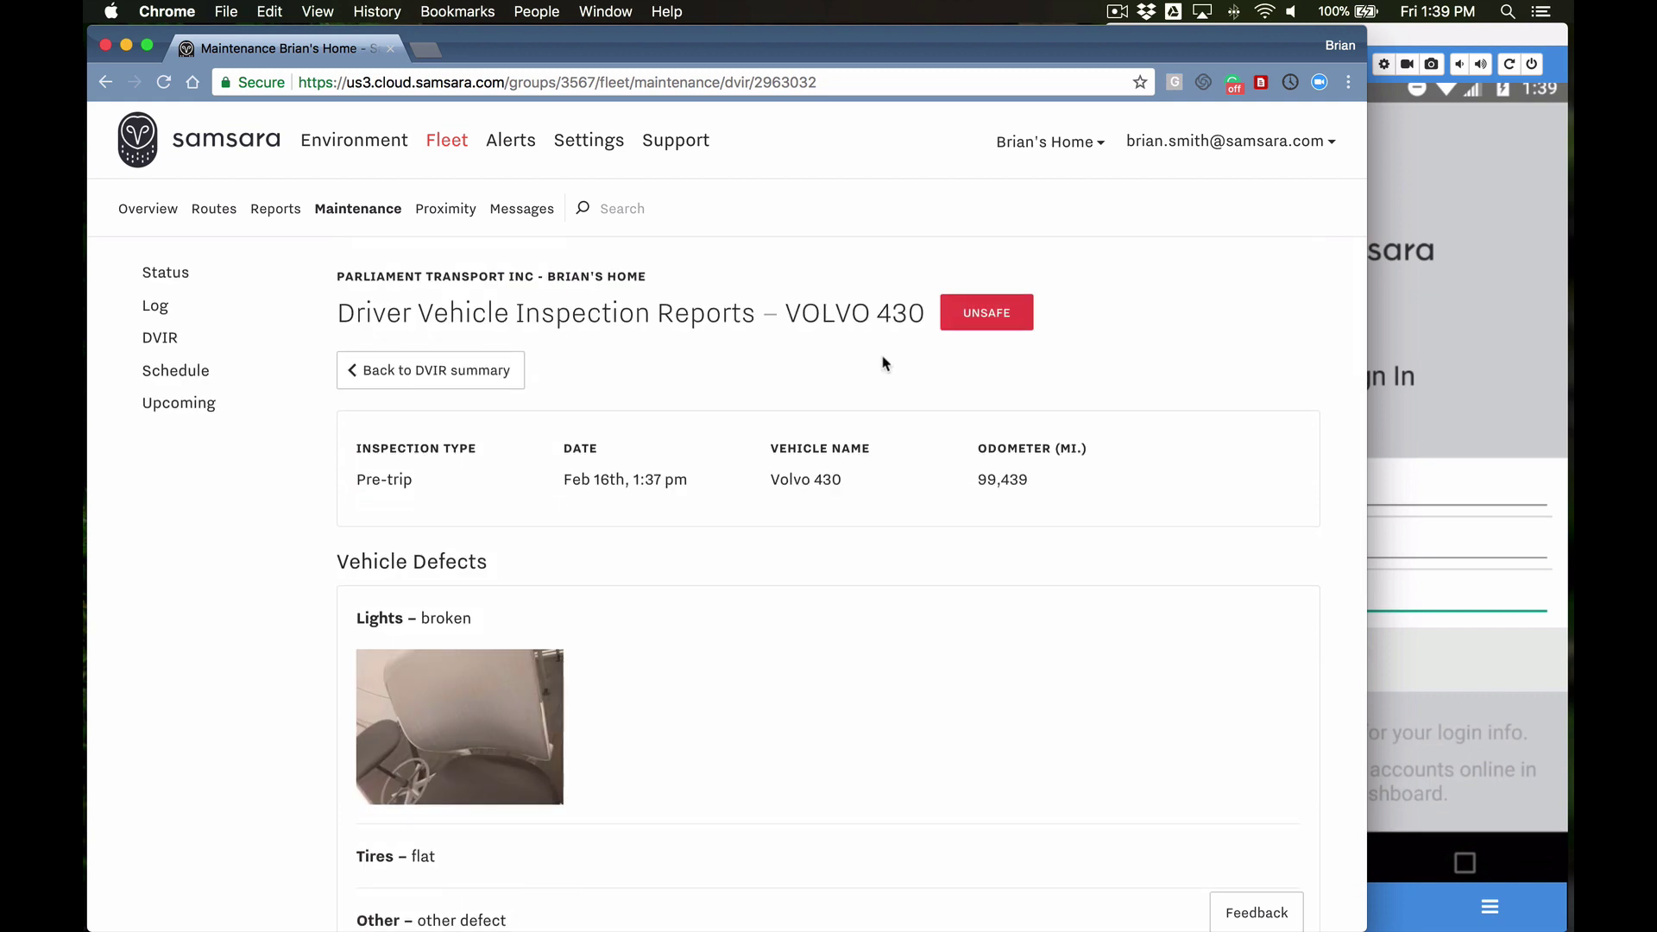
pyautogui.click(466, 373)
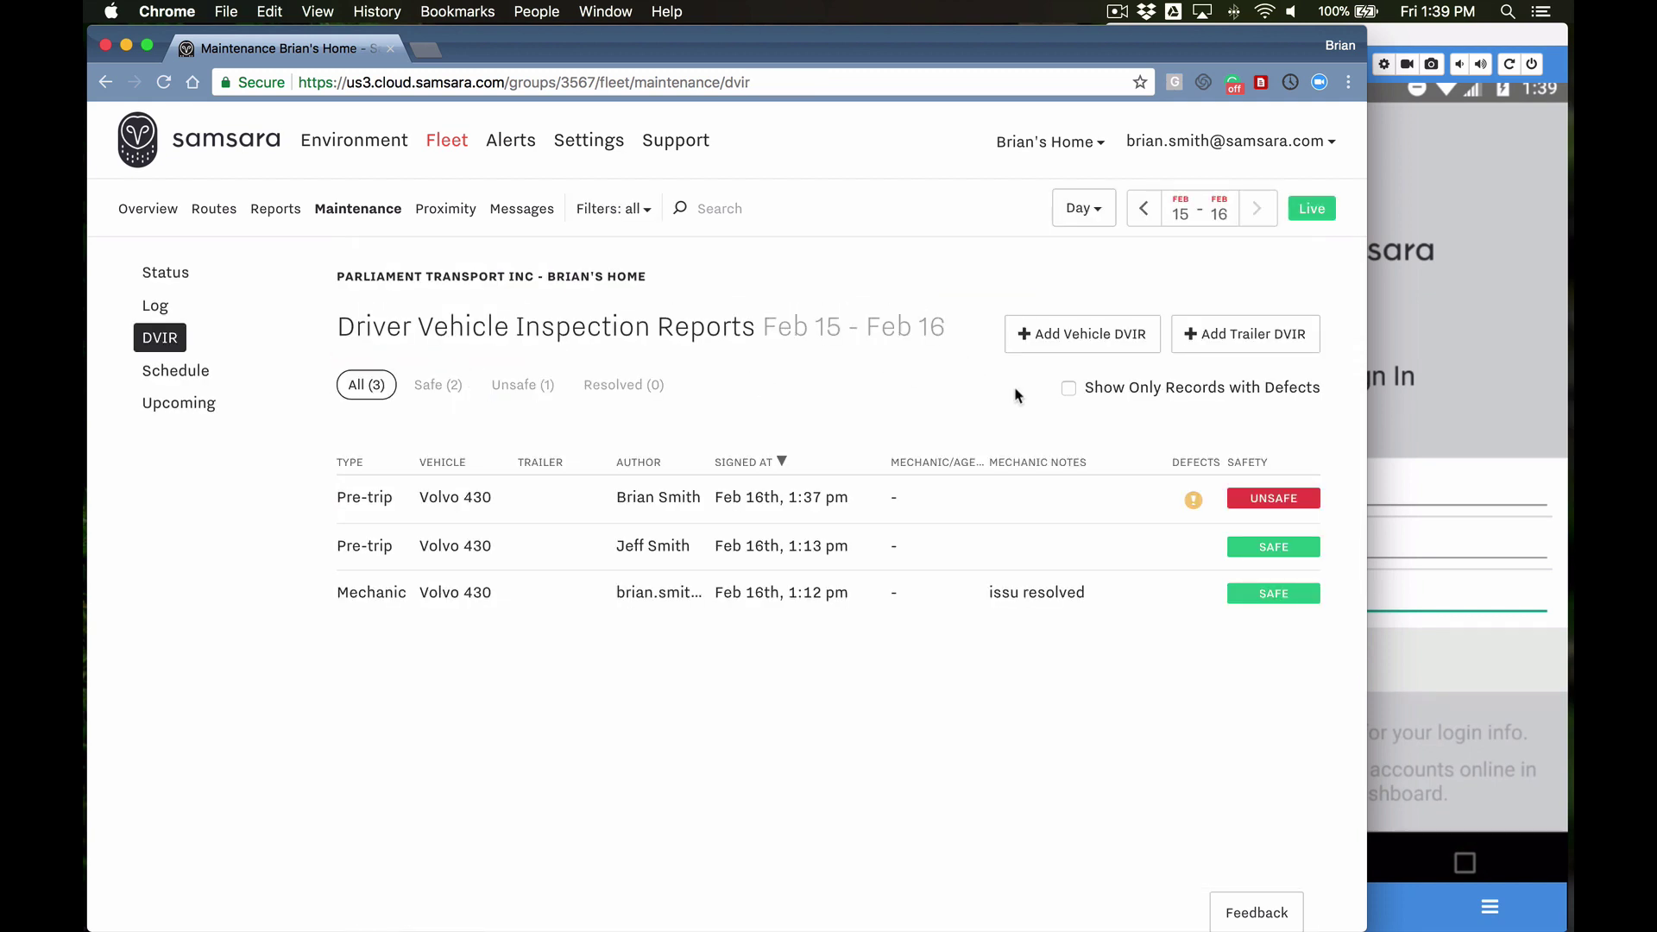
# Step: Add a safe-to-drive mechanic DVIR for Volvo 430 noting 'all issues have been resolved' and save it
pyautogui.click(1085, 339)
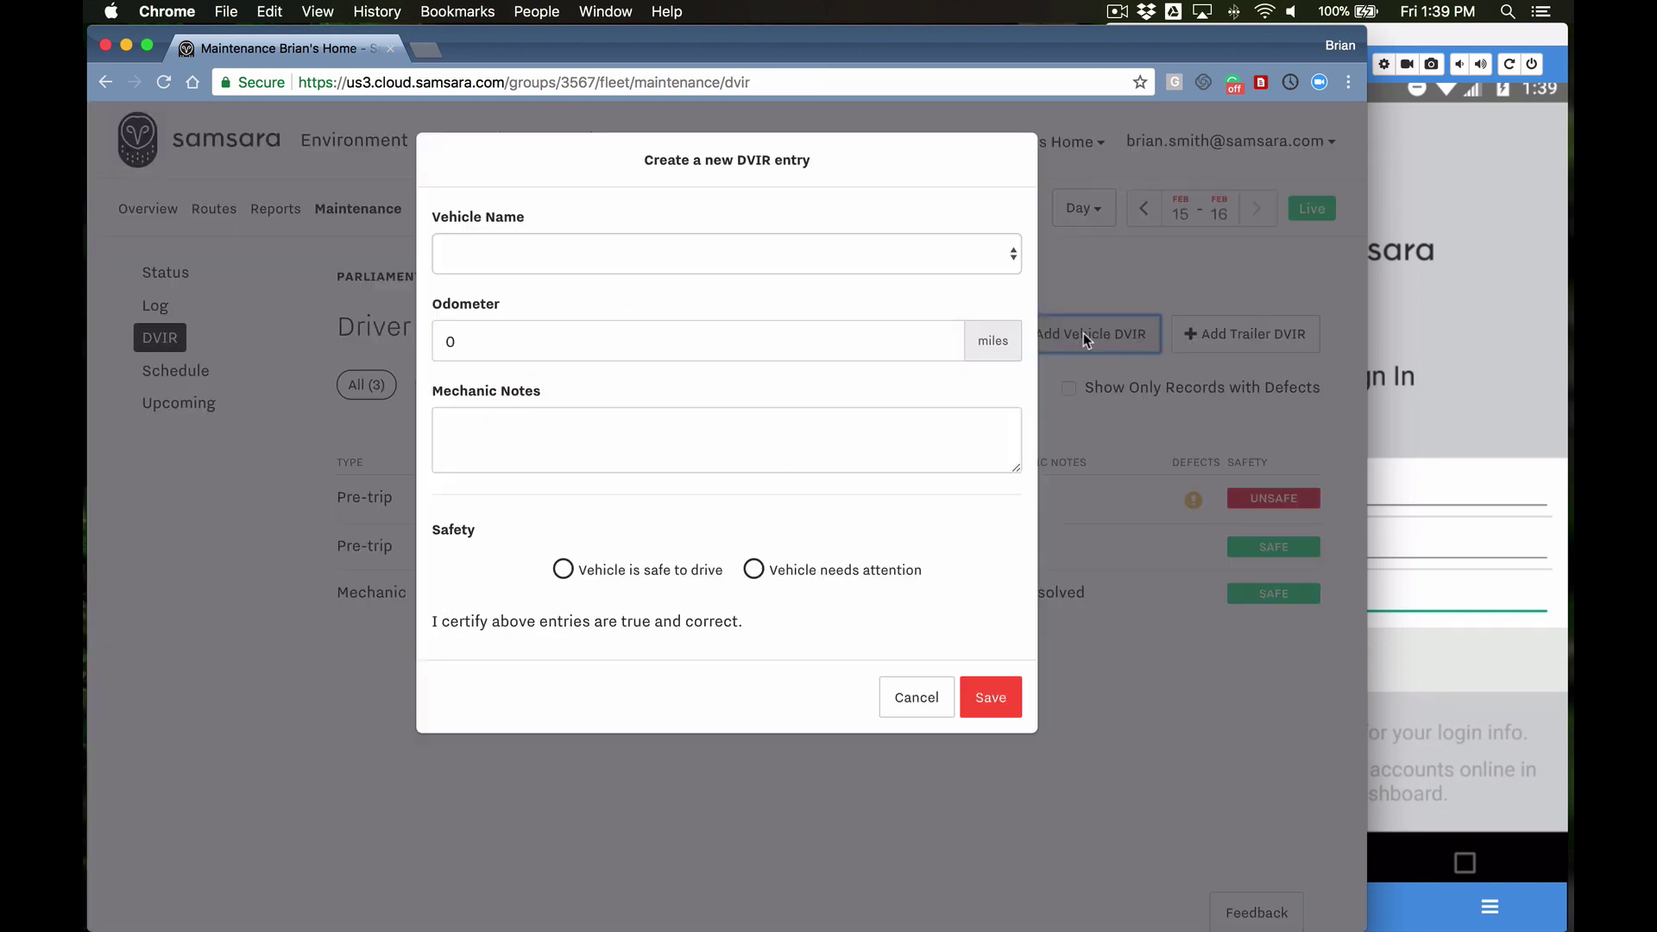
pyautogui.click(1009, 259)
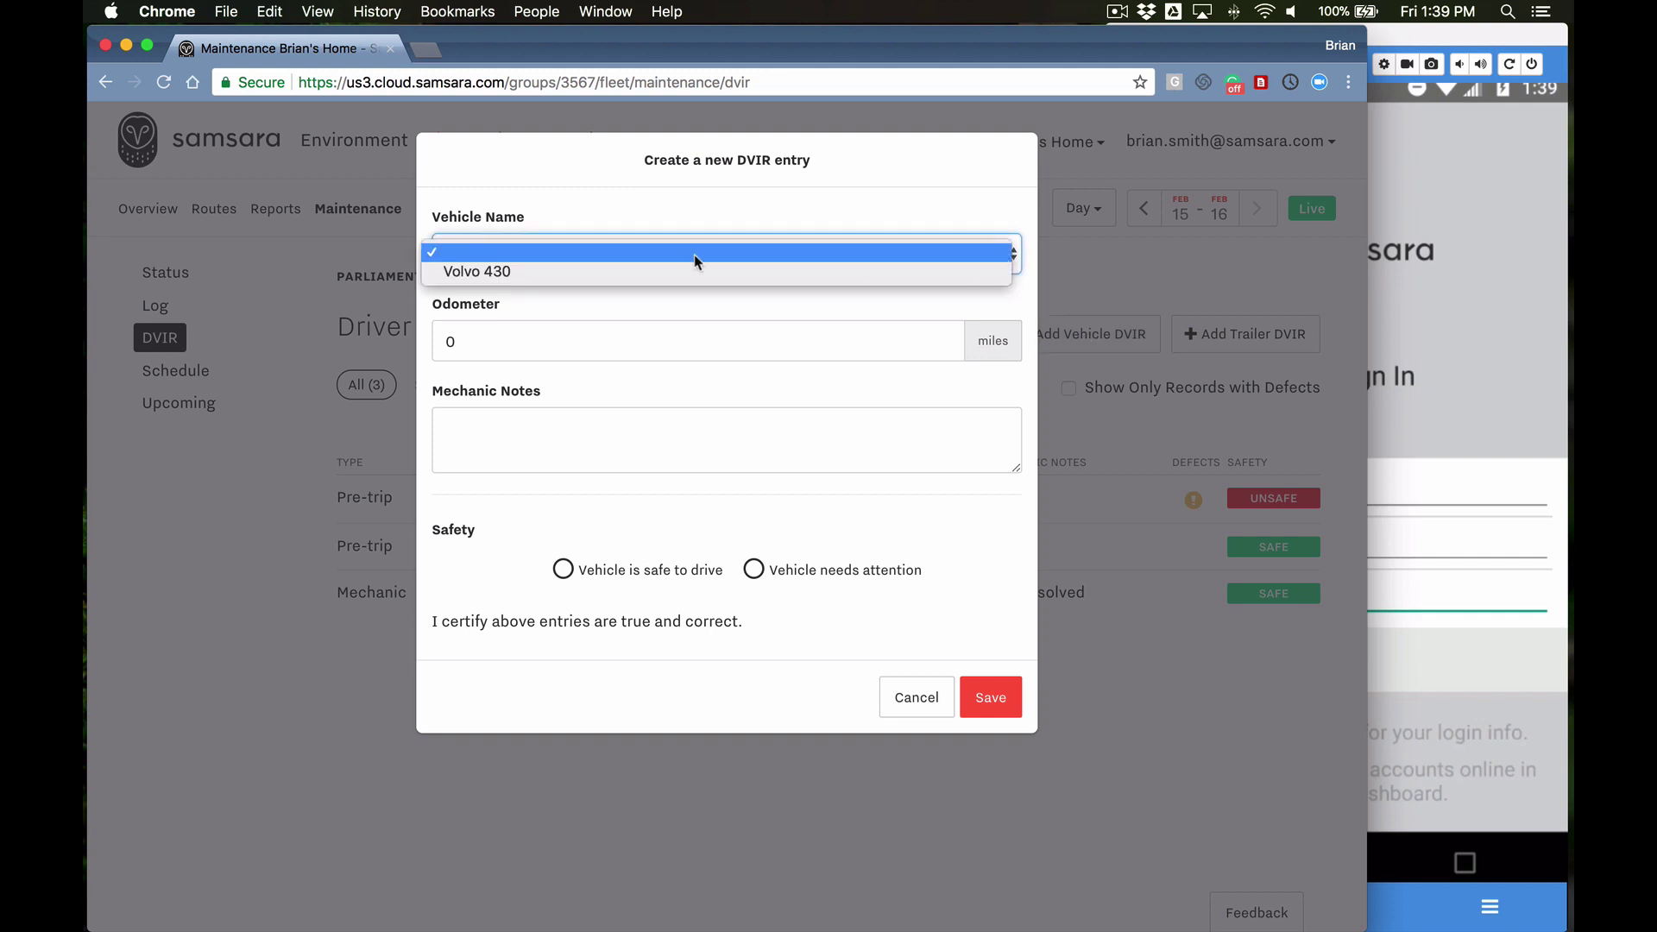
pyautogui.click(459, 269)
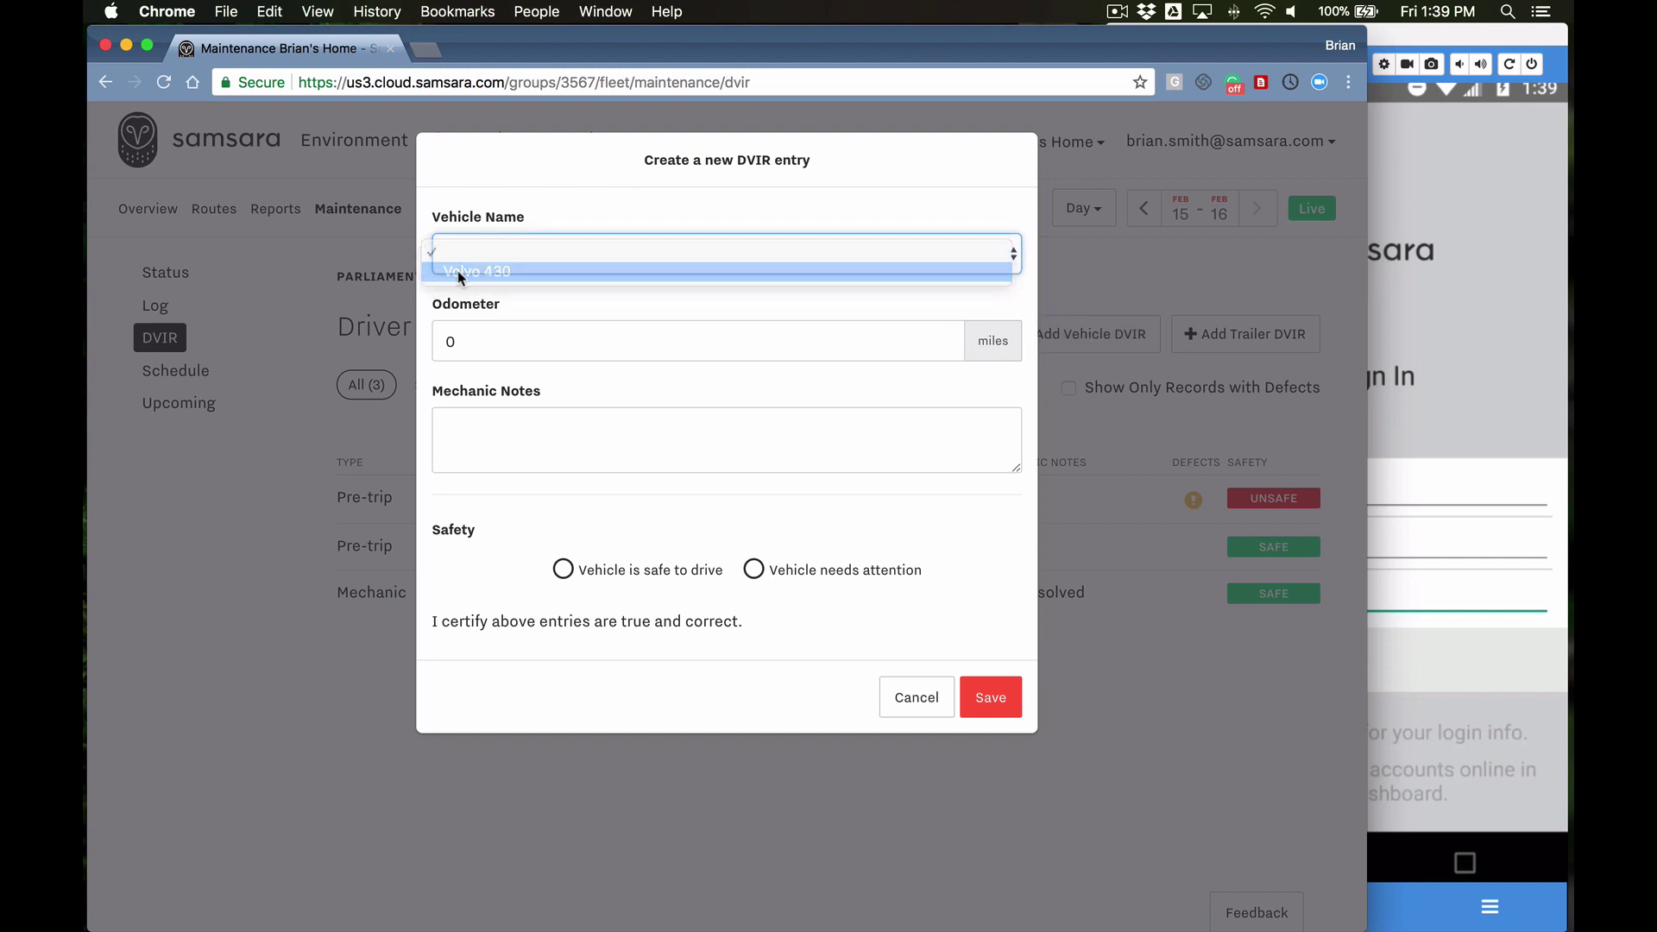
pyautogui.click(460, 423)
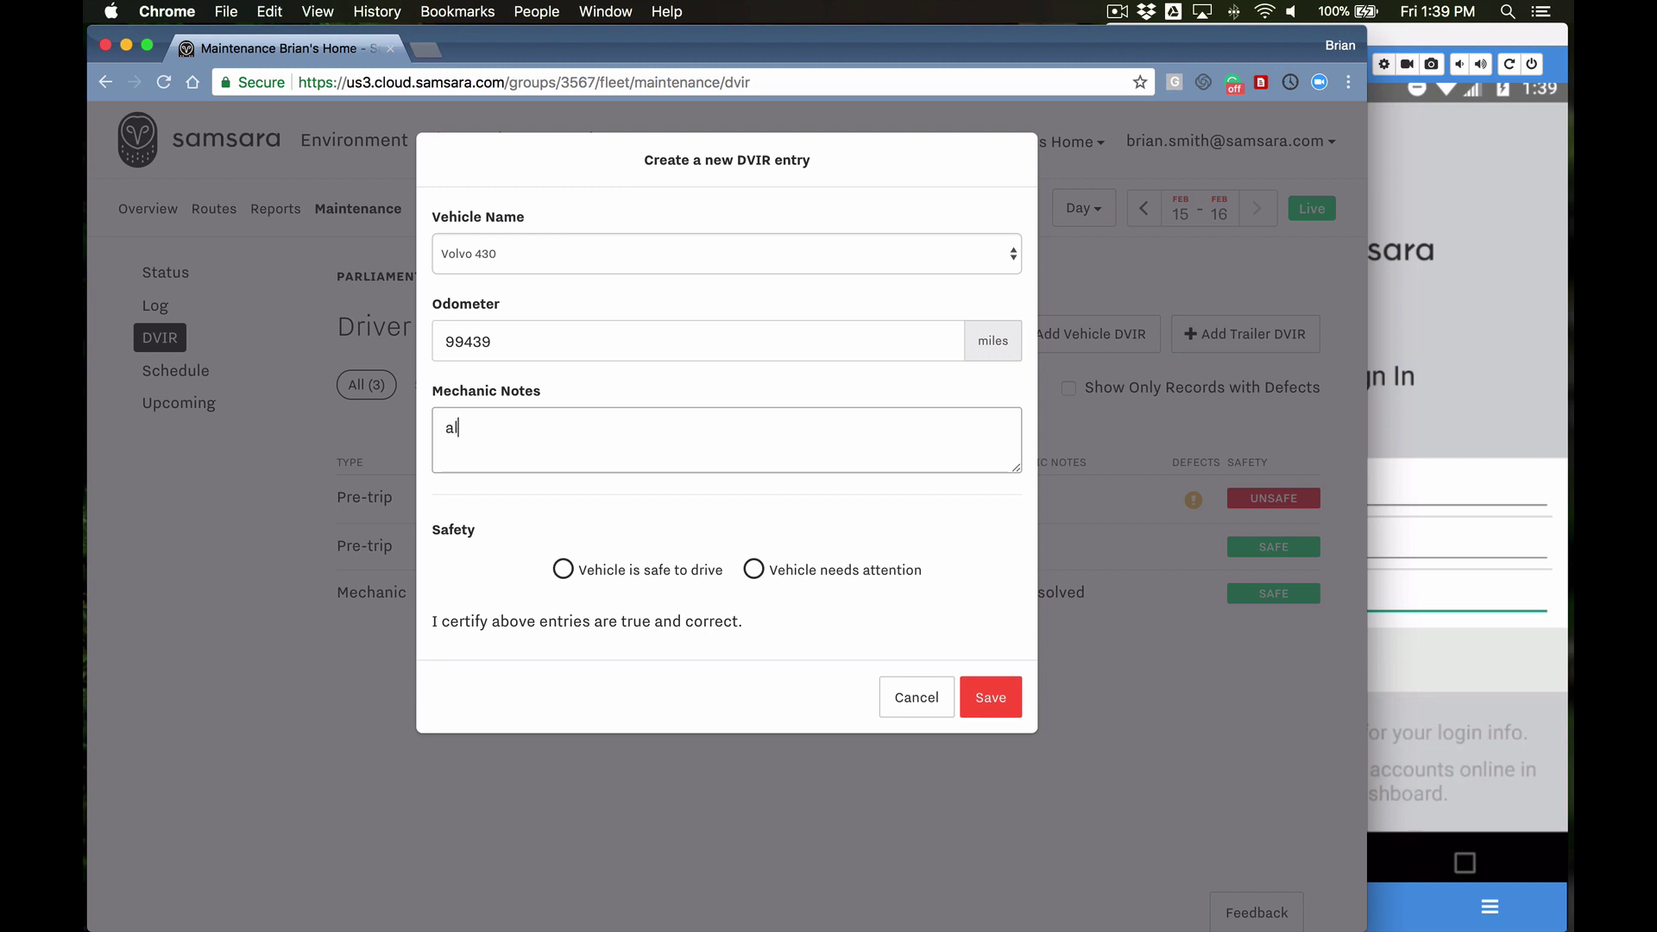
pyautogui.write('all issues have been resolved')
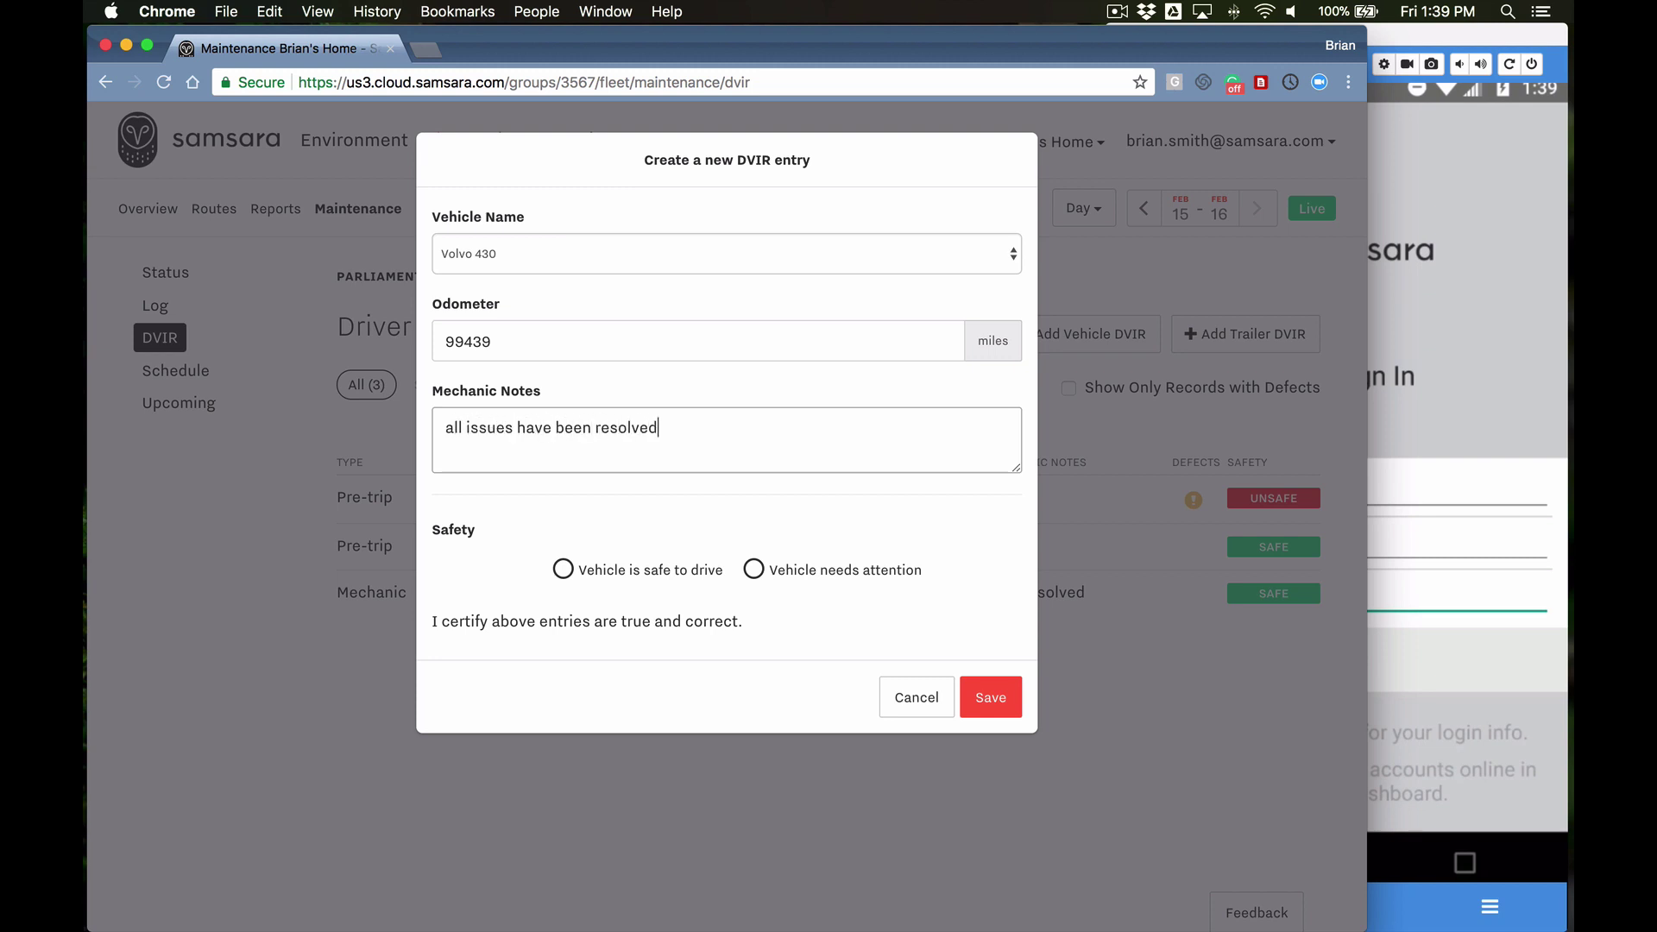
pyautogui.click(563, 571)
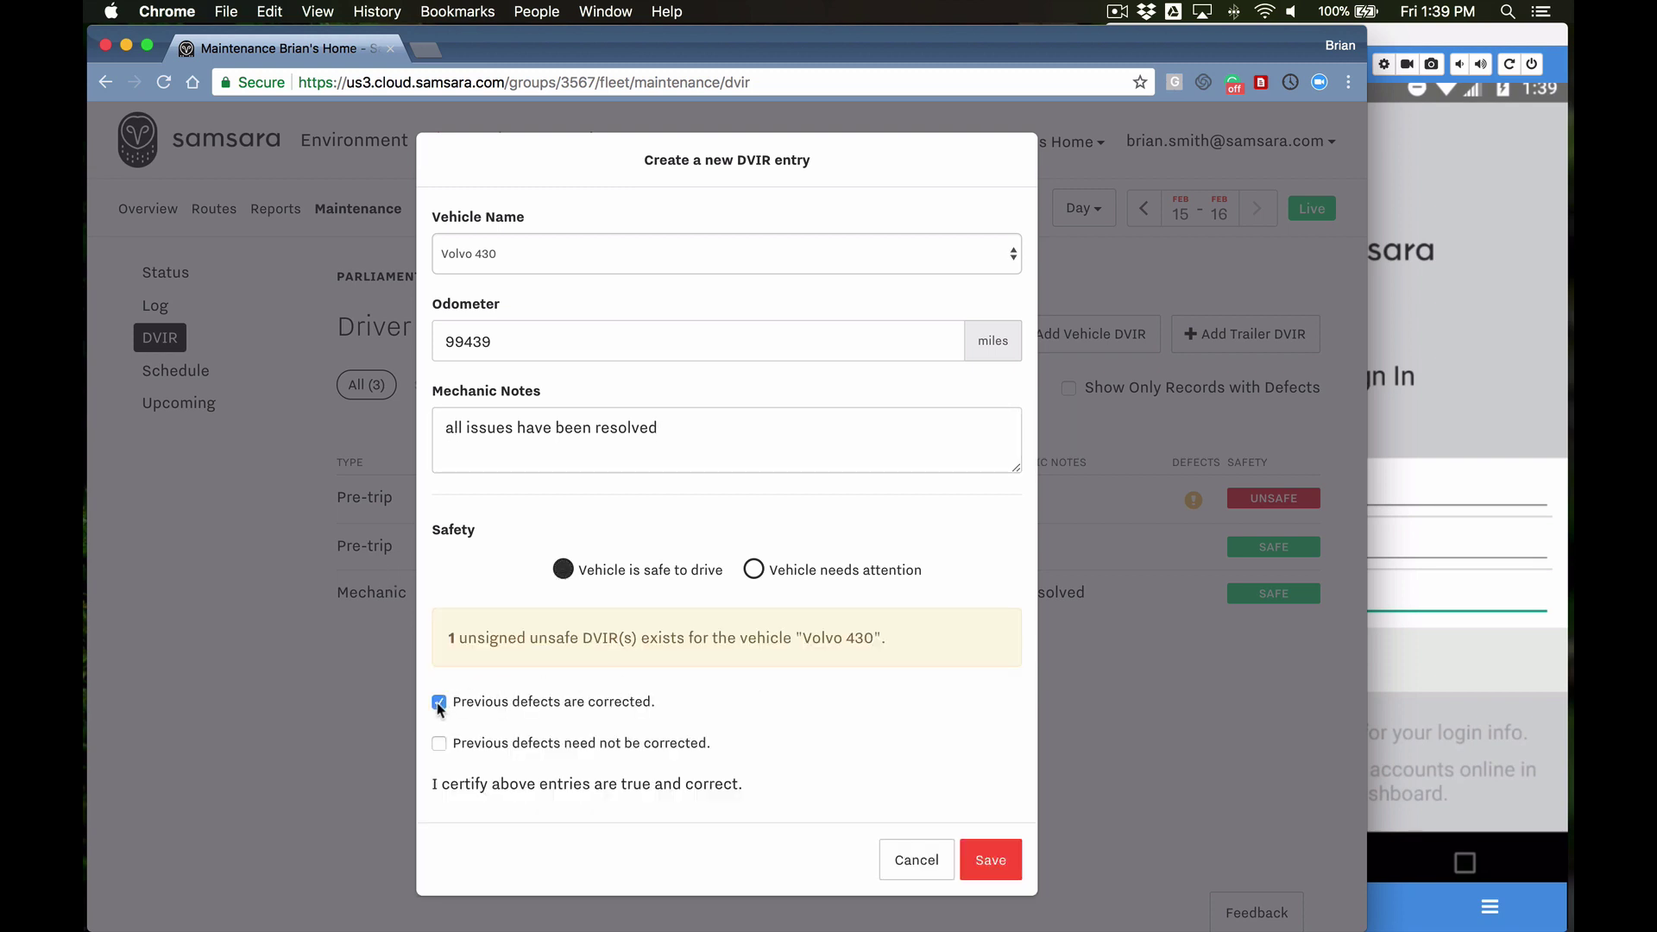
pyautogui.click(991, 863)
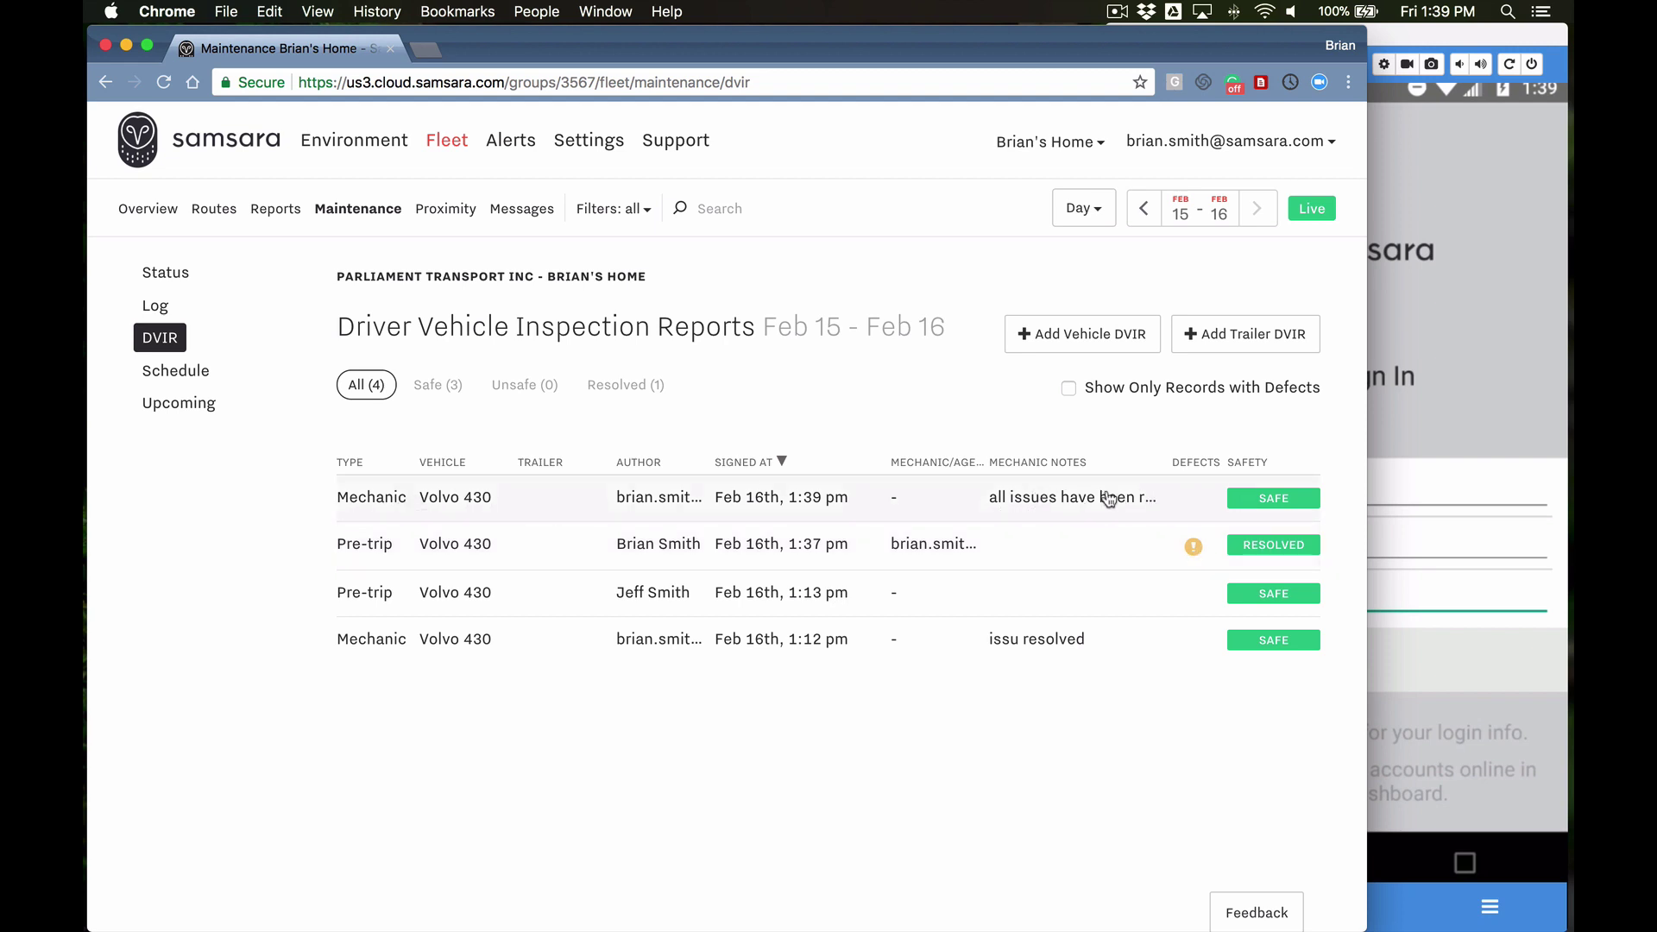
pyautogui.click(460, 549)
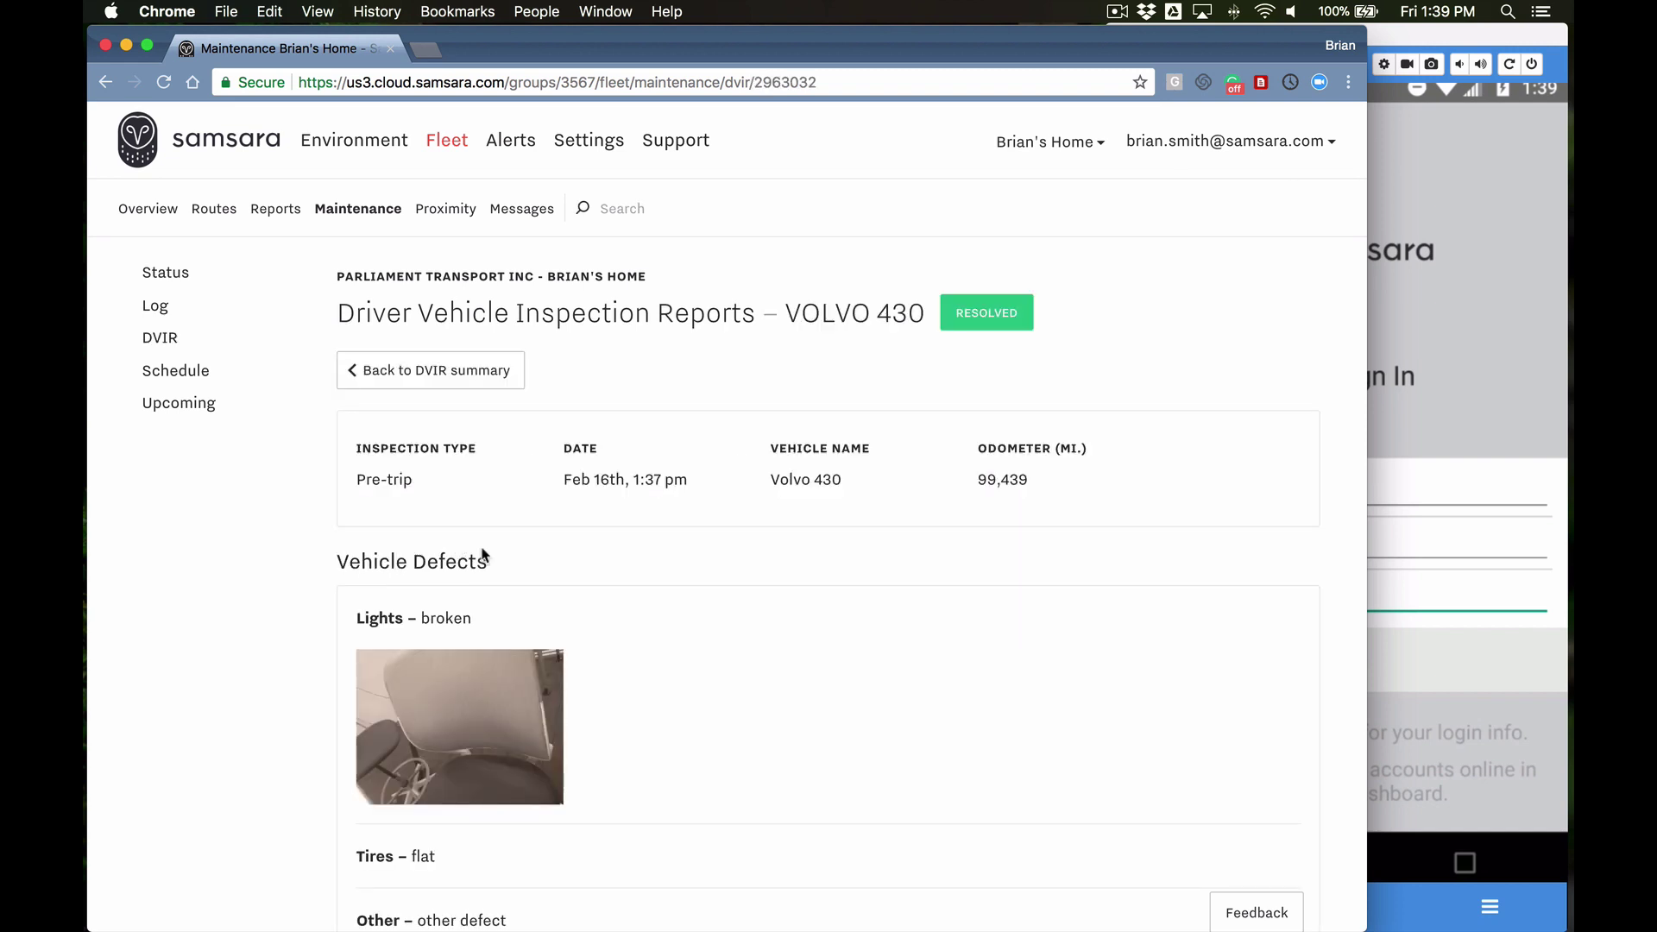
pyautogui.scroll(-2, 746, 666)
pyautogui.scroll(-10, 746, 666)
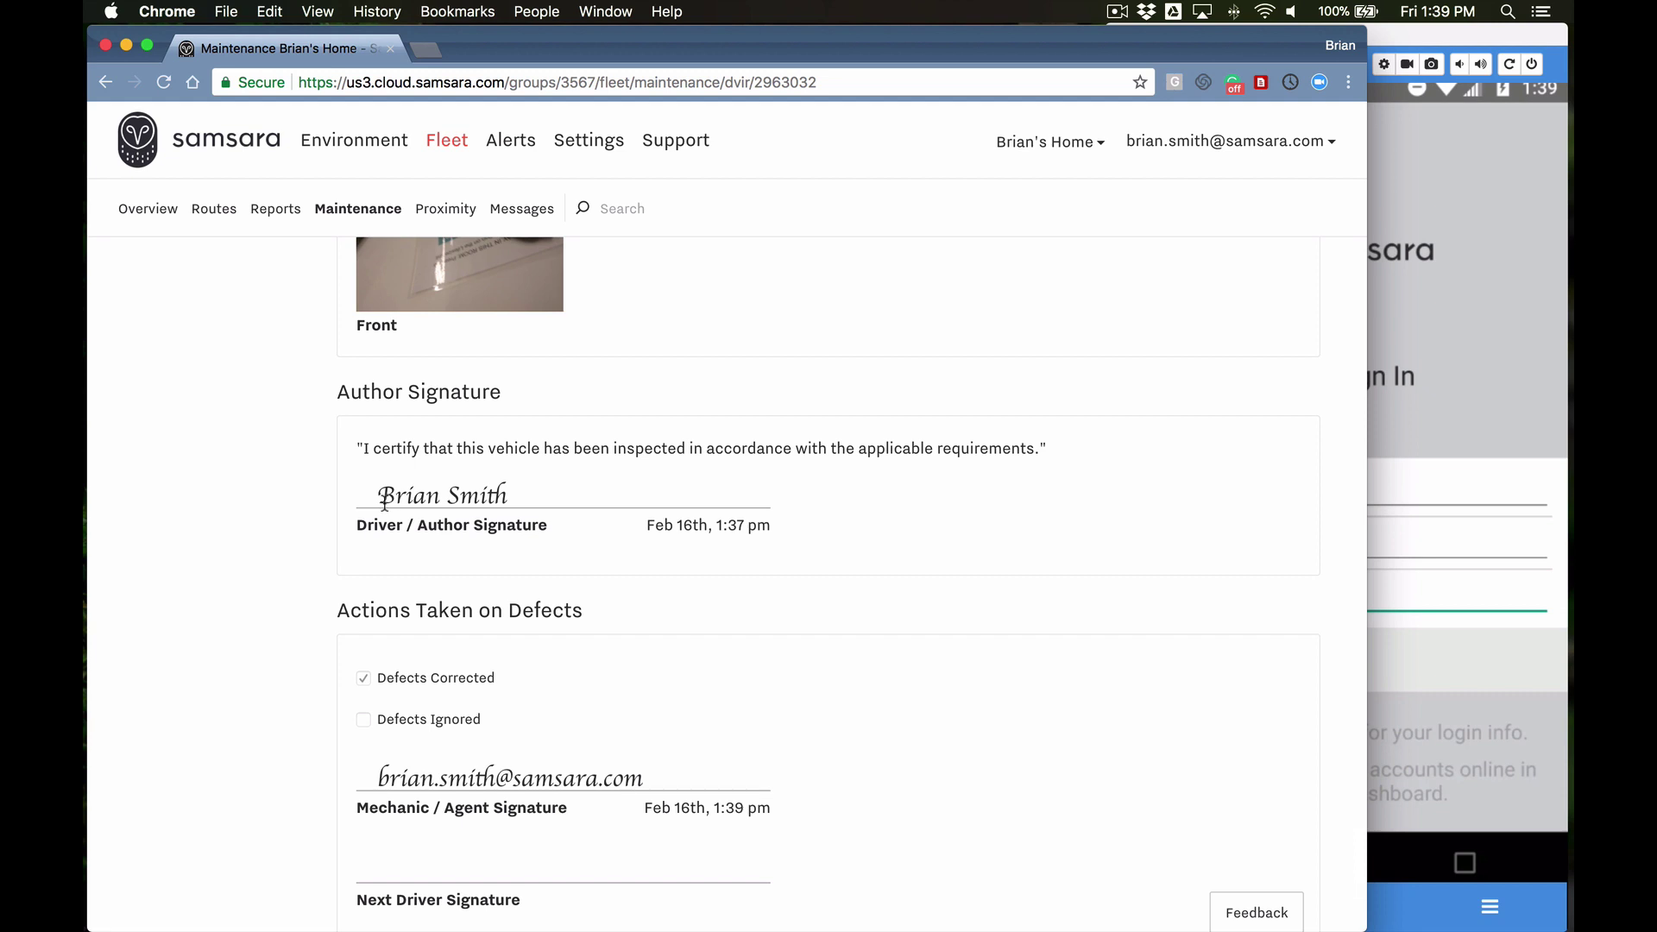
pyautogui.scroll(-2, 643, 505)
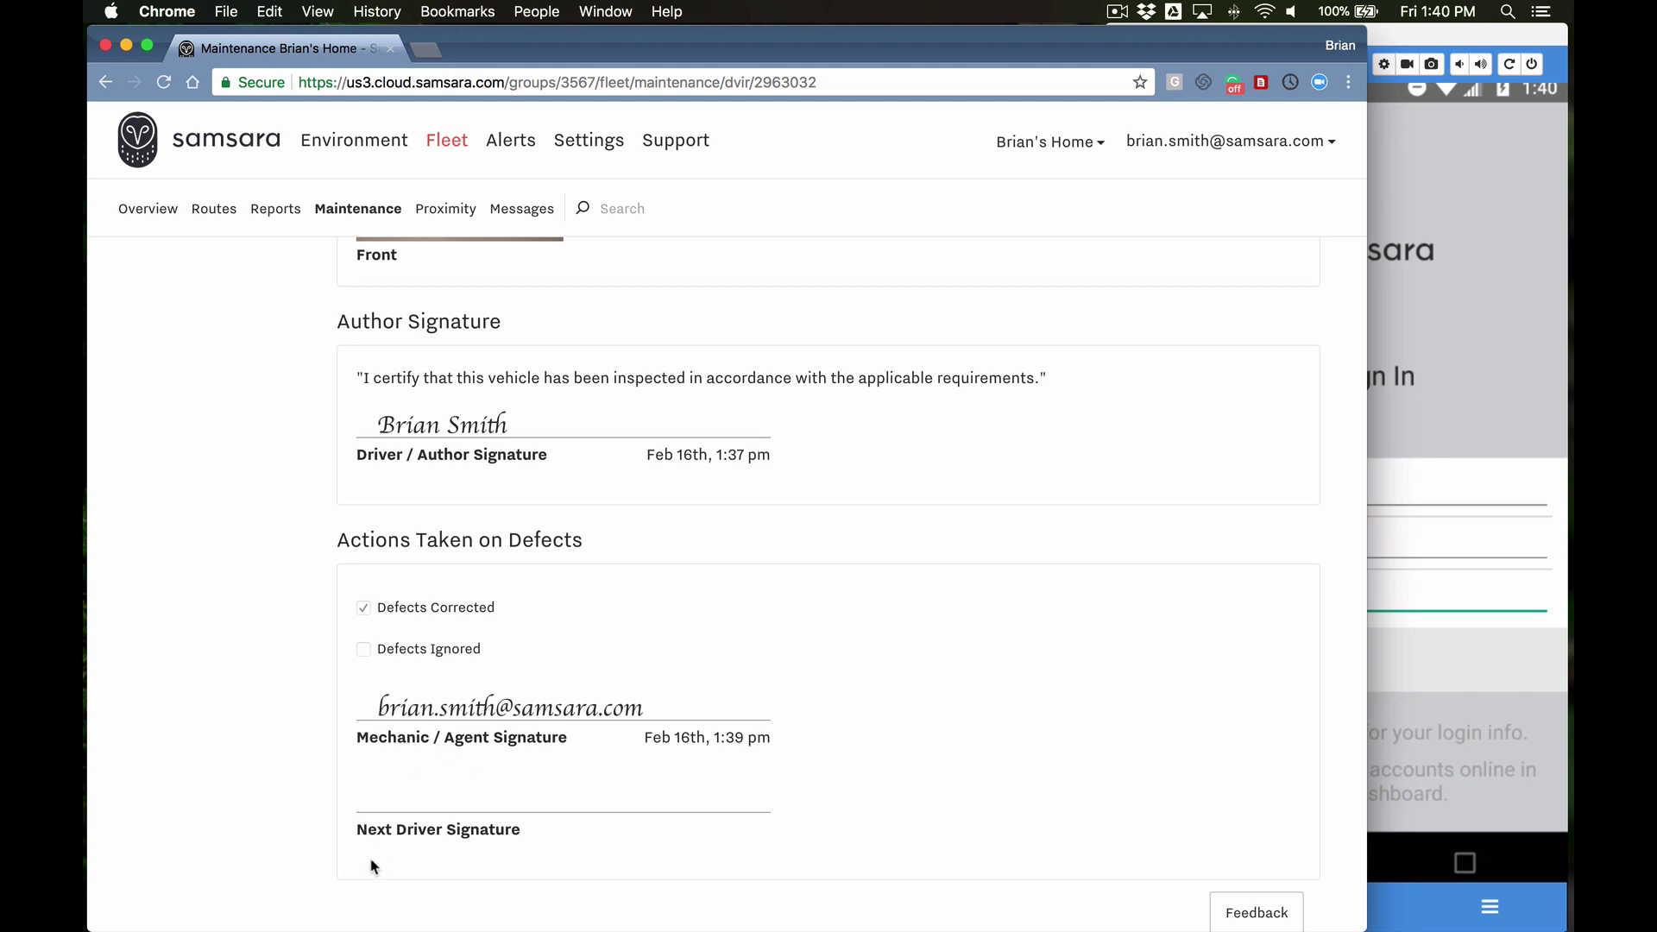
pyautogui.scroll(15, 731, 729)
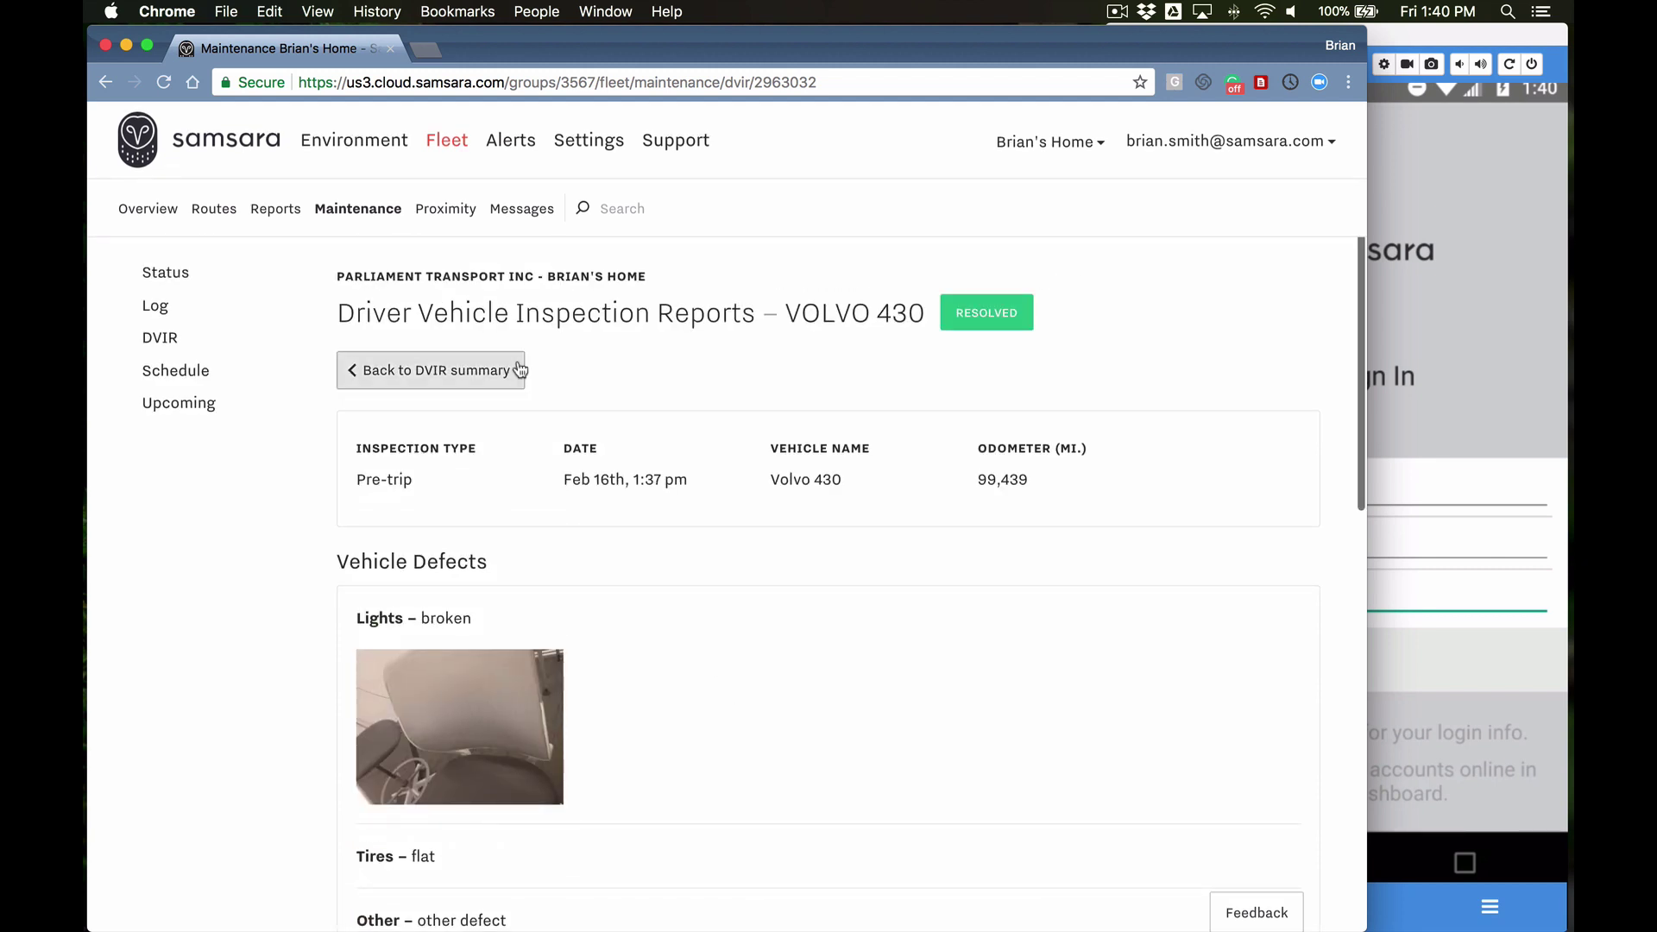
pyautogui.click(455, 377)
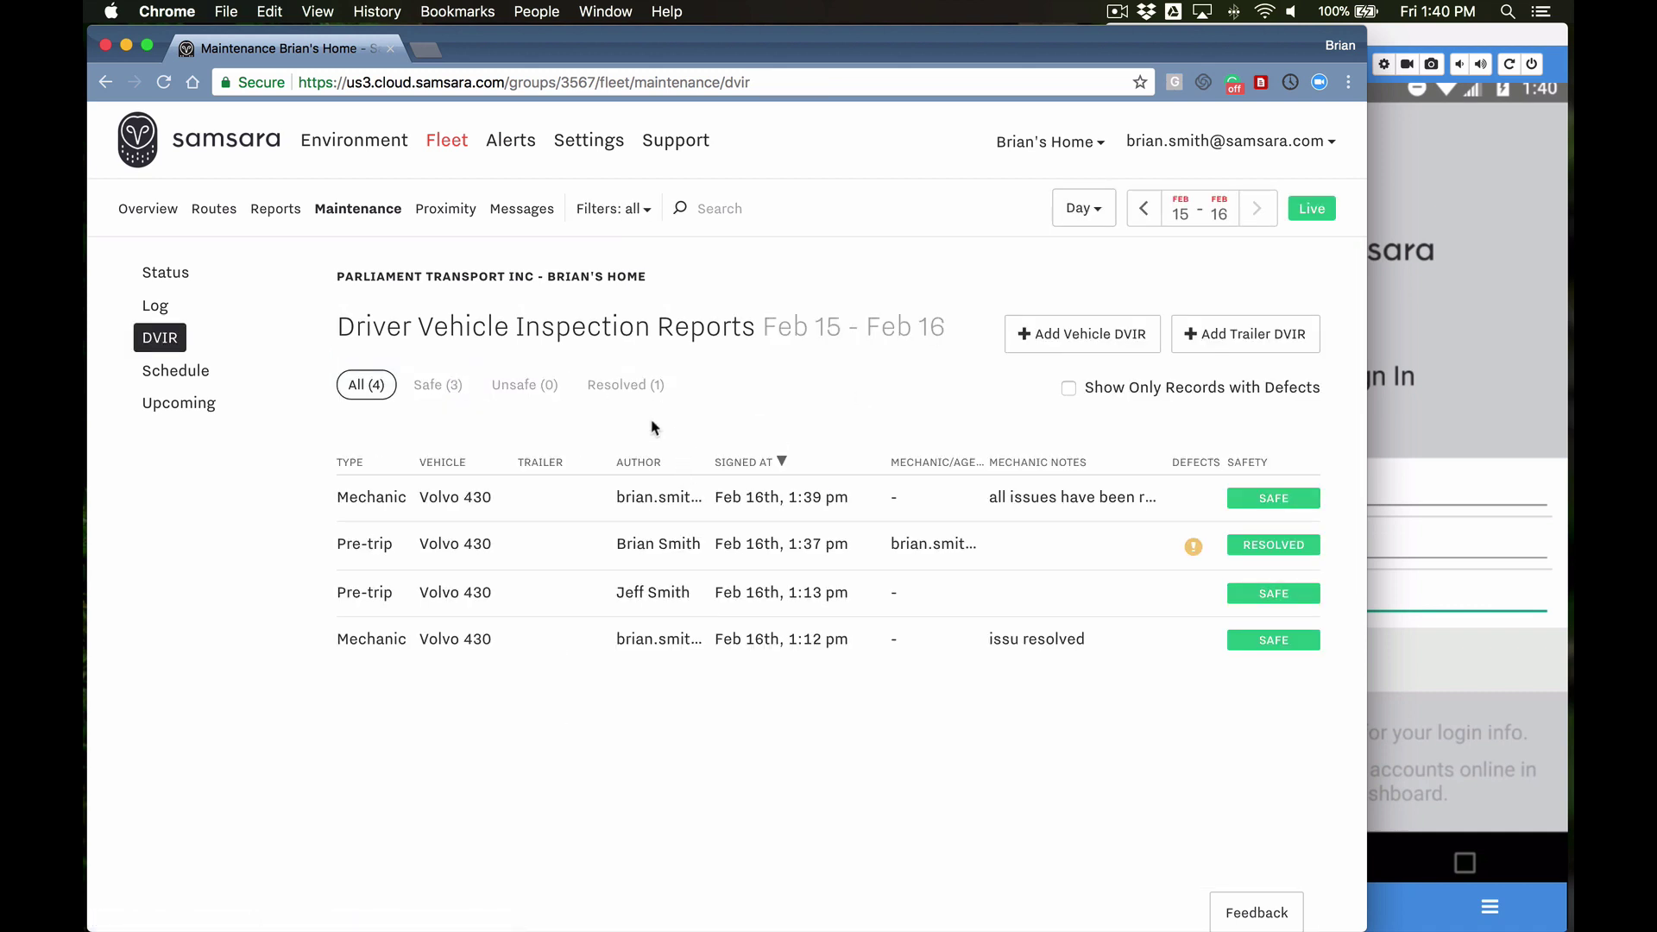
# Step: Sign into the Driver app as the next driver with Volvo 430 and skip the uncertified-logs reminder
pyautogui.click(1393, 42)
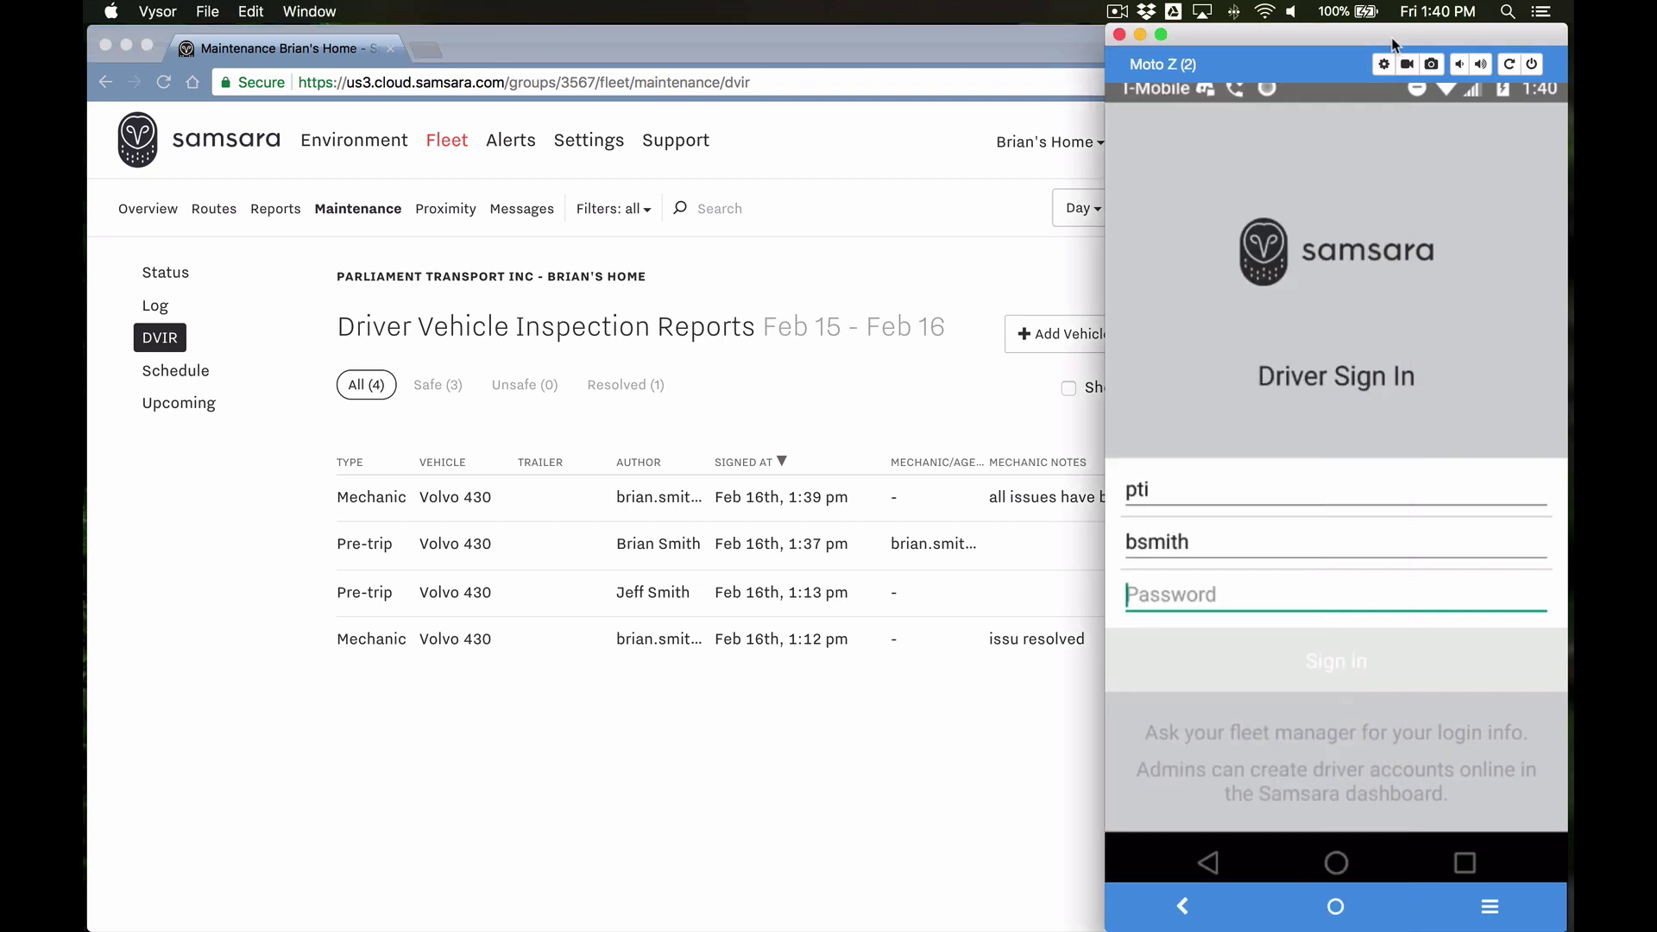
pyautogui.click(1133, 541)
pyautogui.click(1136, 541)
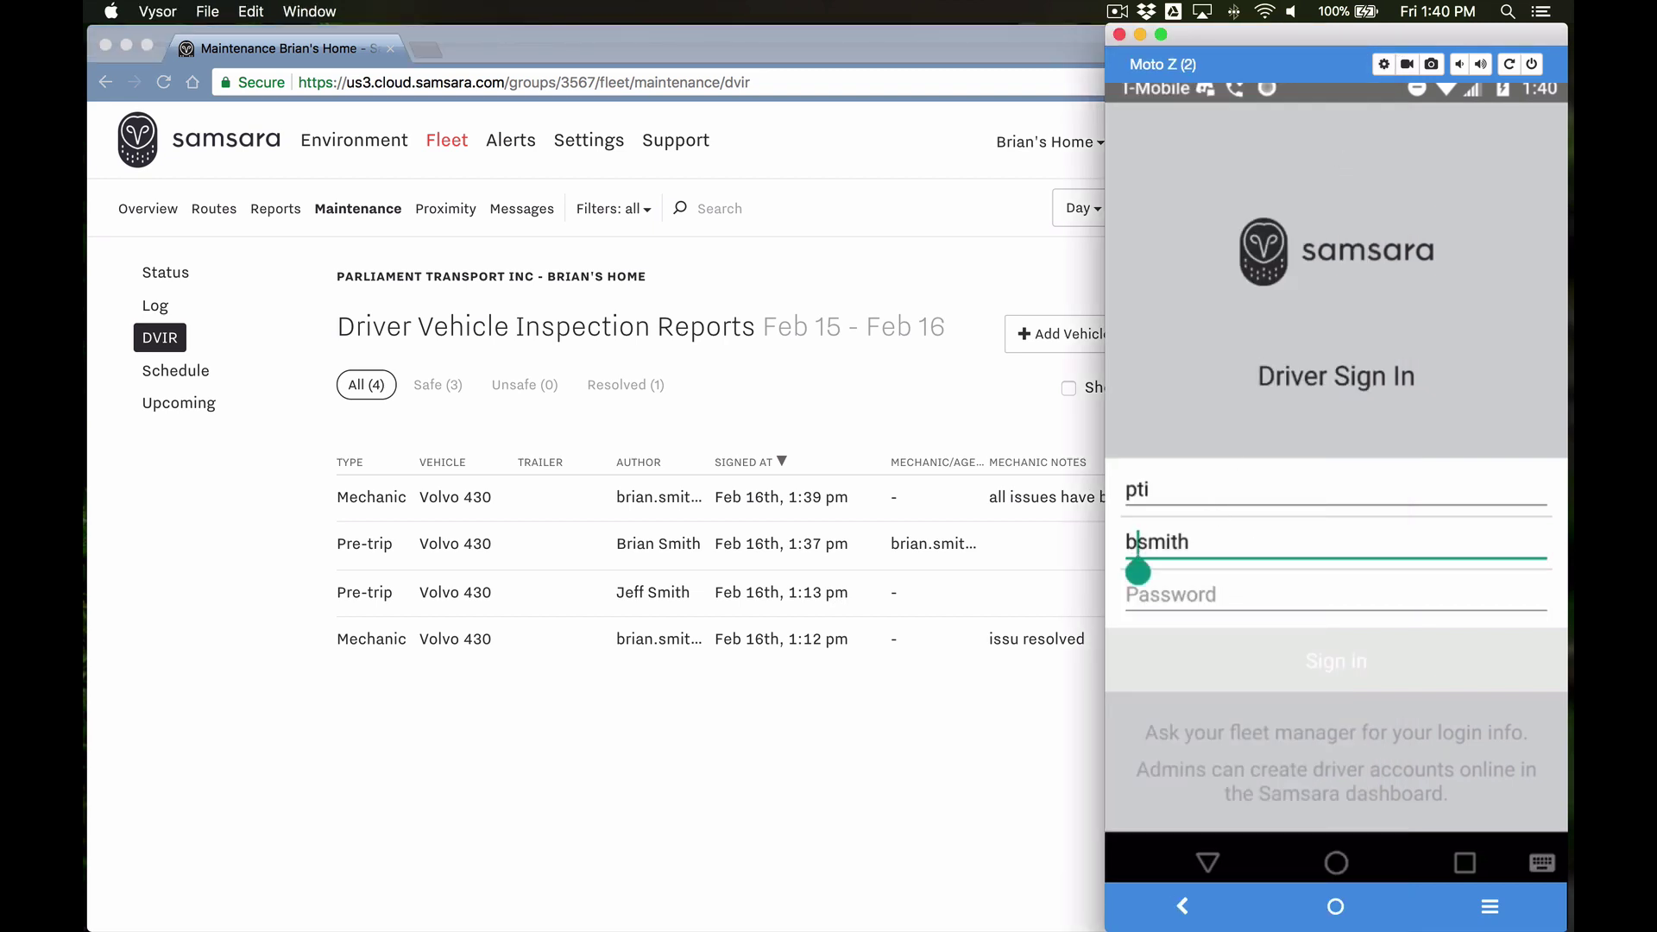
pyautogui.press('BackSpace')
pyautogui.write('j')
pyautogui.click(1202, 597)
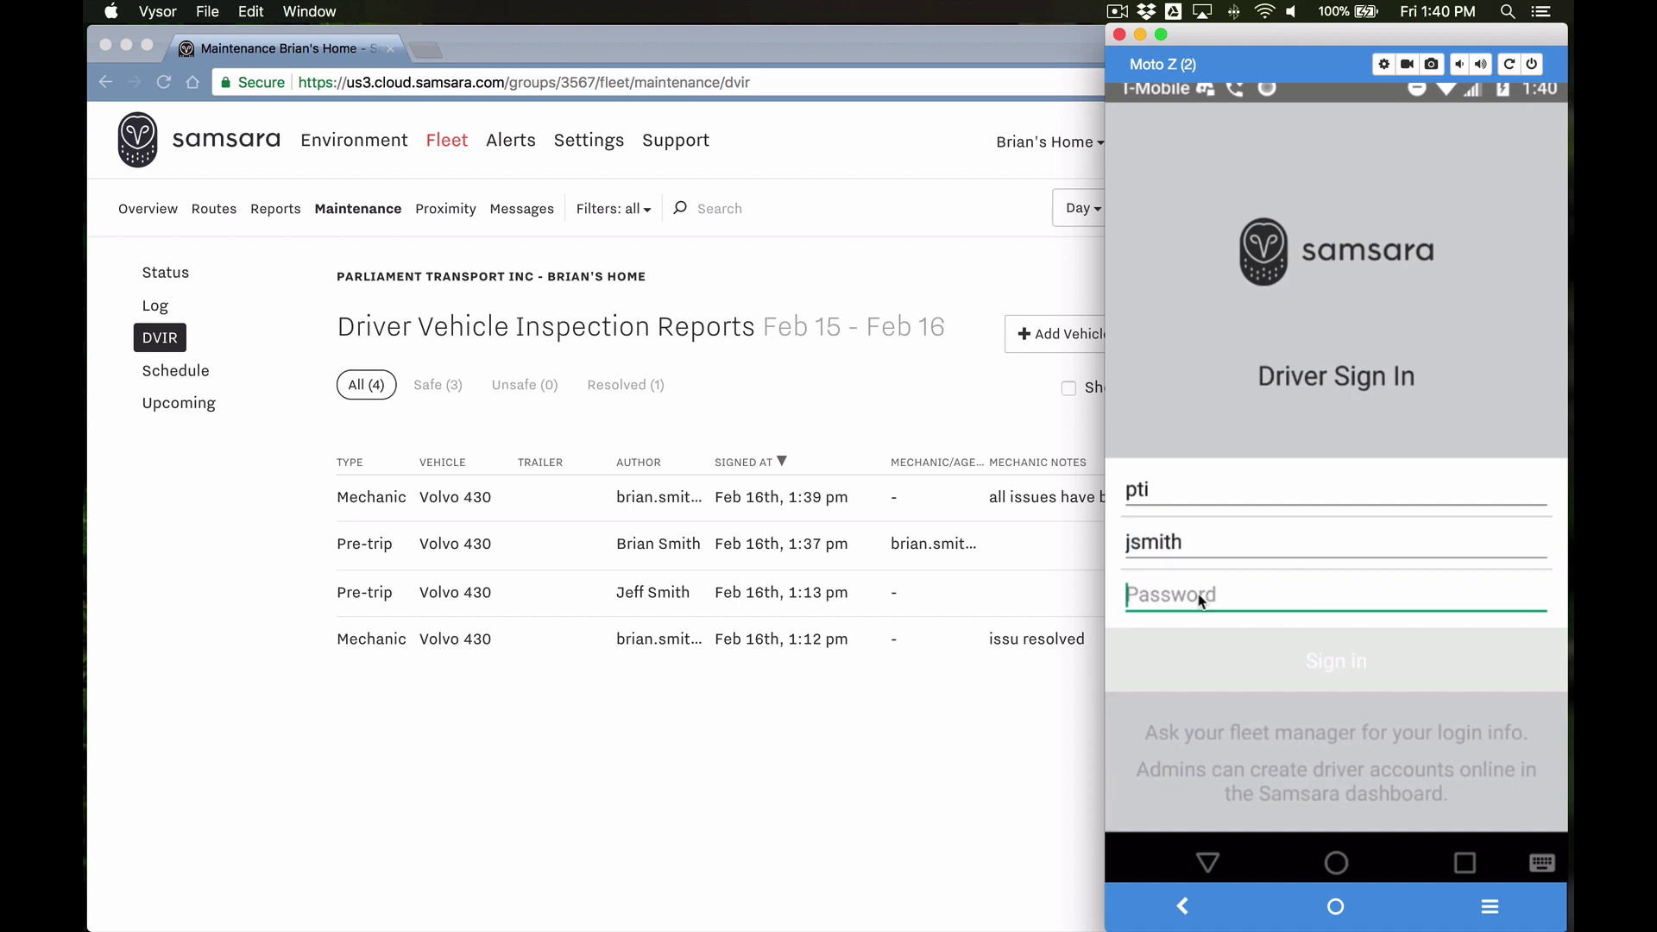
pyautogui.write('1234')
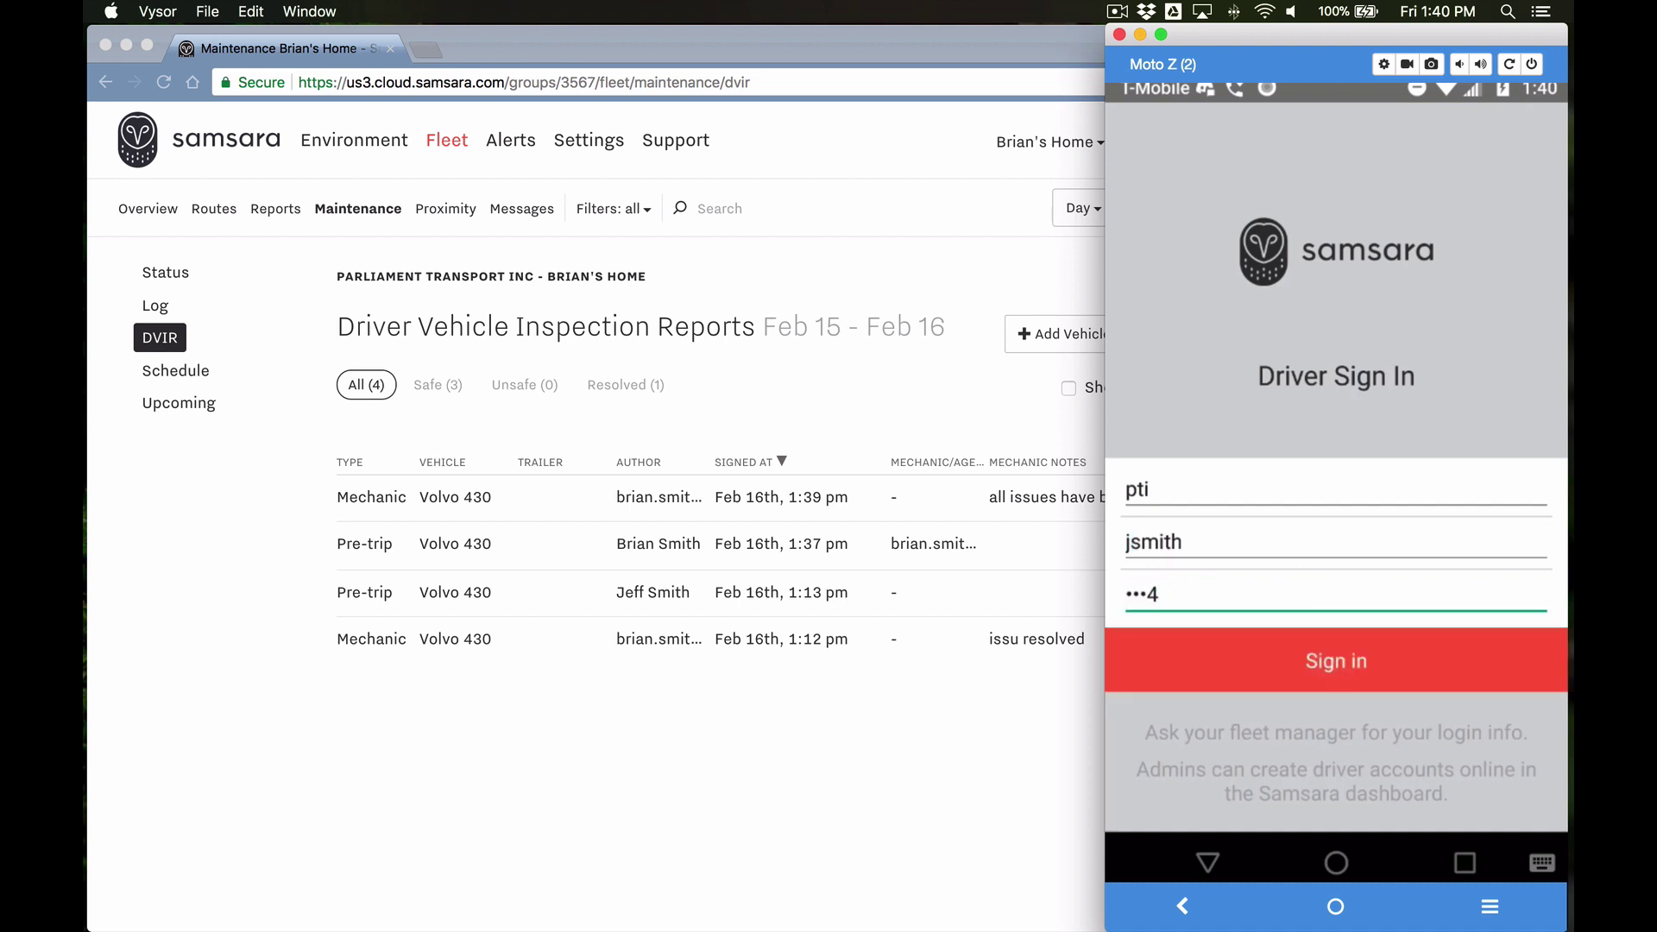
pyautogui.click(1333, 667)
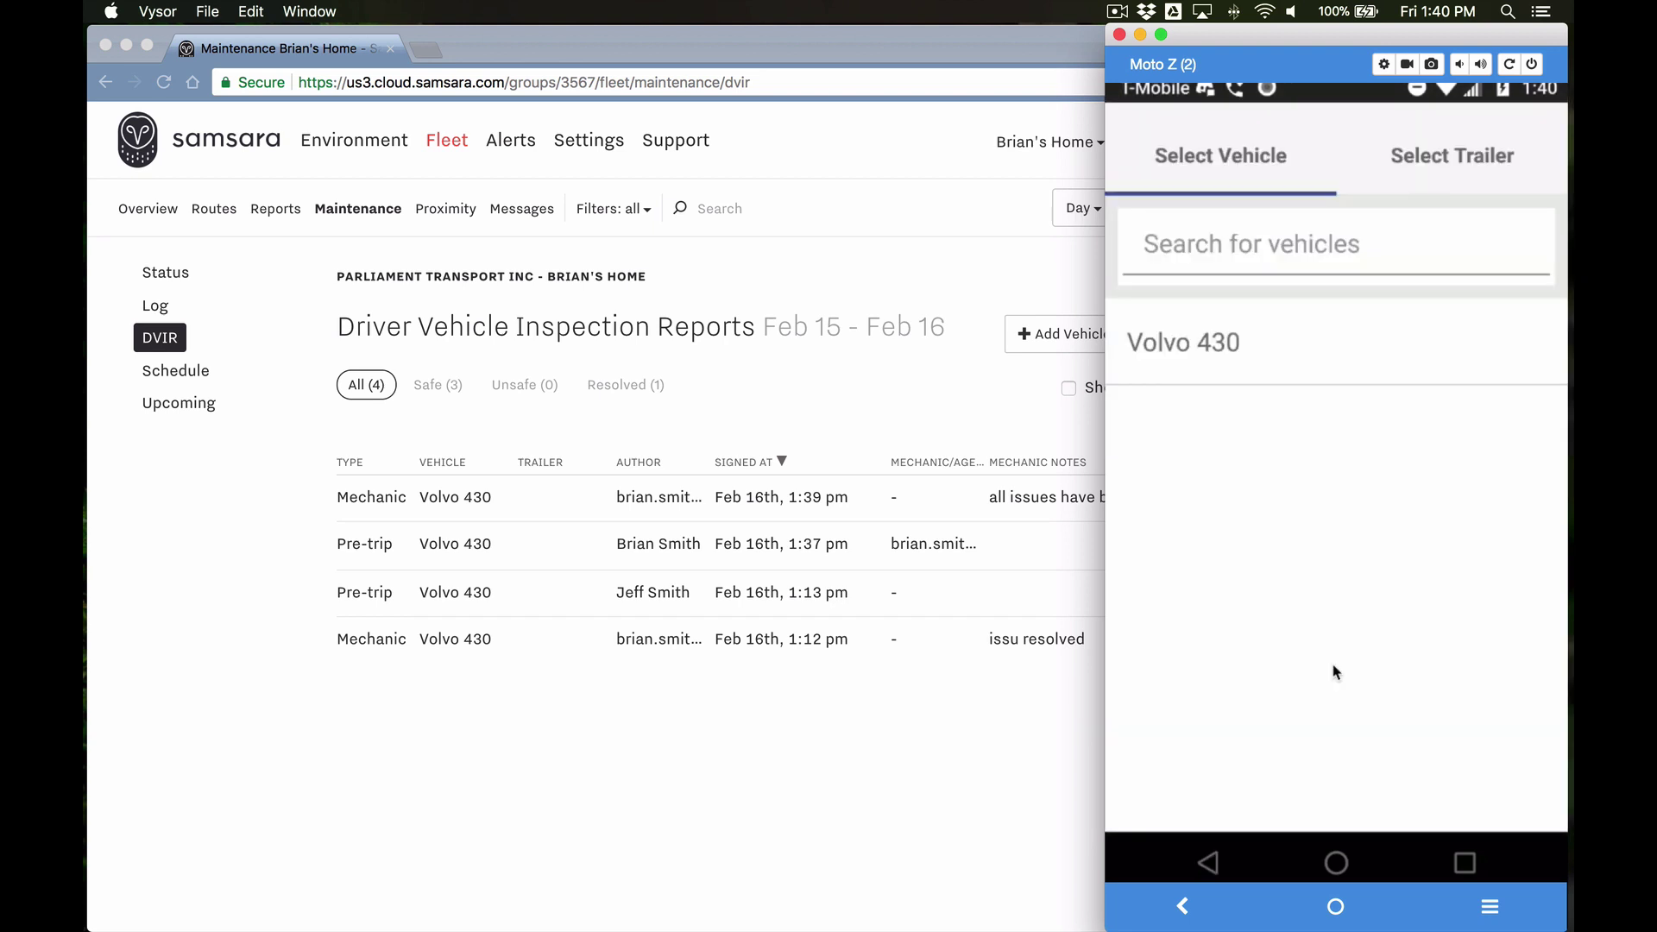
pyautogui.click(1195, 342)
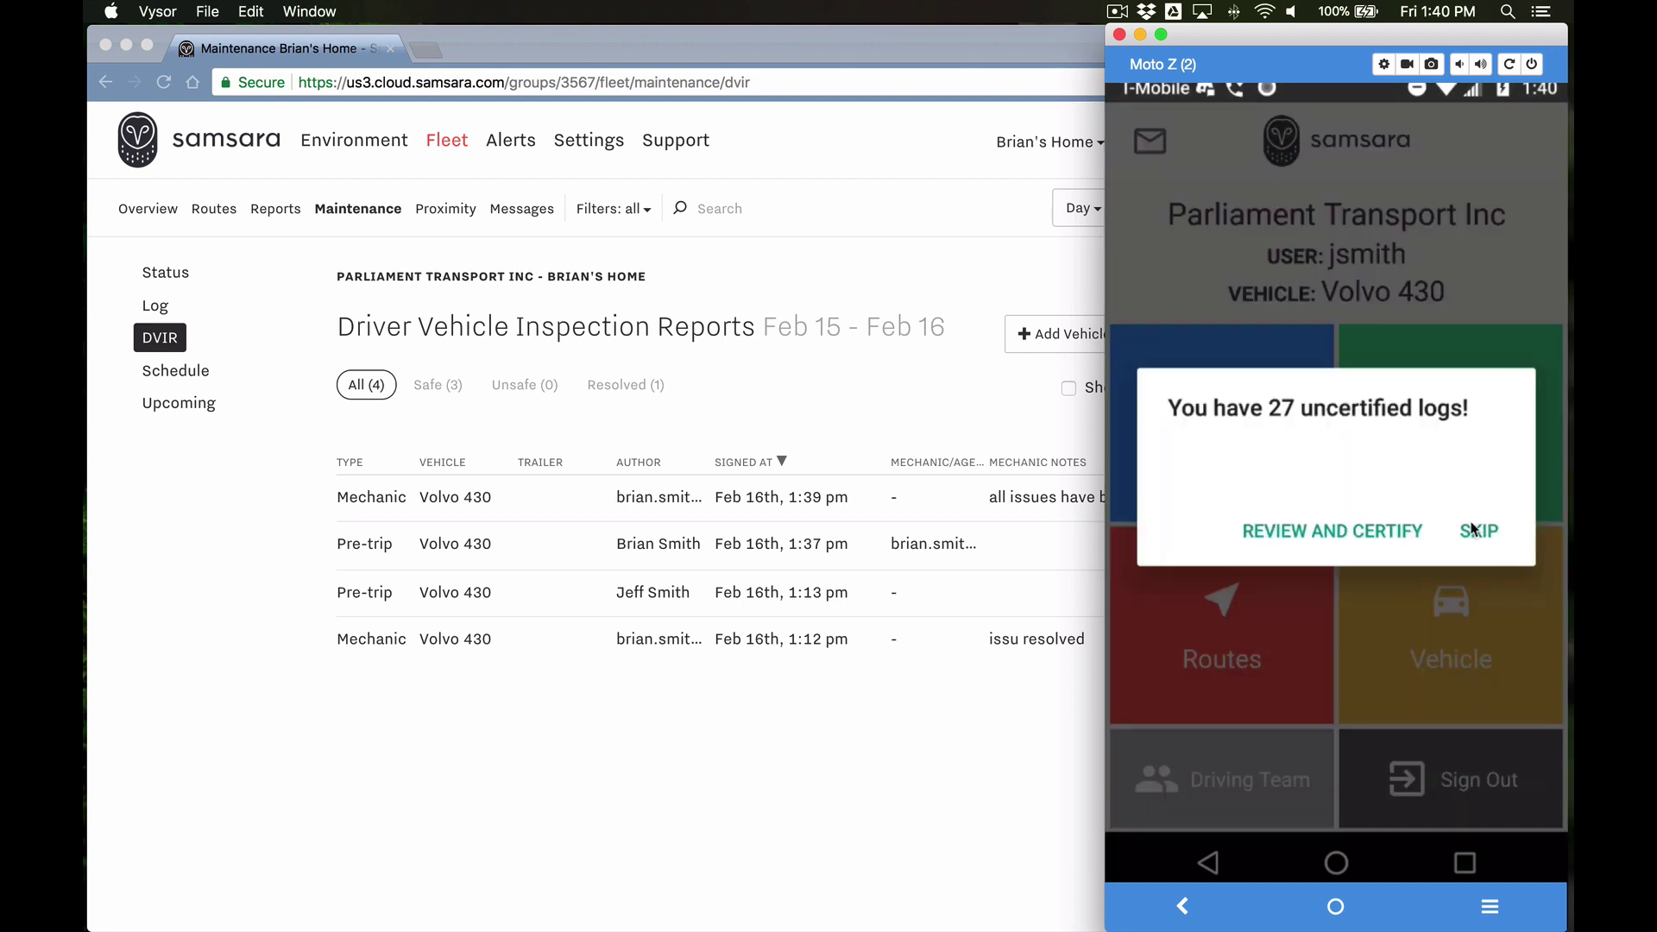
pyautogui.click(1472, 529)
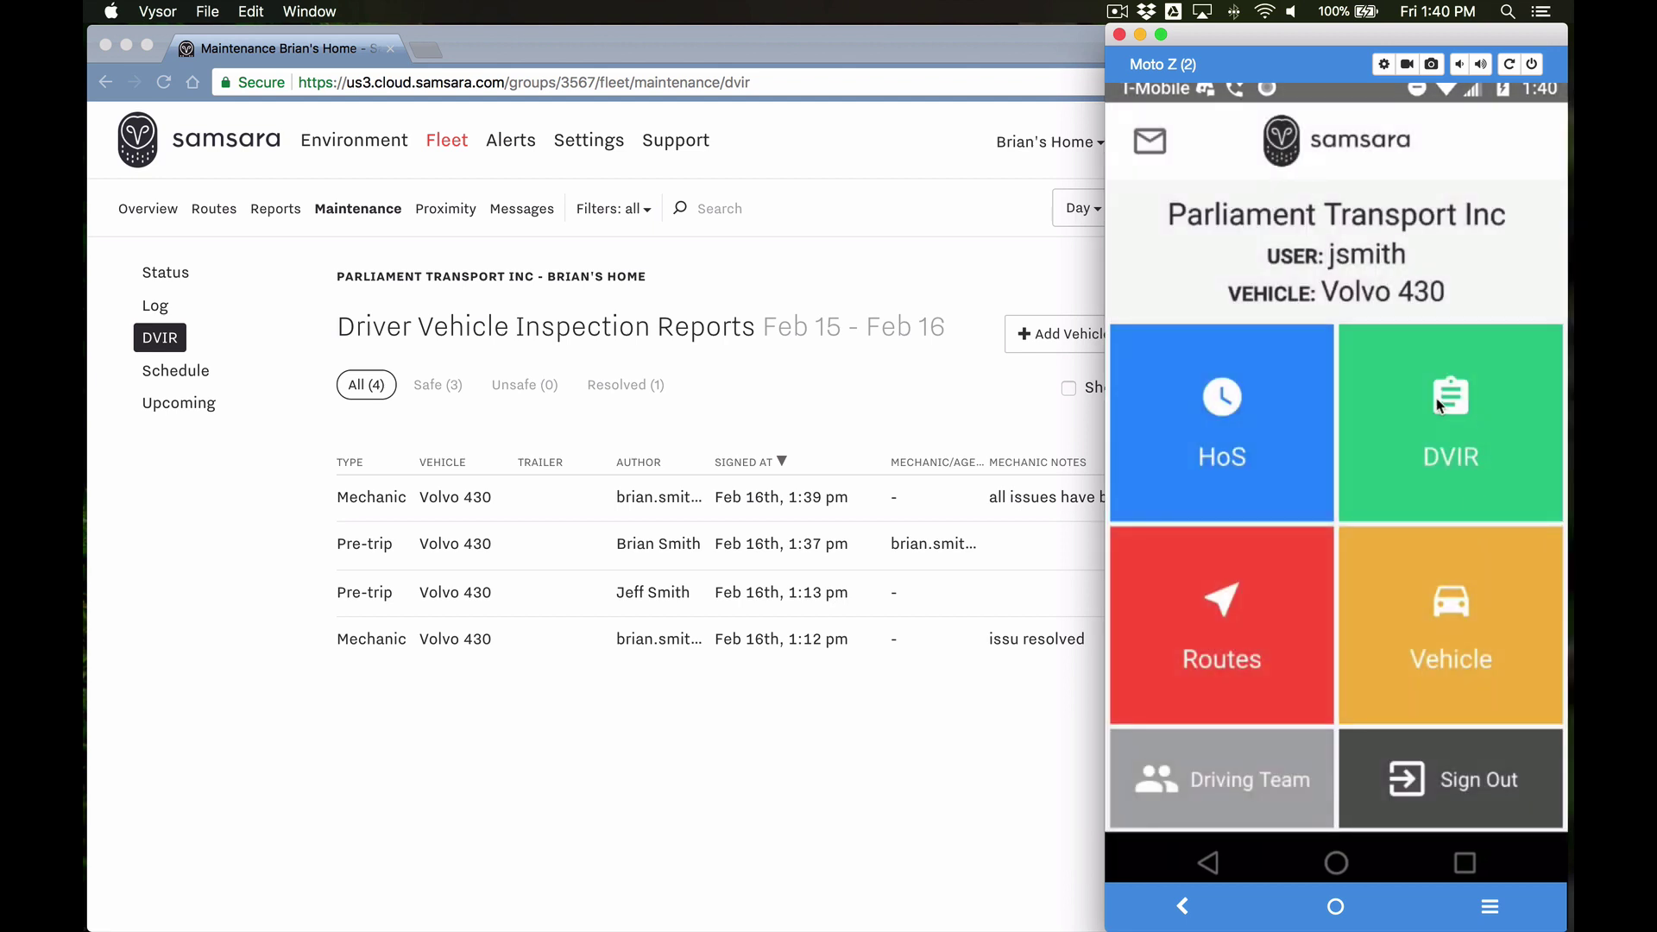
# Step: Start a new Pre-Trip DVIR for Volvo 430, switching the driver to On Duty
pyautogui.click(1450, 403)
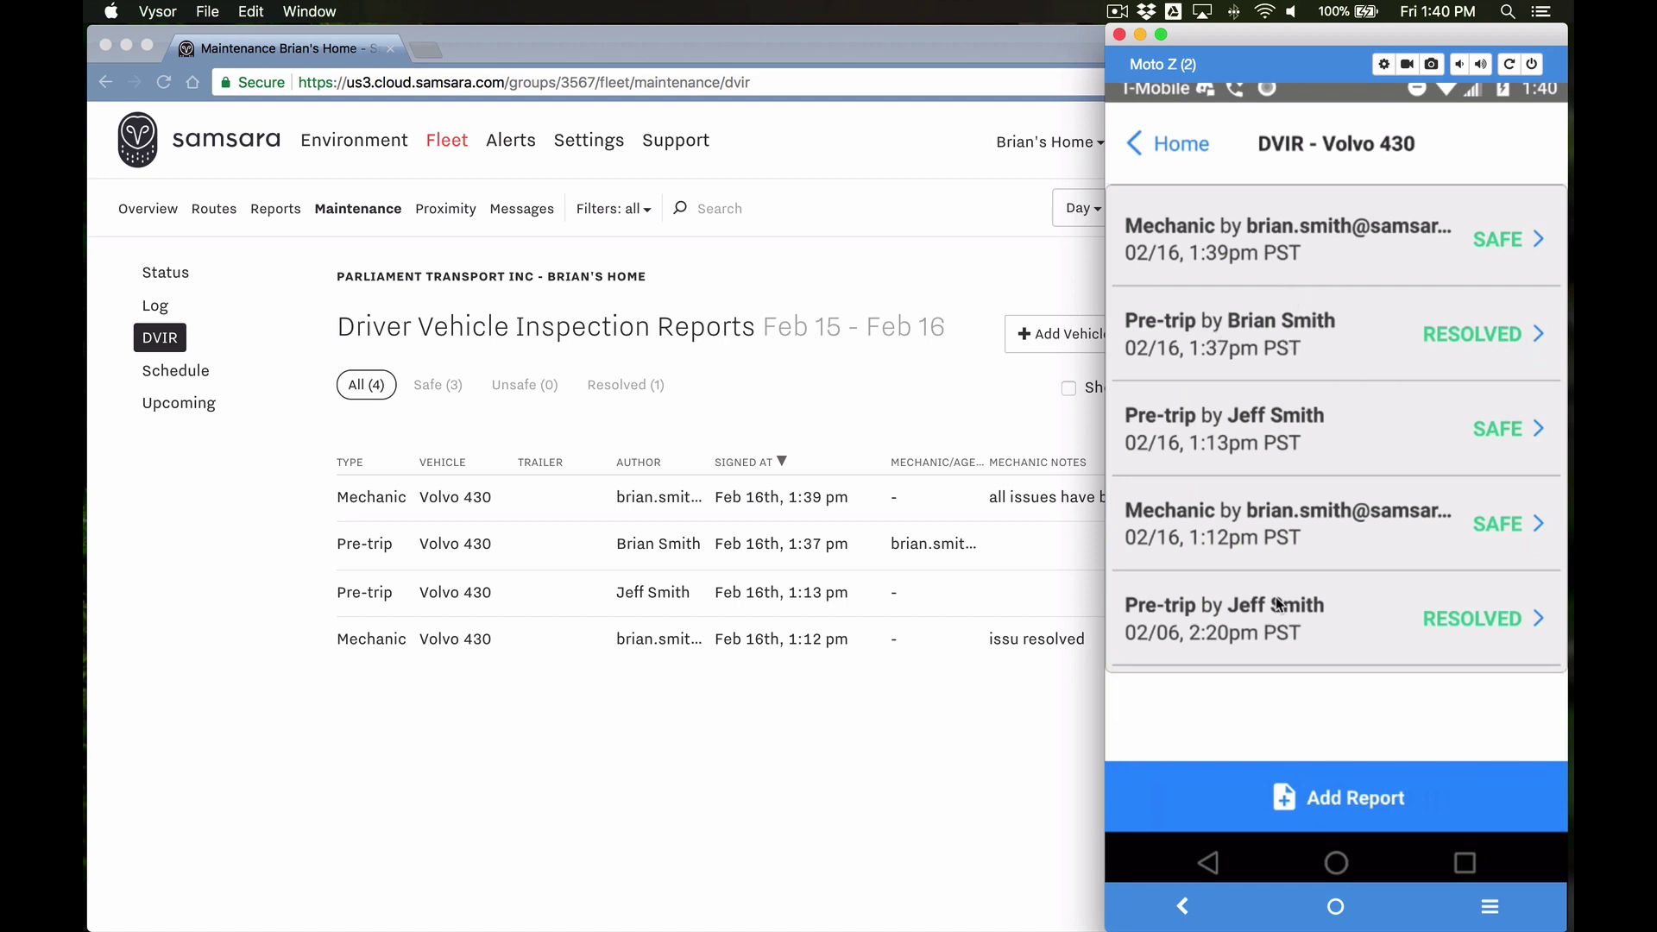
pyautogui.click(1327, 804)
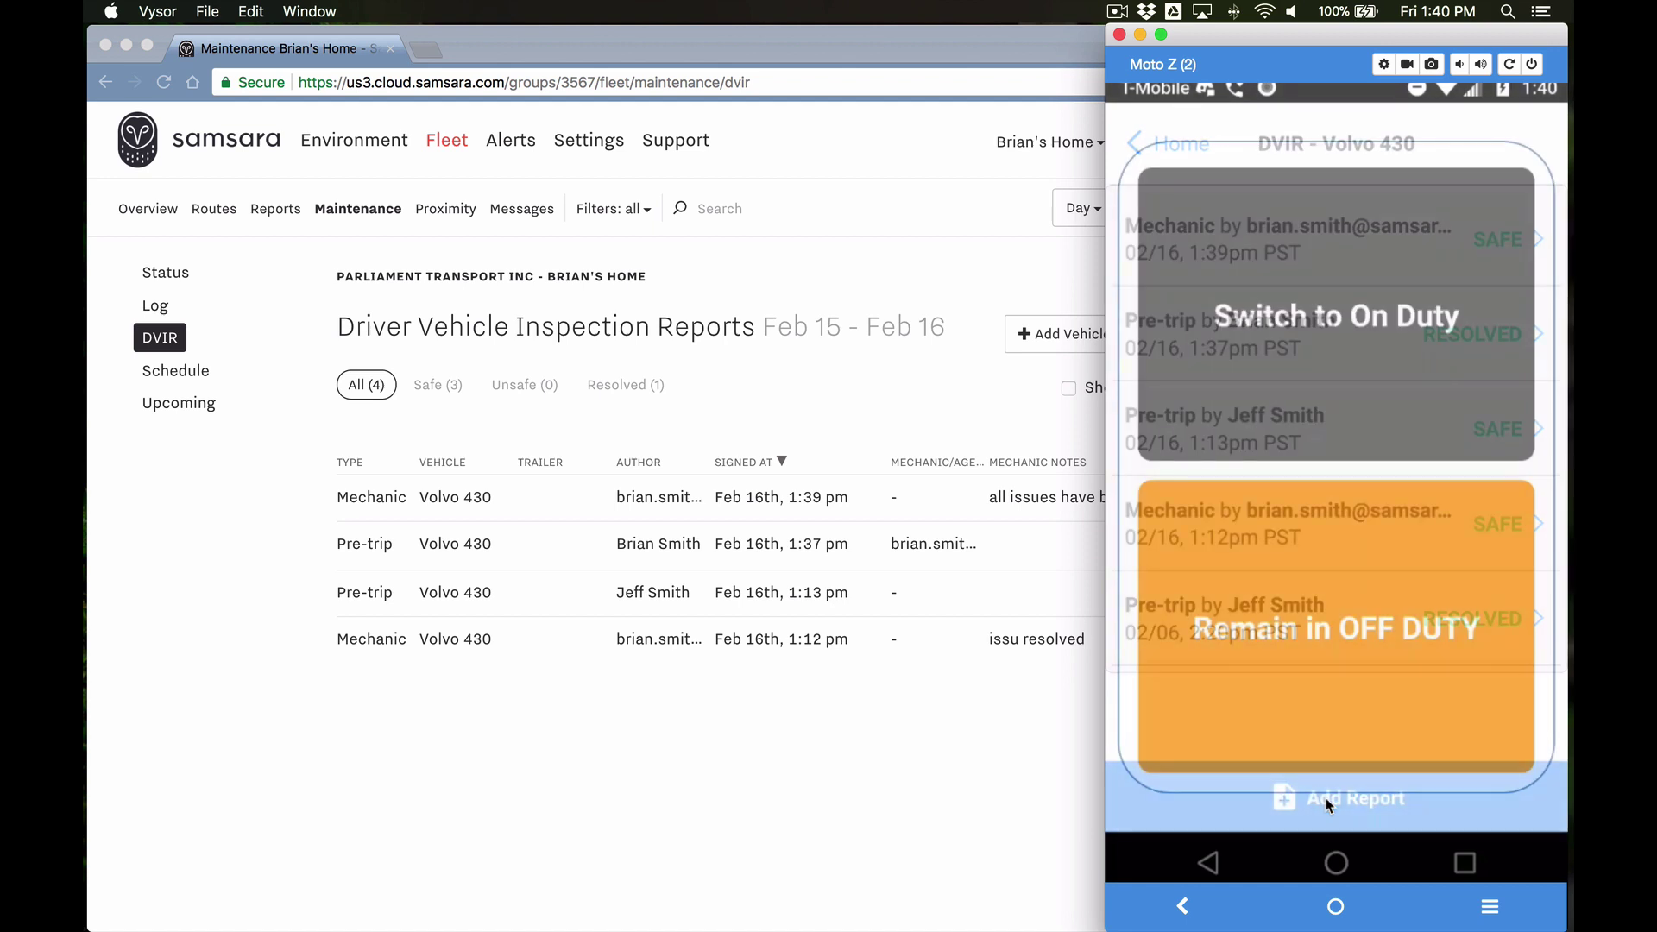
pyautogui.click(1356, 329)
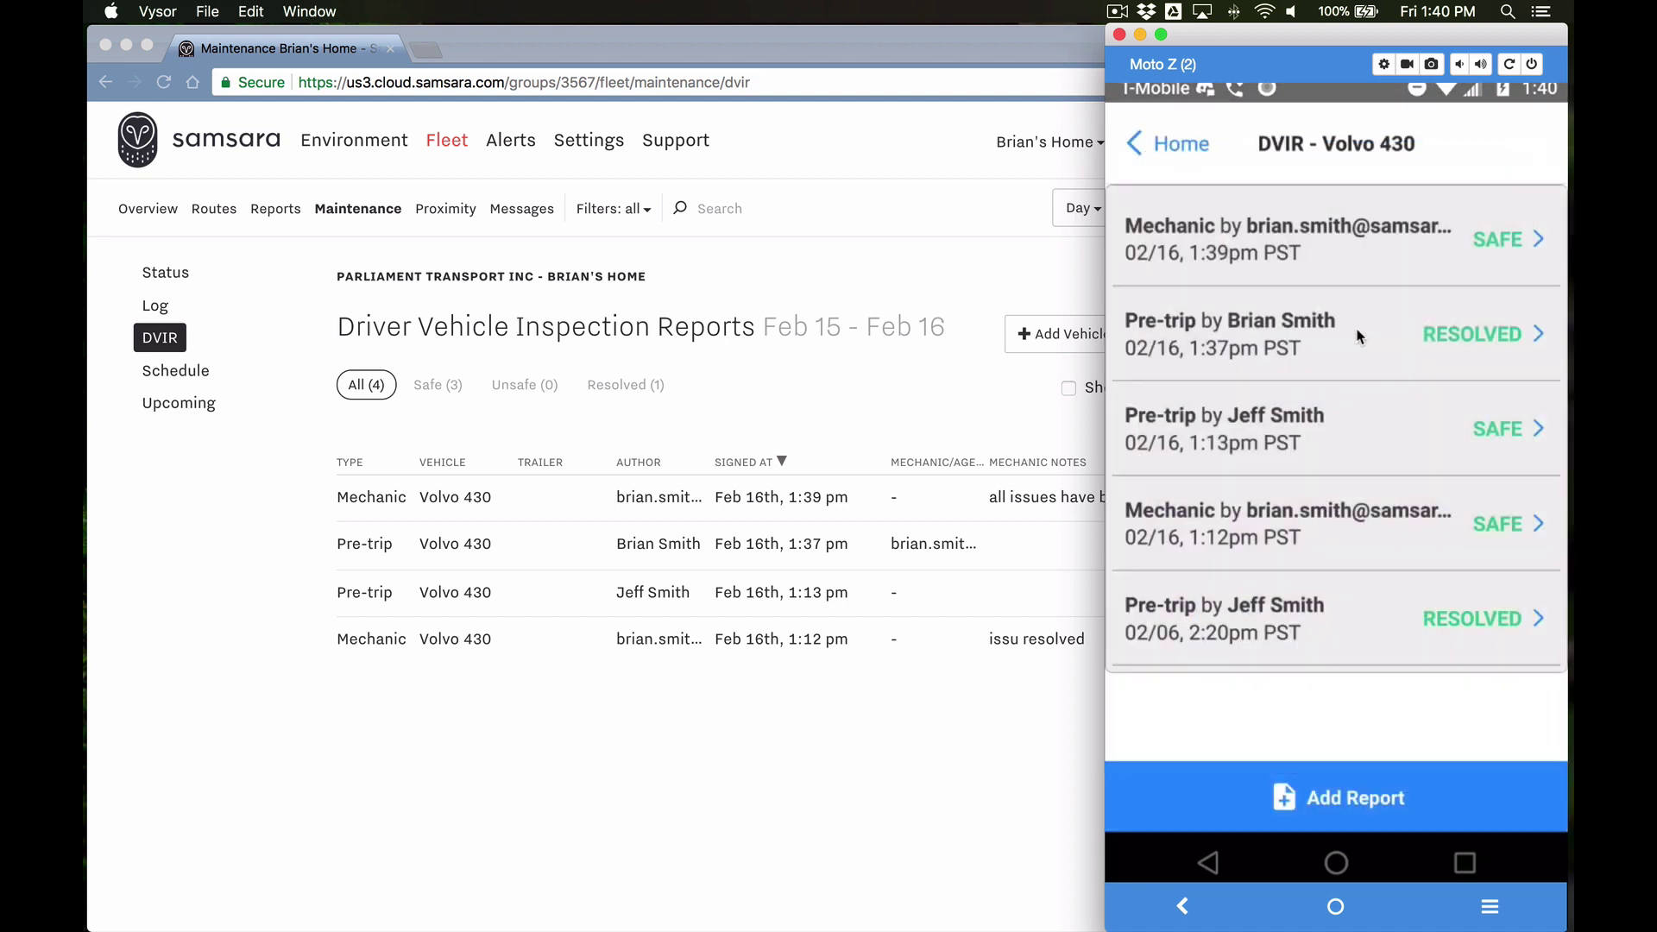
pyautogui.click(1317, 785)
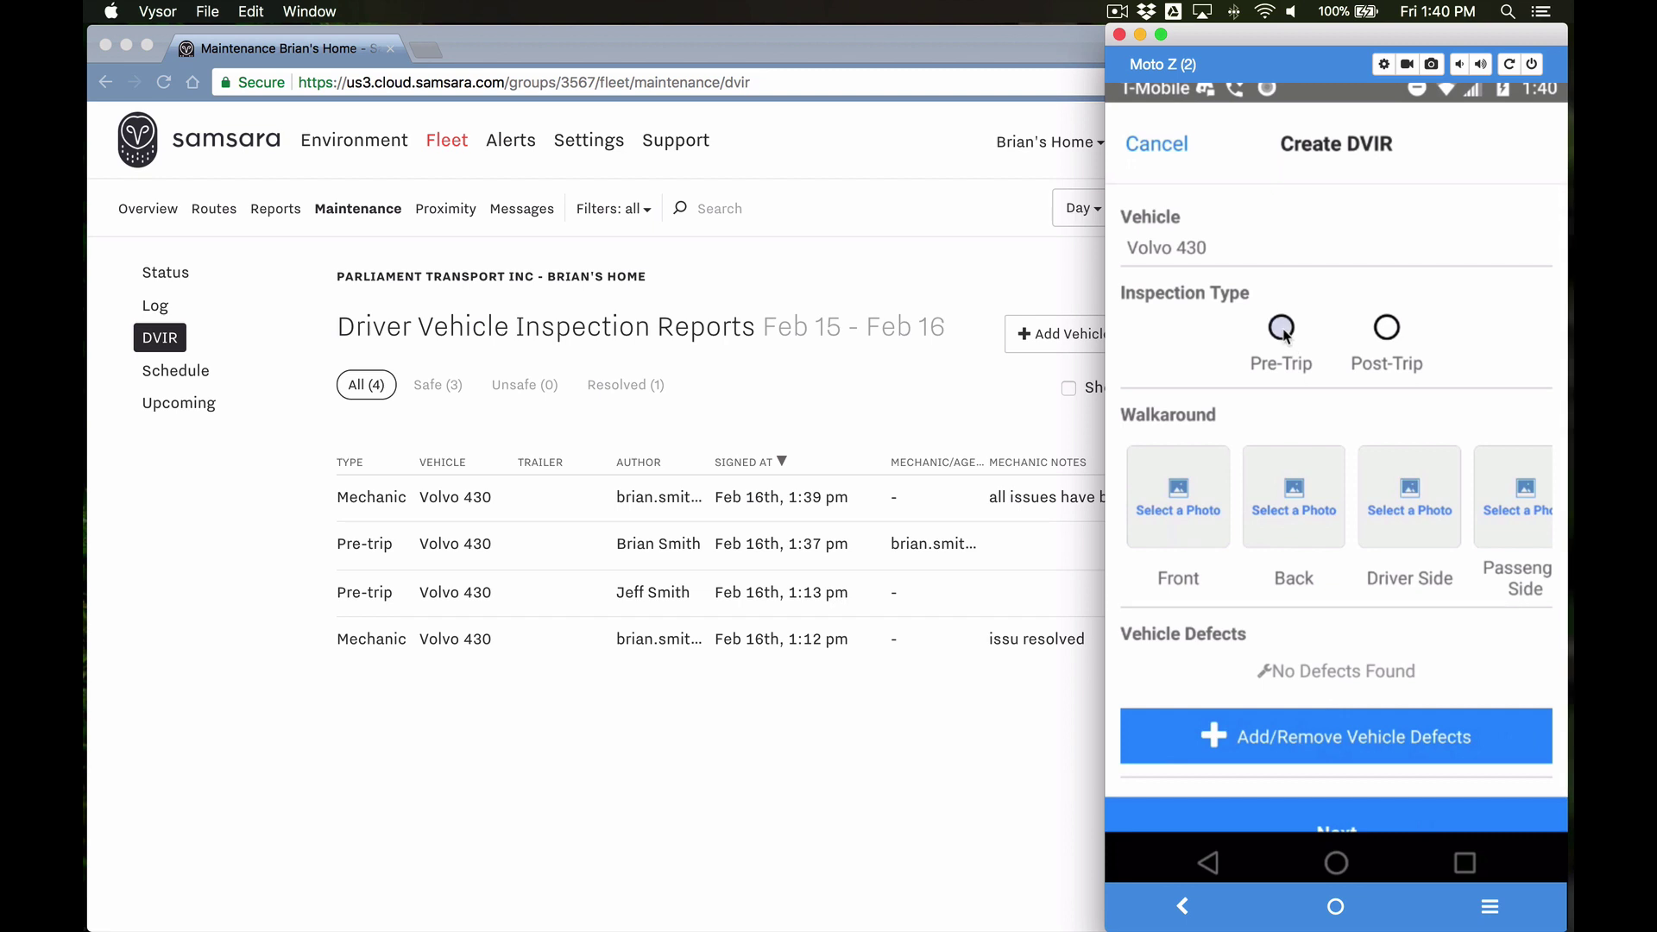
pyautogui.click(1283, 329)
pyautogui.scroll(-1, 1283, 592)
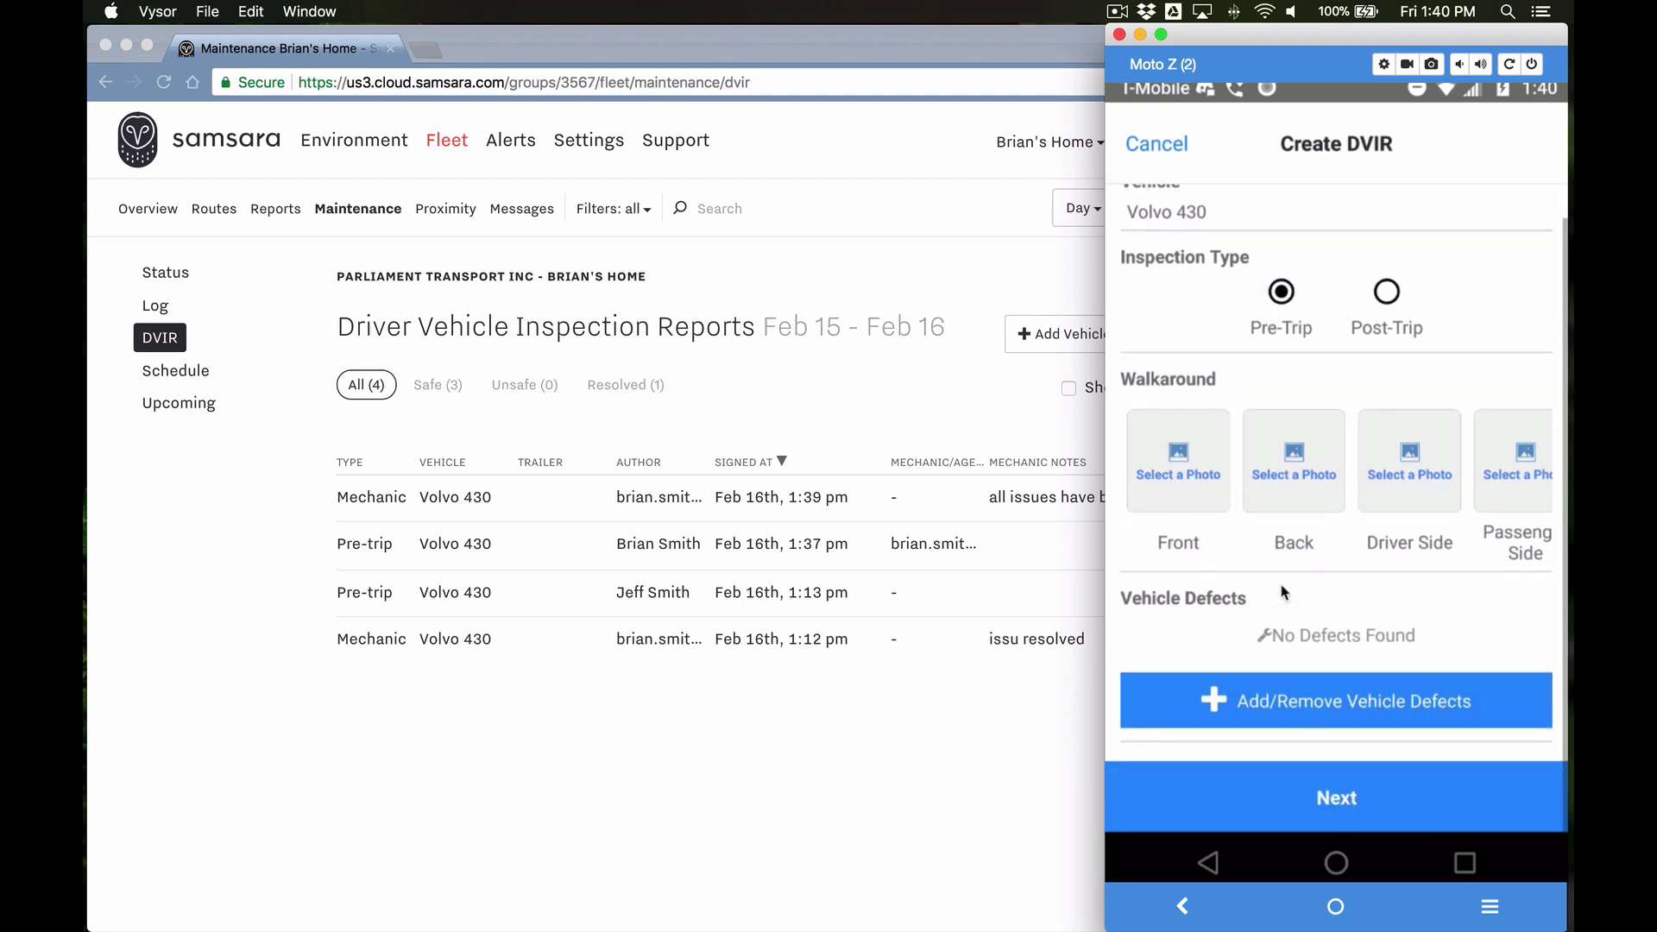
pyautogui.click(1328, 799)
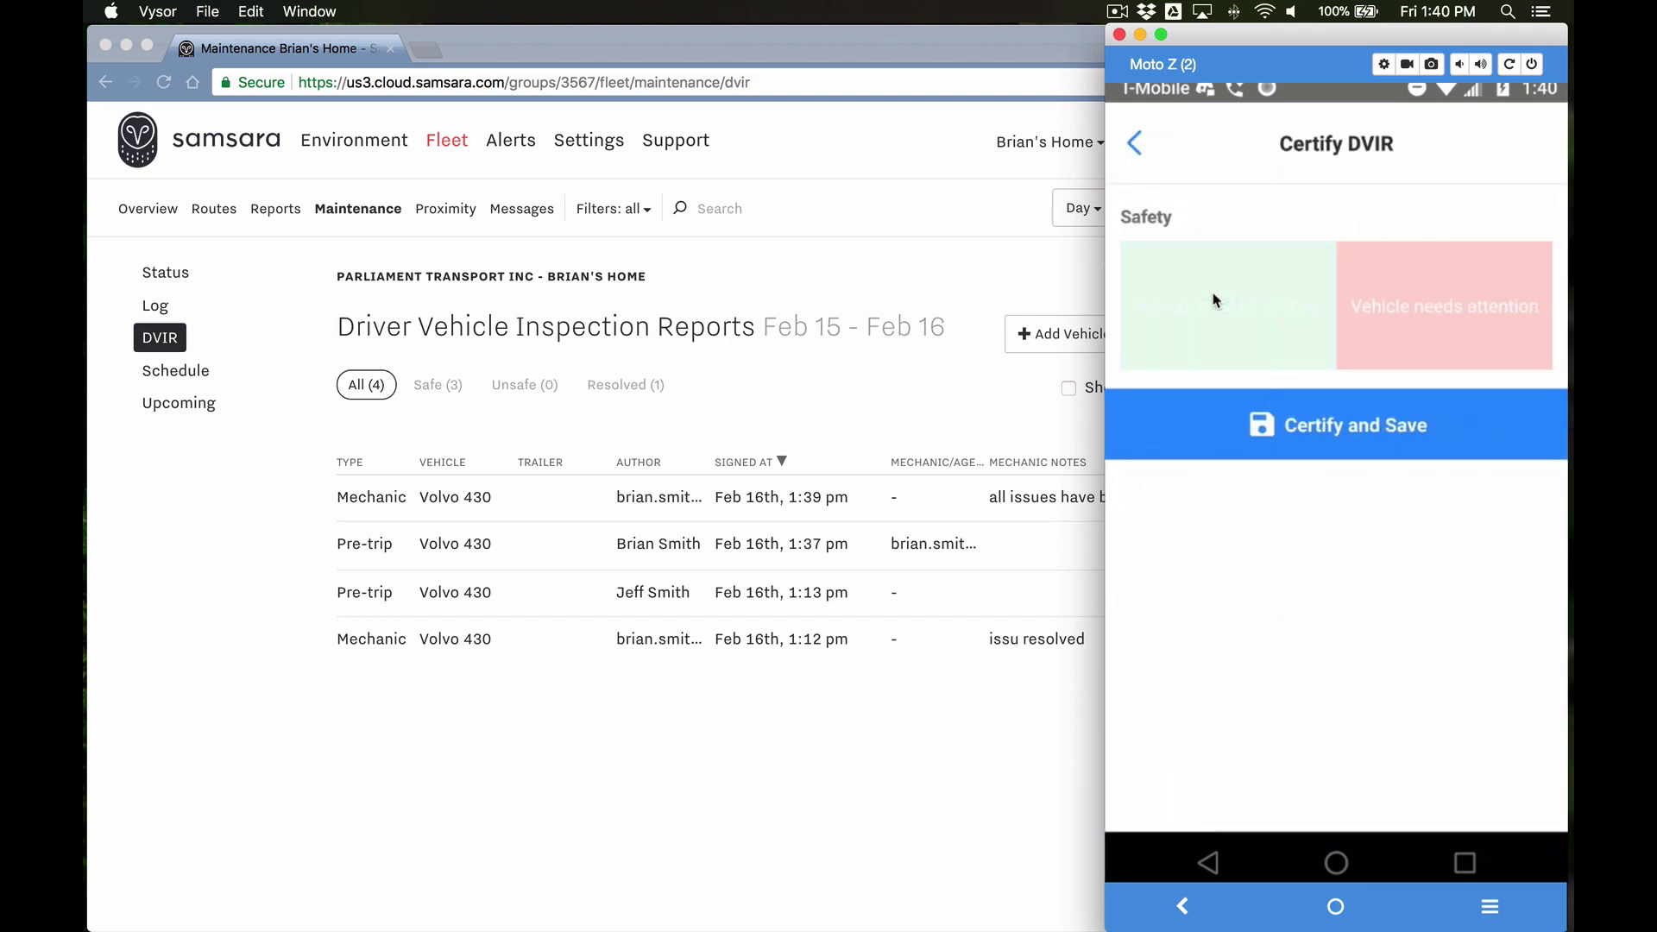
# Step: Certify the vehicle SAFE with previous defects corrected and save the report
pyautogui.click(1213, 299)
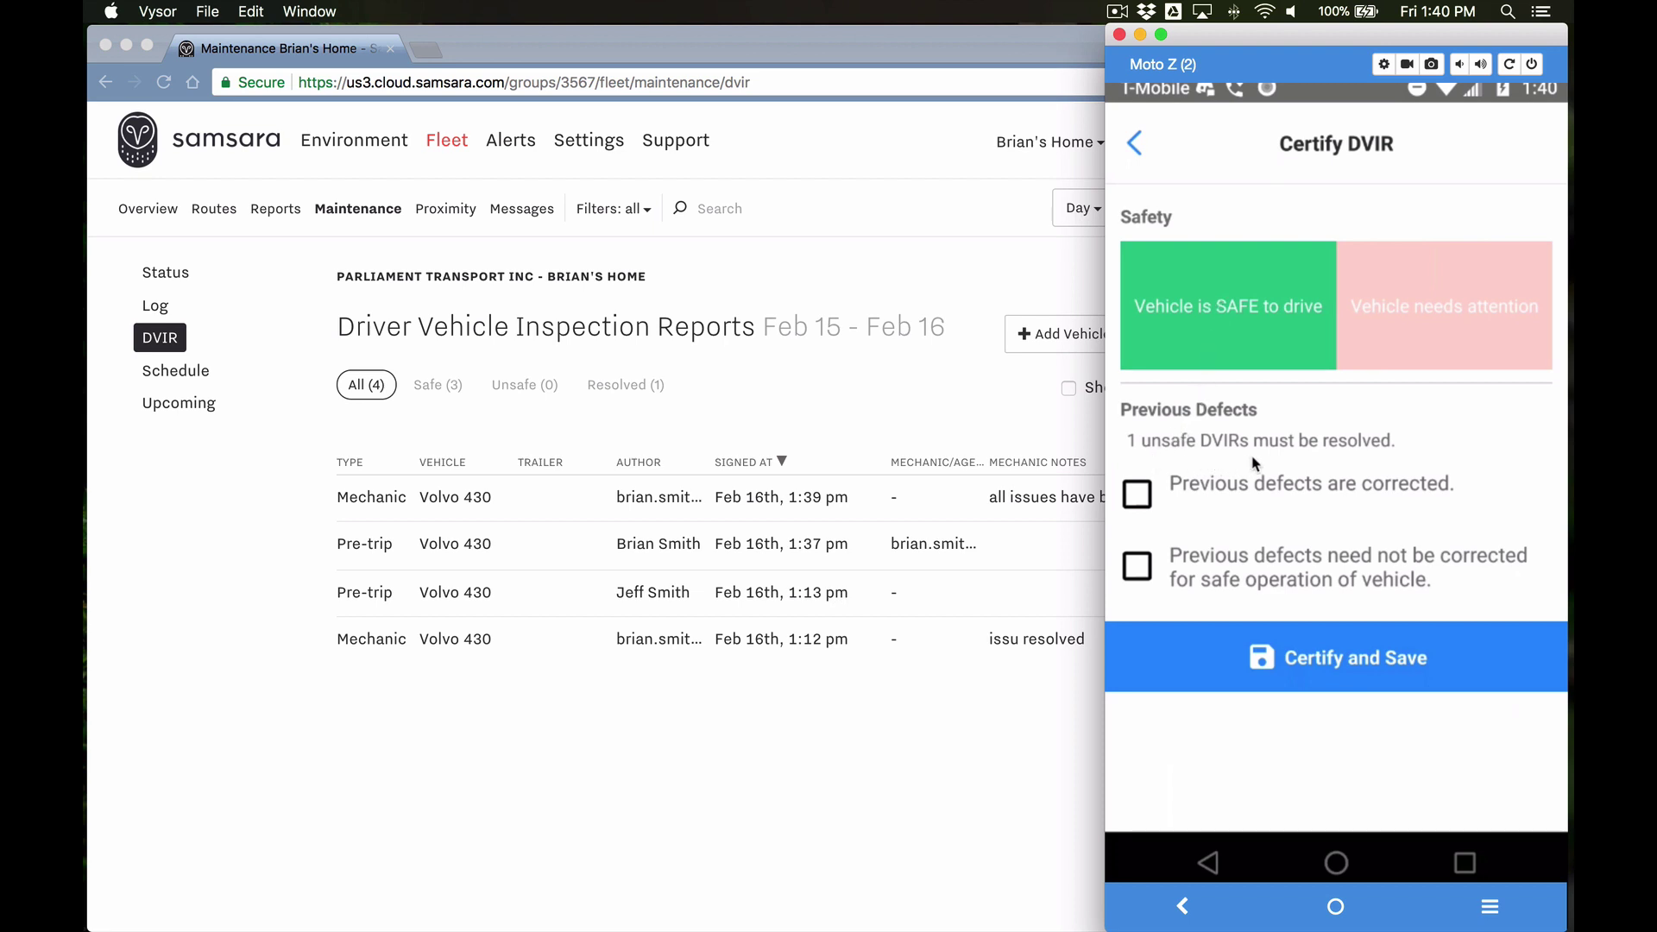
pyautogui.click(1136, 495)
pyautogui.click(1325, 661)
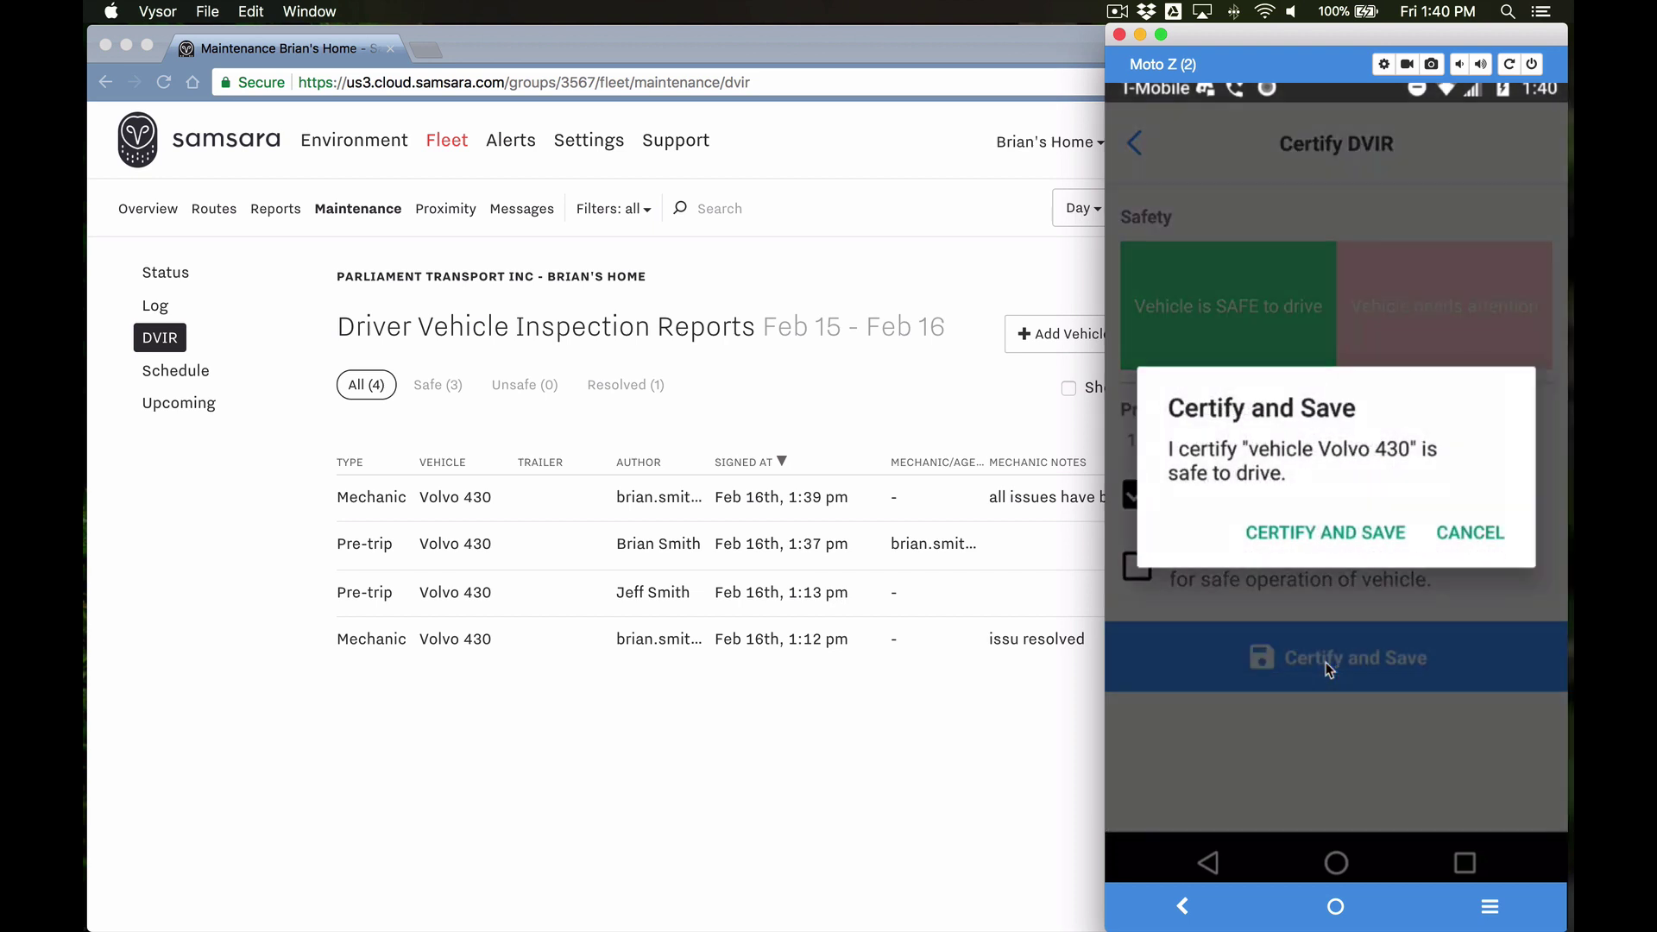
pyautogui.click(1313, 528)
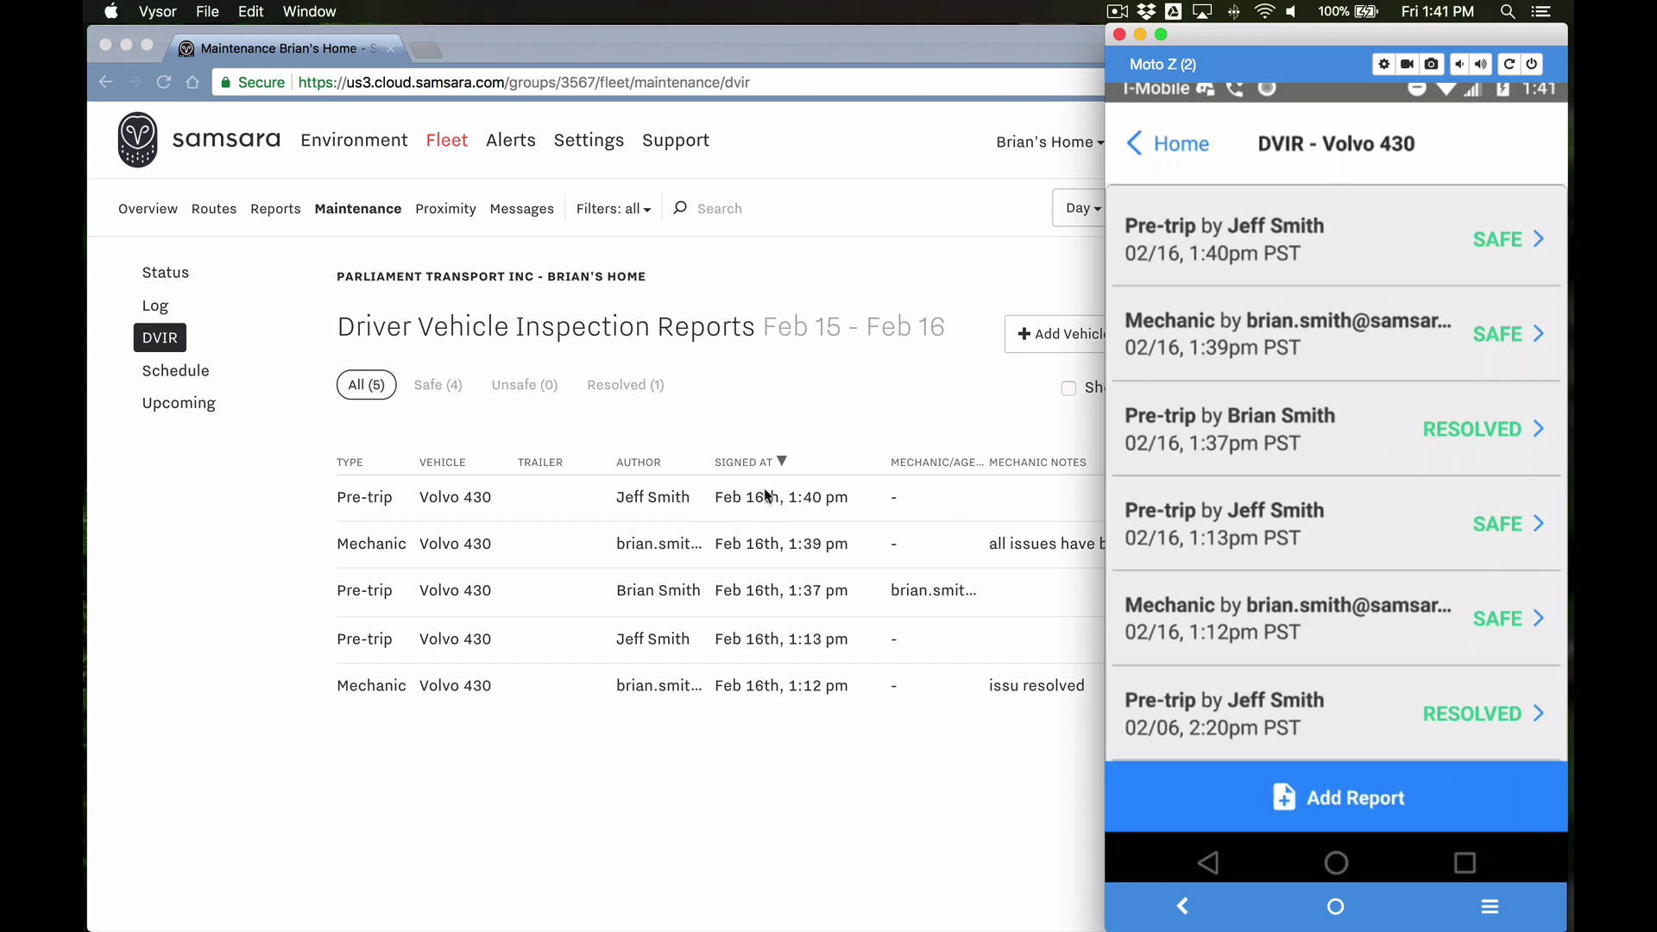
# Step: Review the new 1:40 pm pre-trip report in the Driver app
pyautogui.click(832, 420)
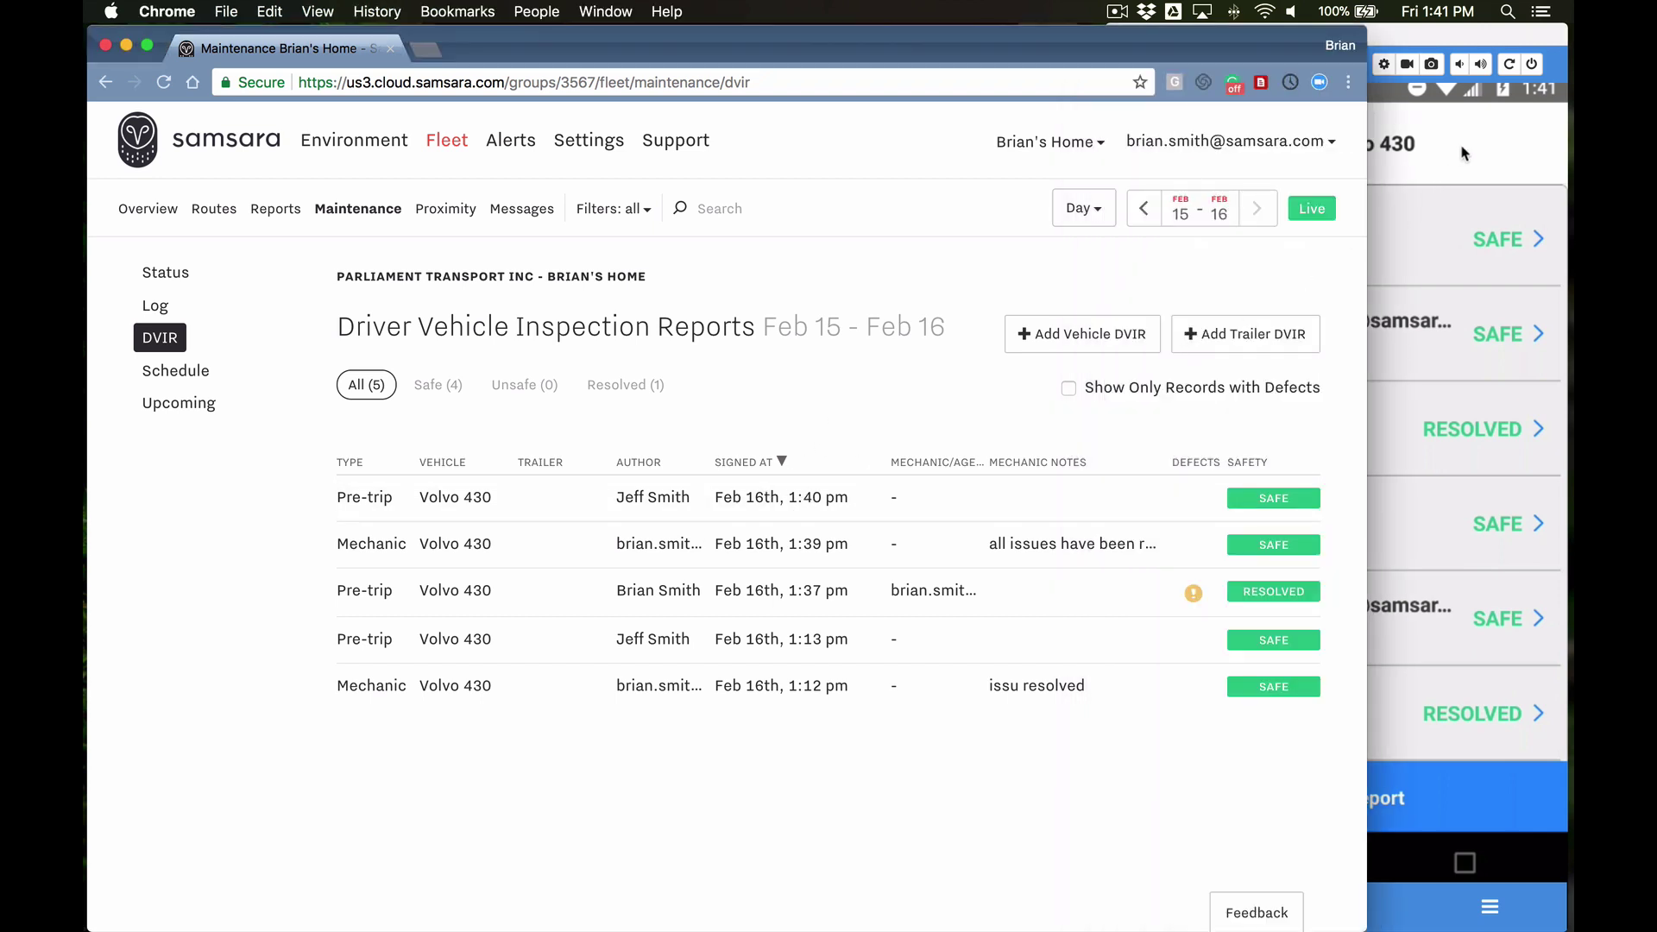
pyautogui.click(1461, 148)
pyautogui.click(1286, 247)
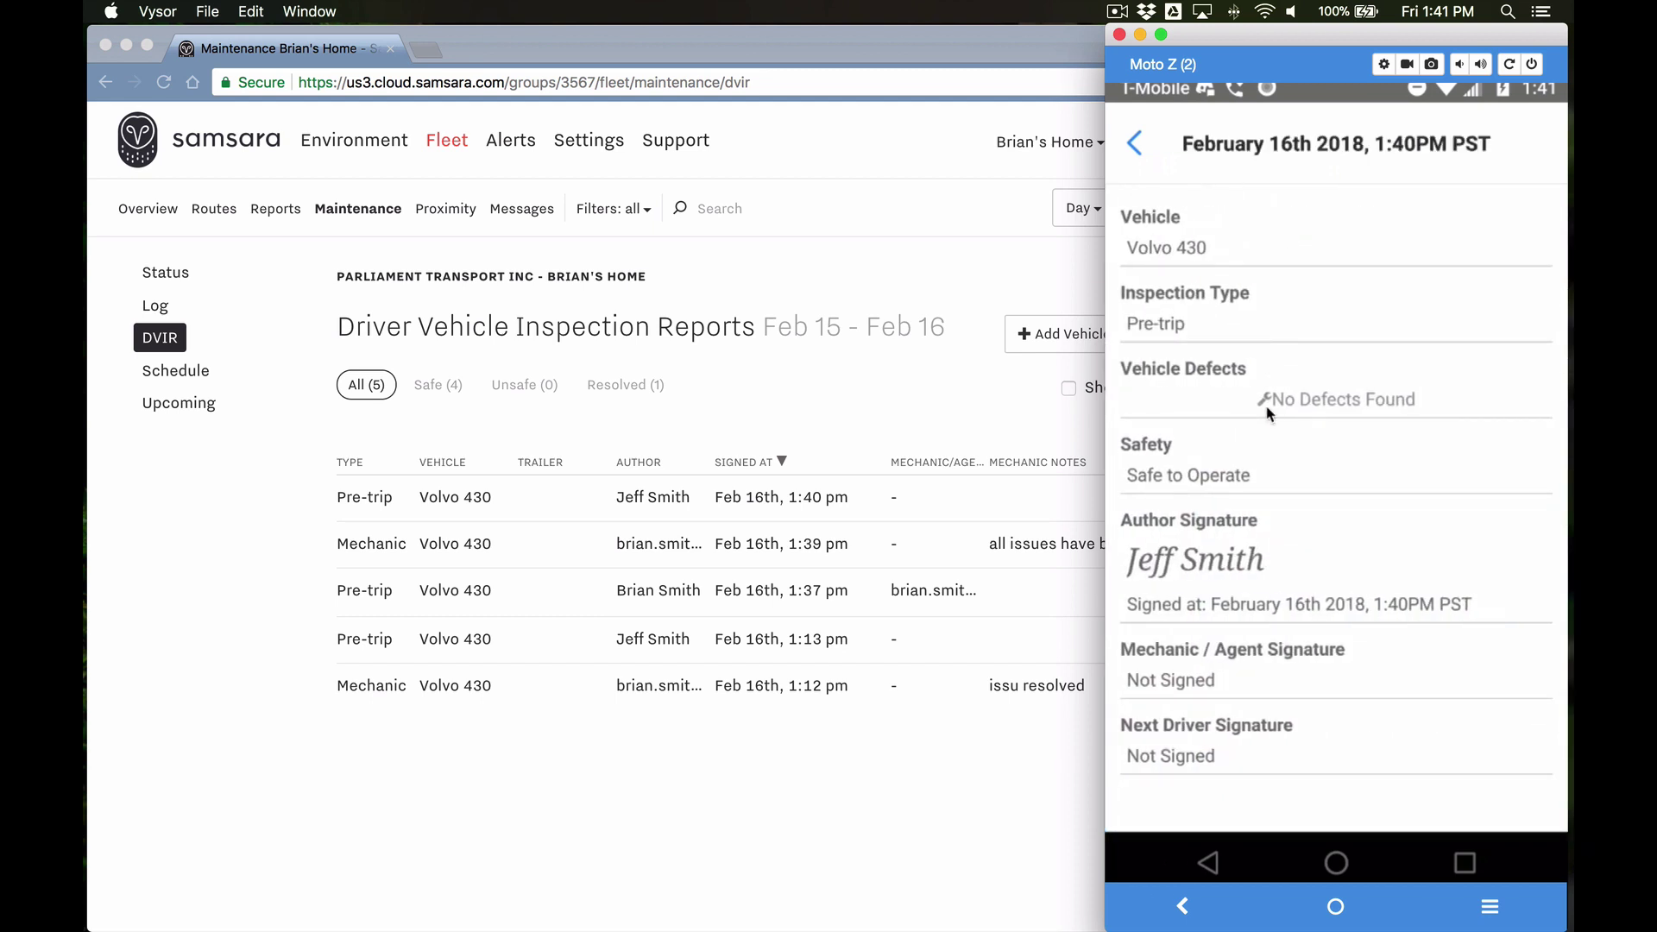
pyautogui.click(1134, 145)
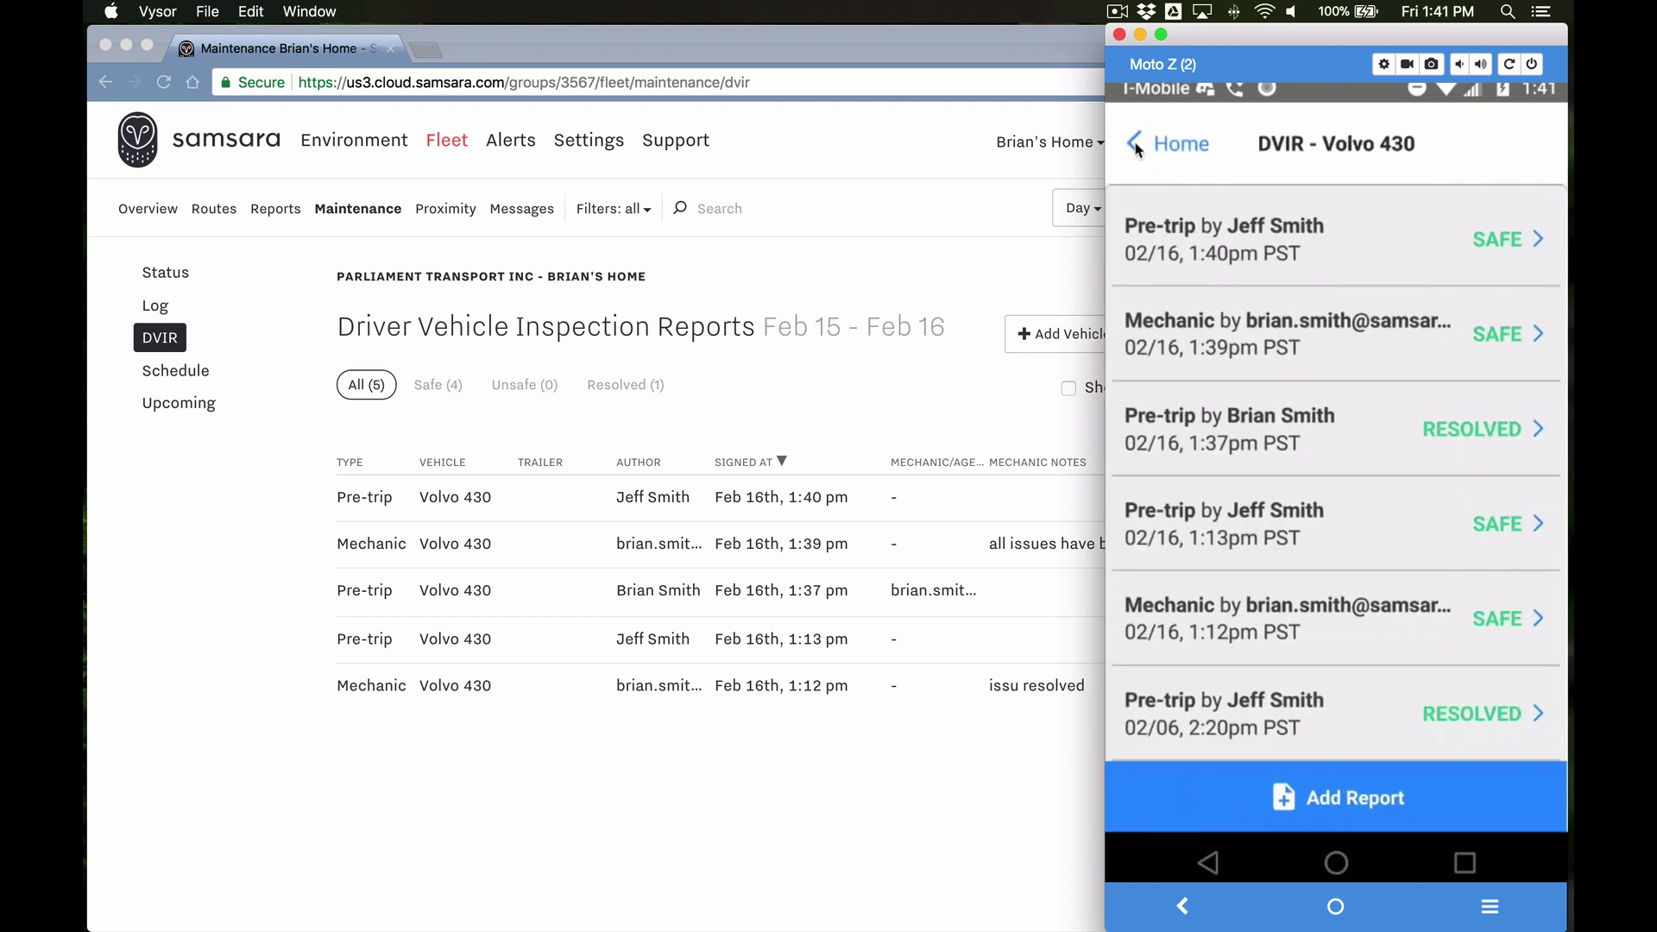
# Step: Check the three signatures on the resolved 1:37 pm pre-trip, then return to the web DVIR list
pyautogui.click(1198, 429)
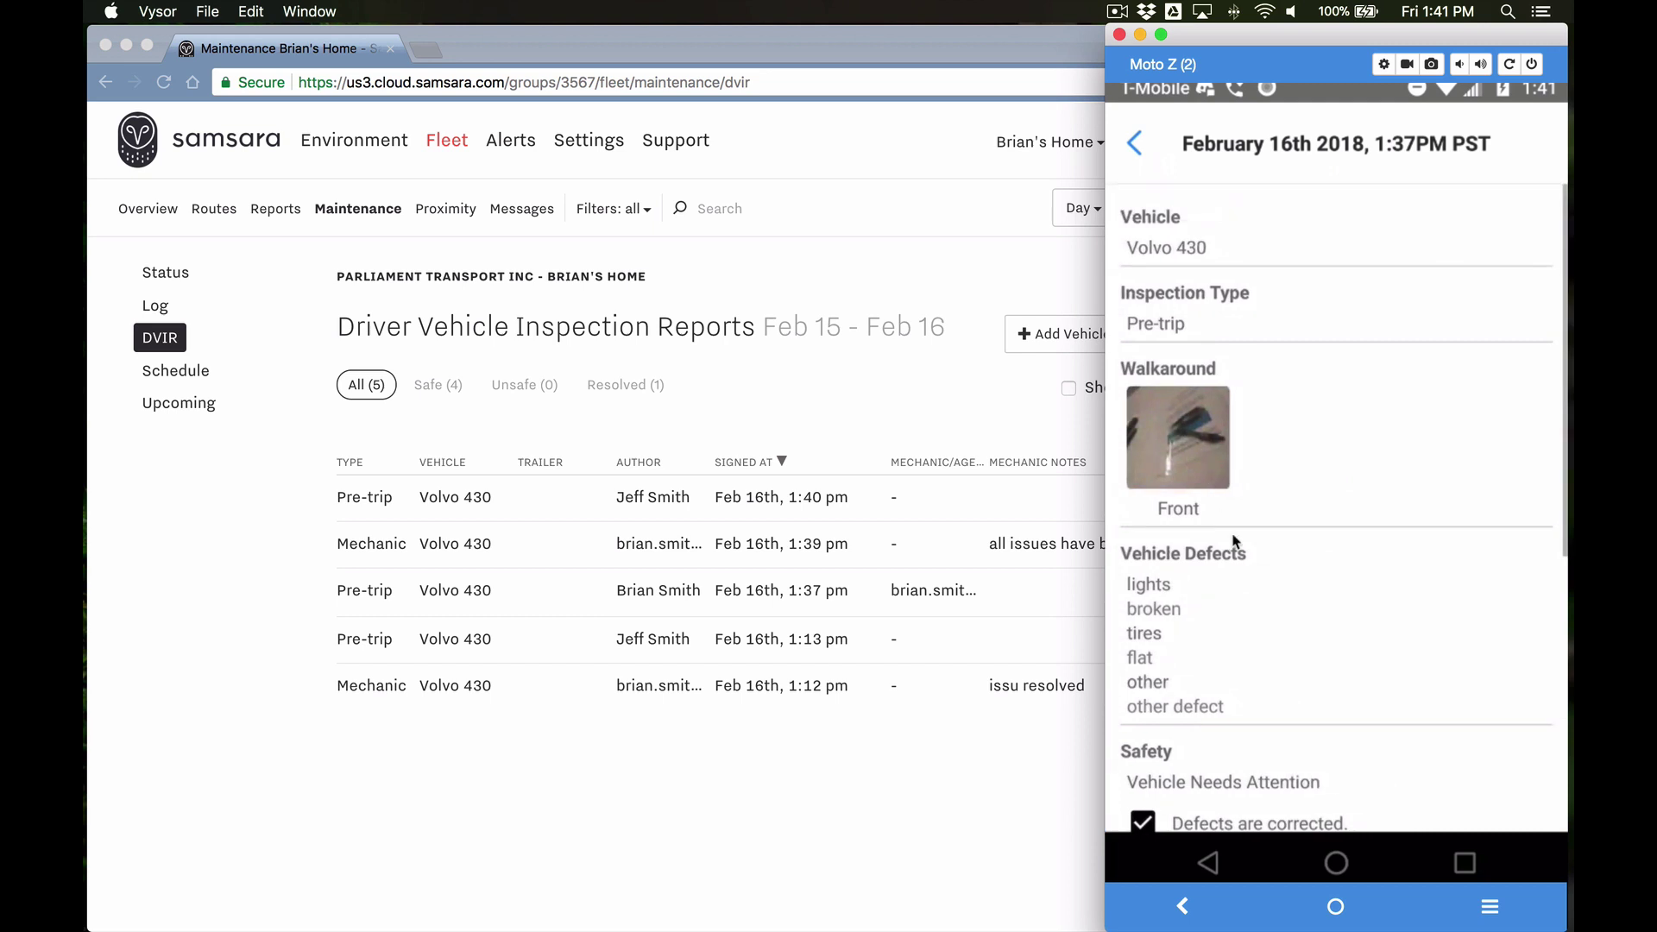
pyautogui.scroll(-5, 1225, 518)
pyautogui.scroll(5, 1234, 539)
pyautogui.scroll(-5, 1234, 540)
pyautogui.scroll(4, 1234, 540)
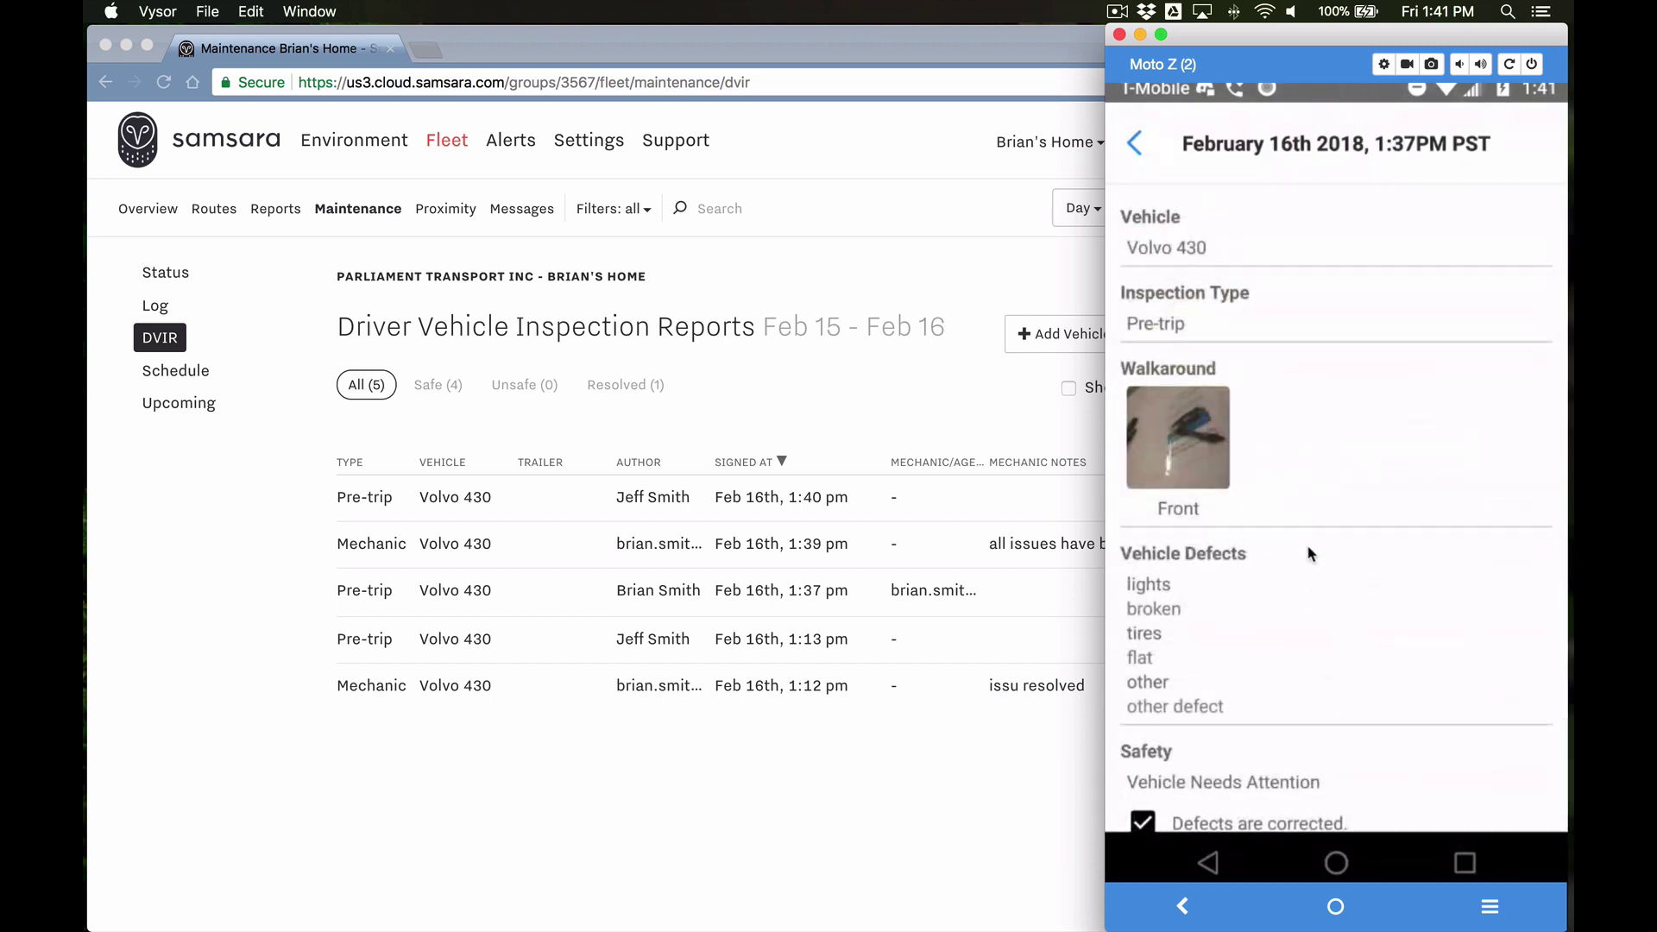
pyautogui.scroll(-5, 1306, 547)
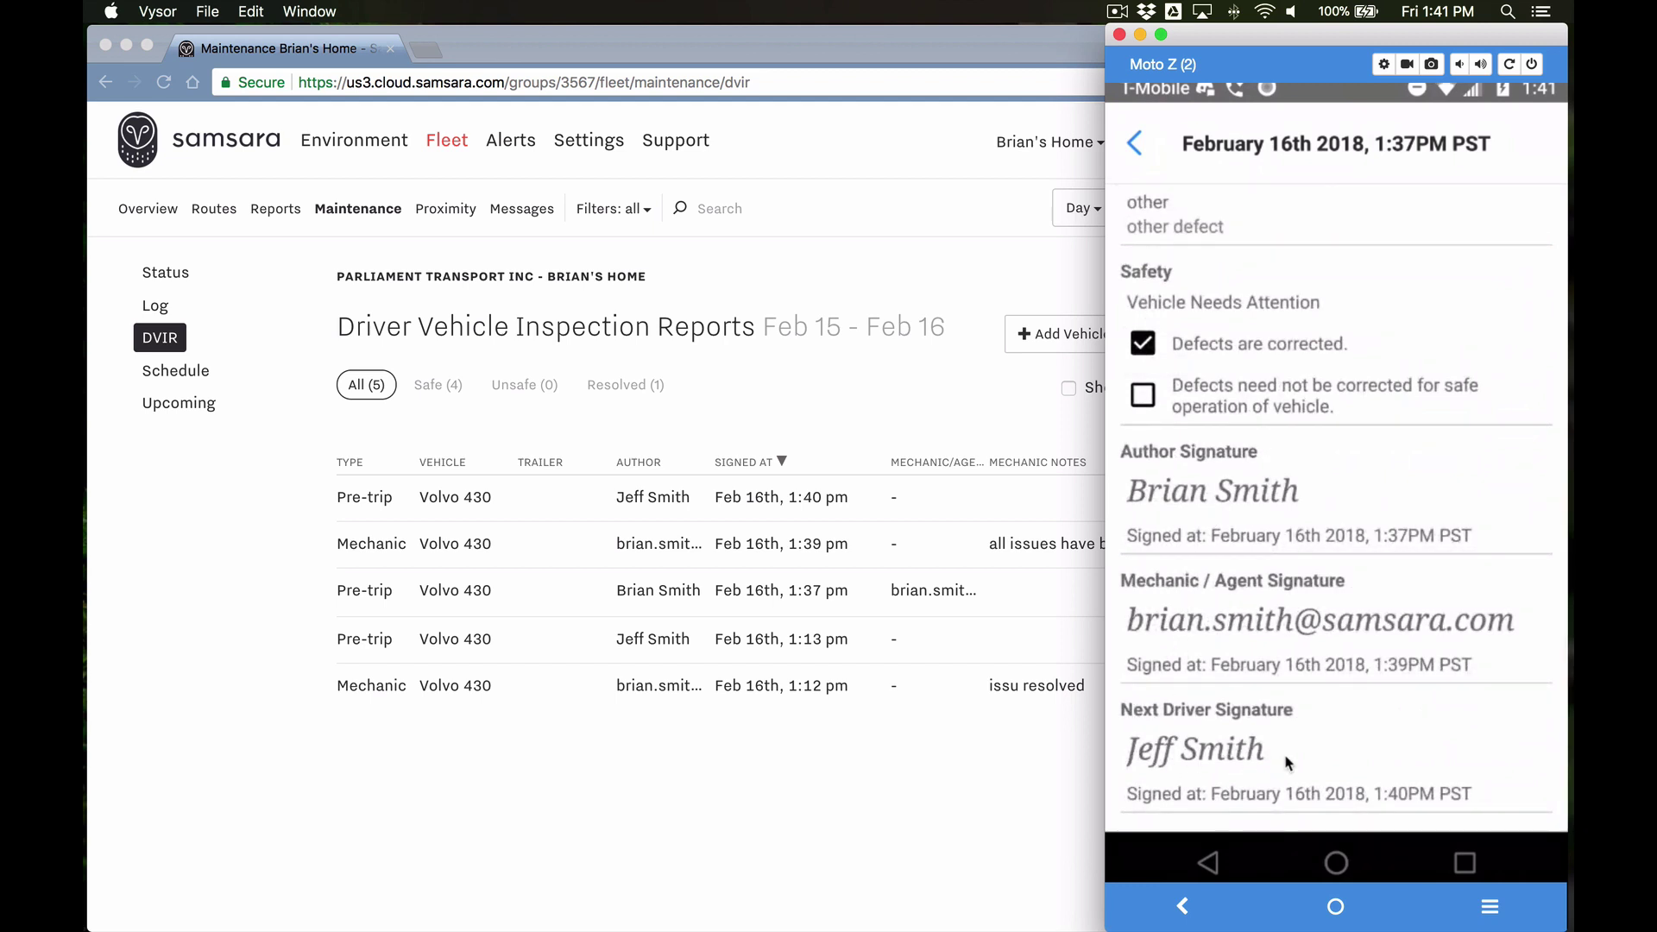
pyautogui.click(941, 790)
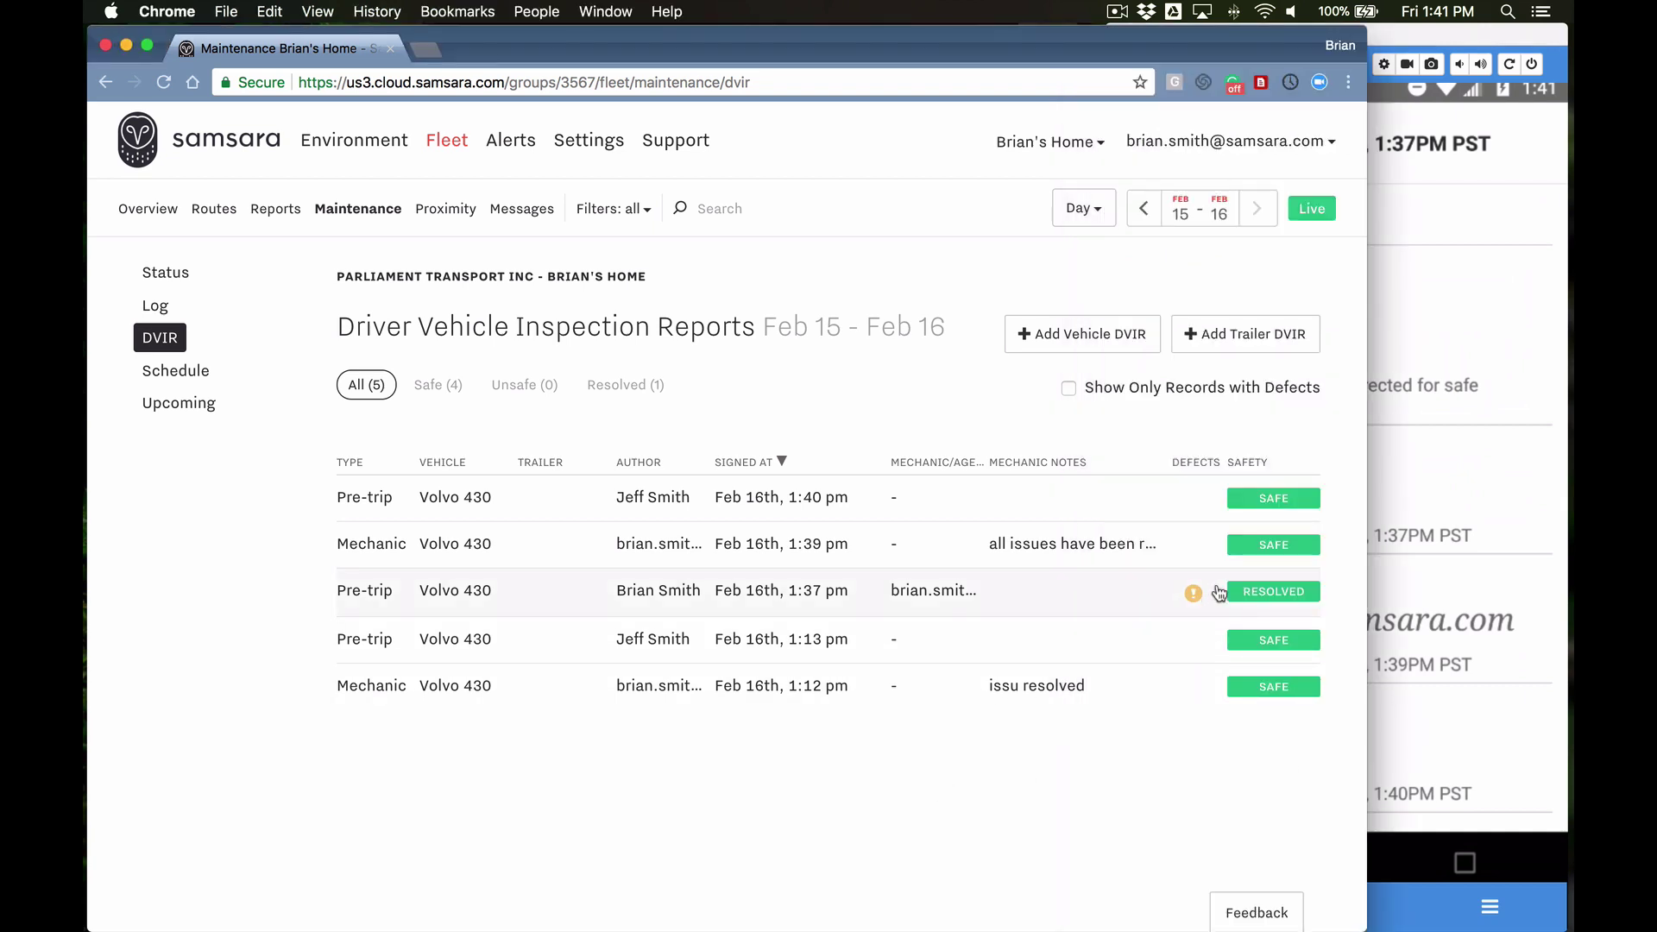
pyautogui.click(1122, 604)
pyautogui.scroll(-10, 861, 695)
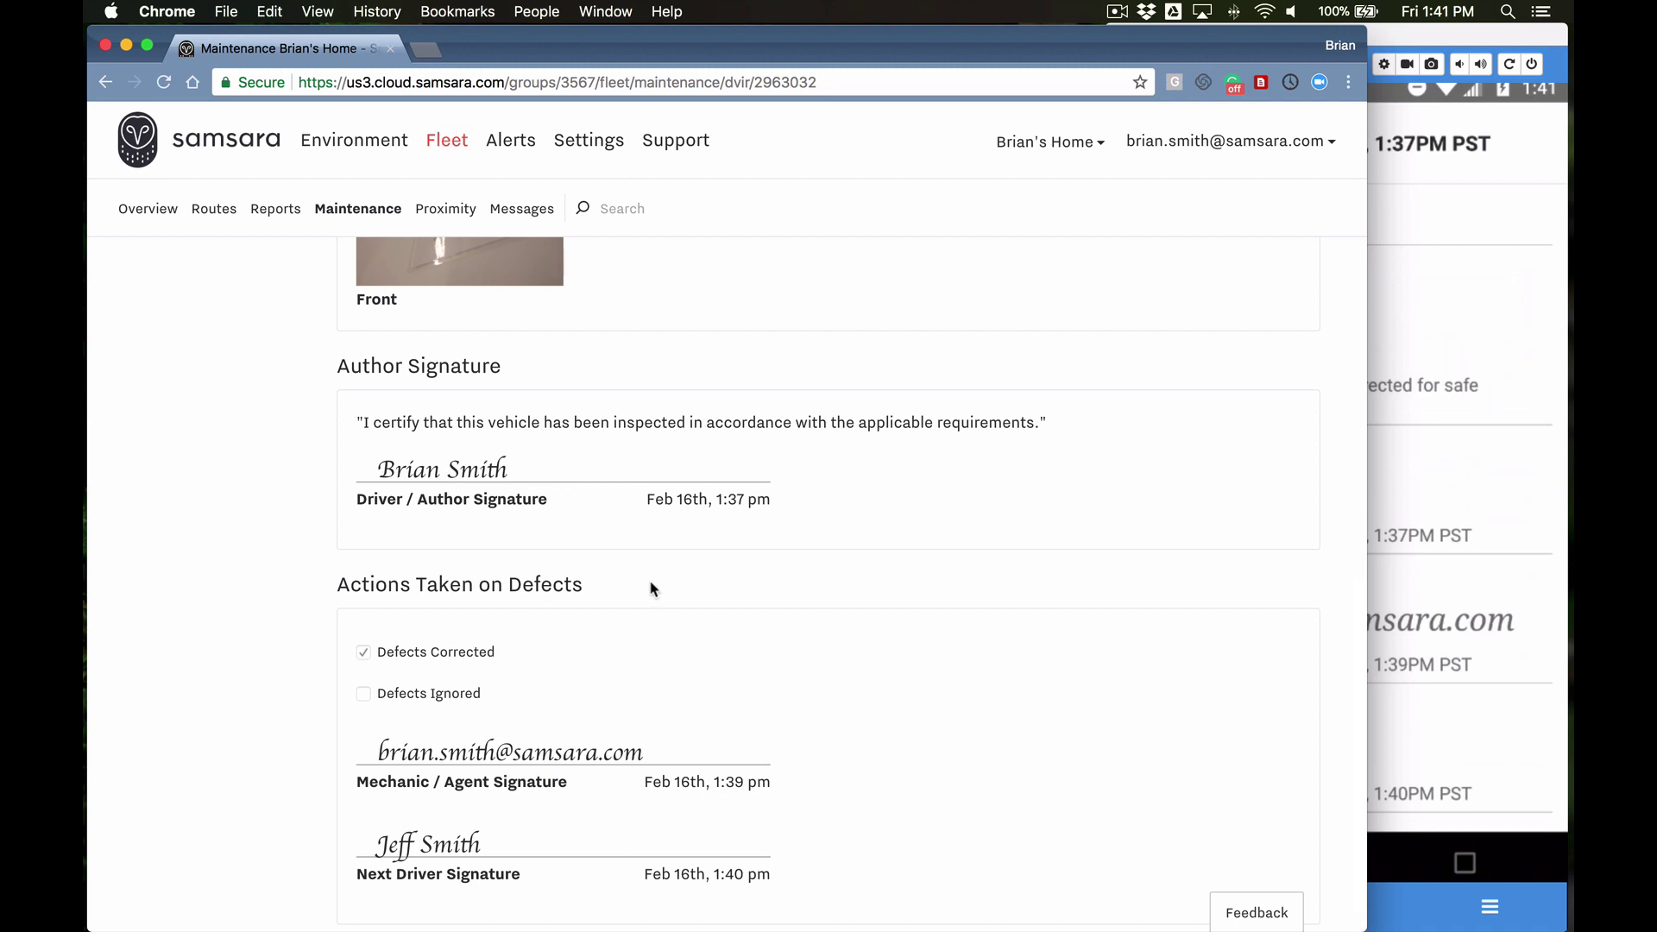
pyautogui.scroll(-1, 639, 588)
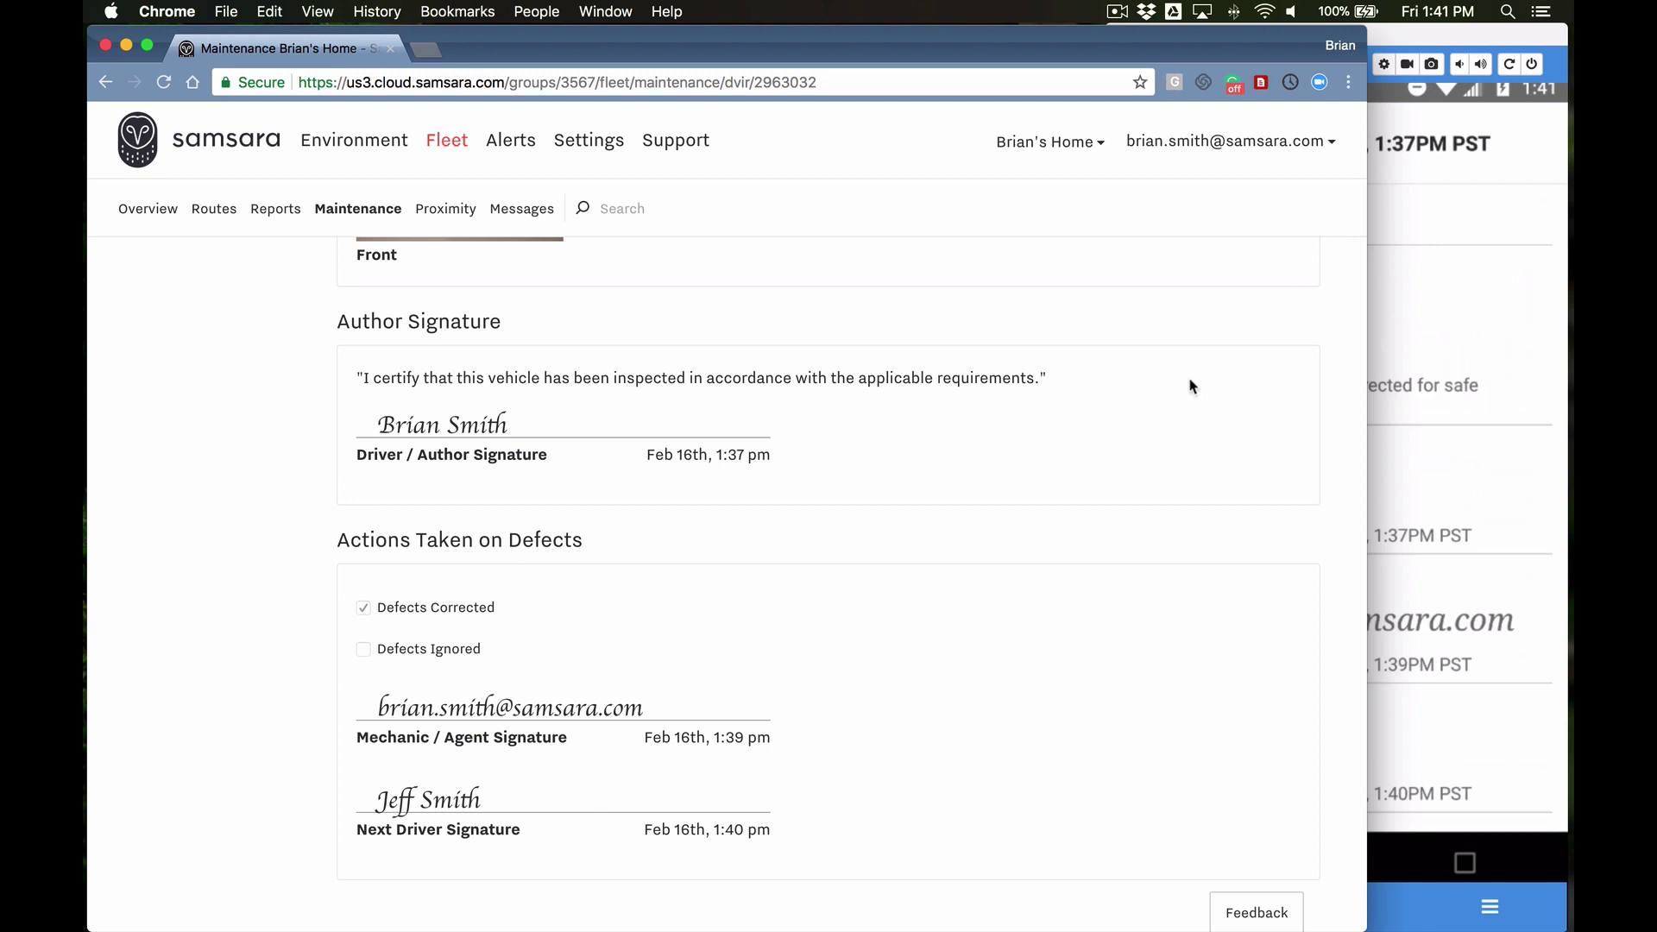
pyautogui.scroll(15, 1122, 455)
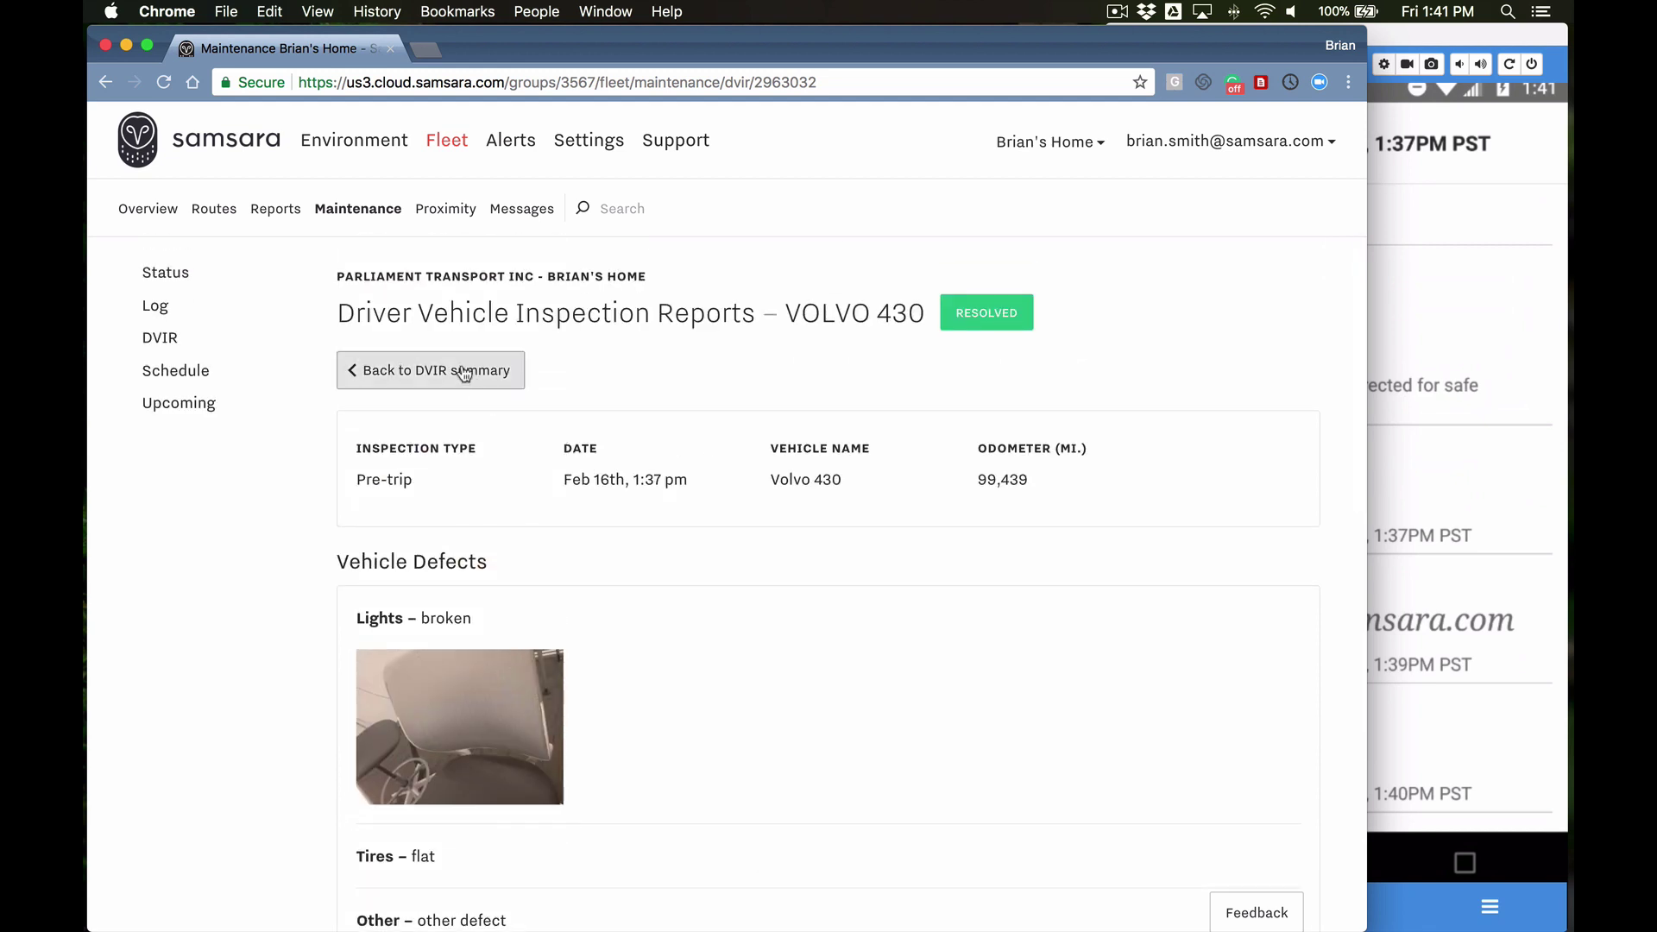
pyautogui.click(464, 373)
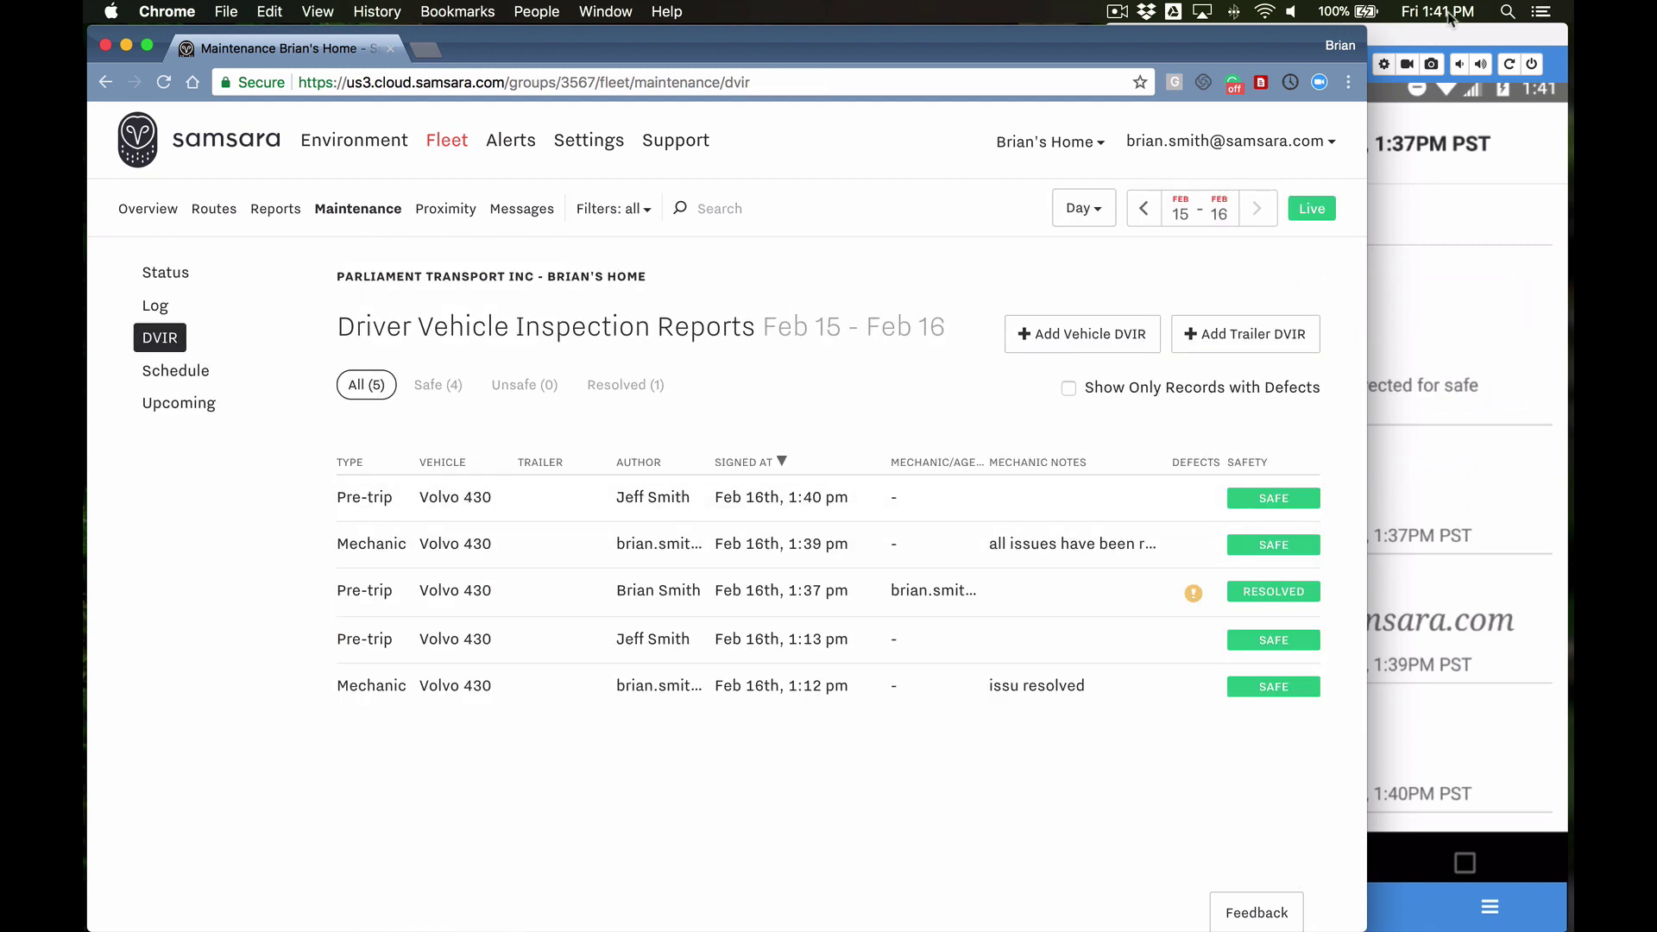